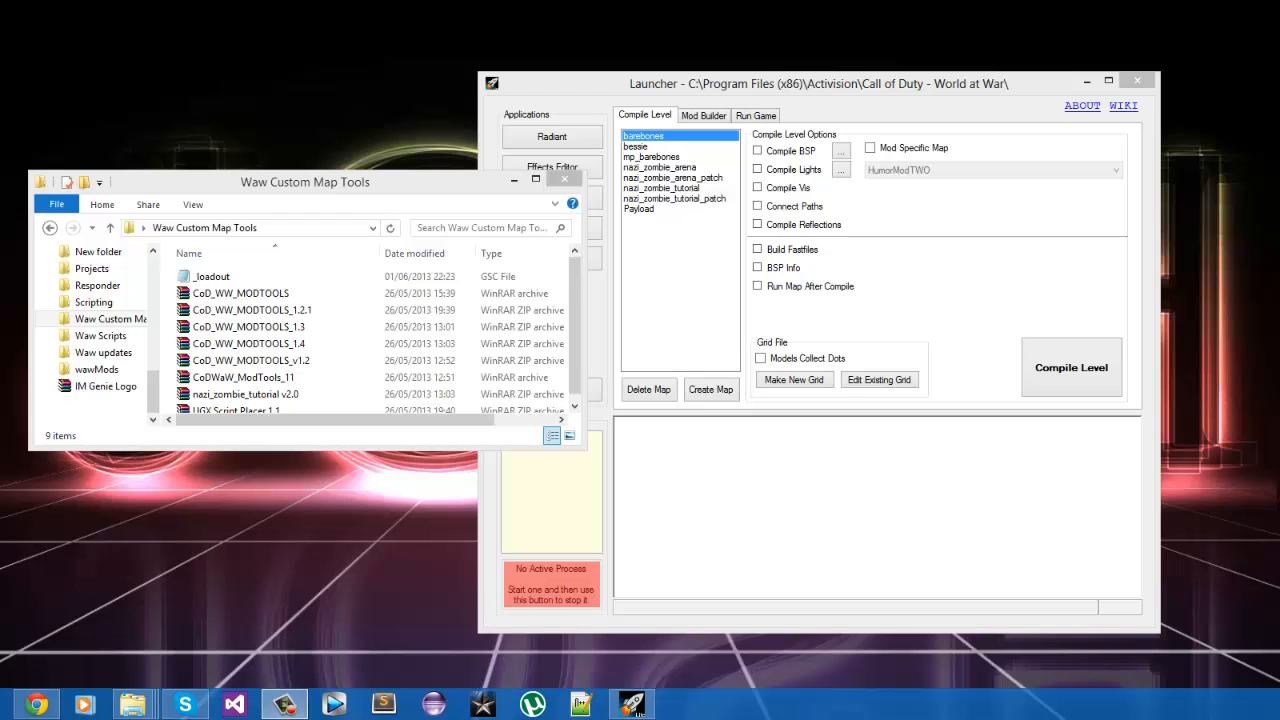
# Copy the _loadout script file from the Waw Custom Map Tools folder.
pyautogui.moveTo(376, 201); pyautogui.dragTo(373, 393)
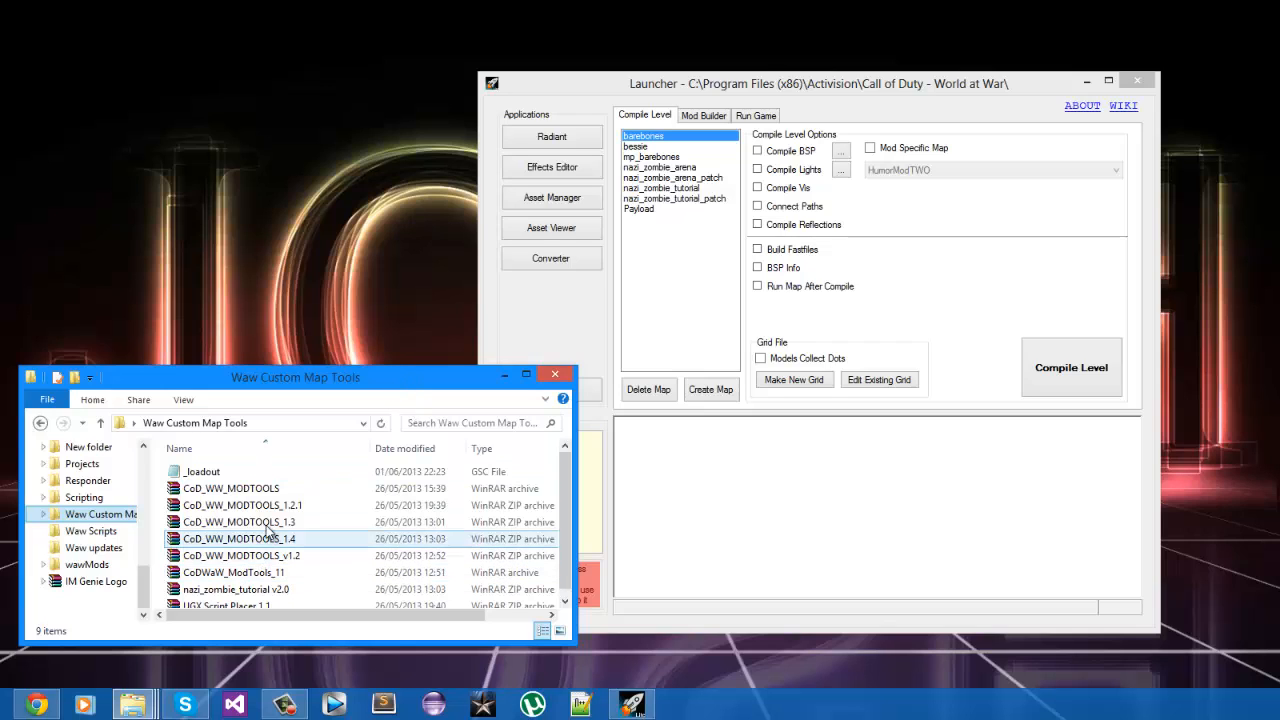
pyautogui.click(499, 477)
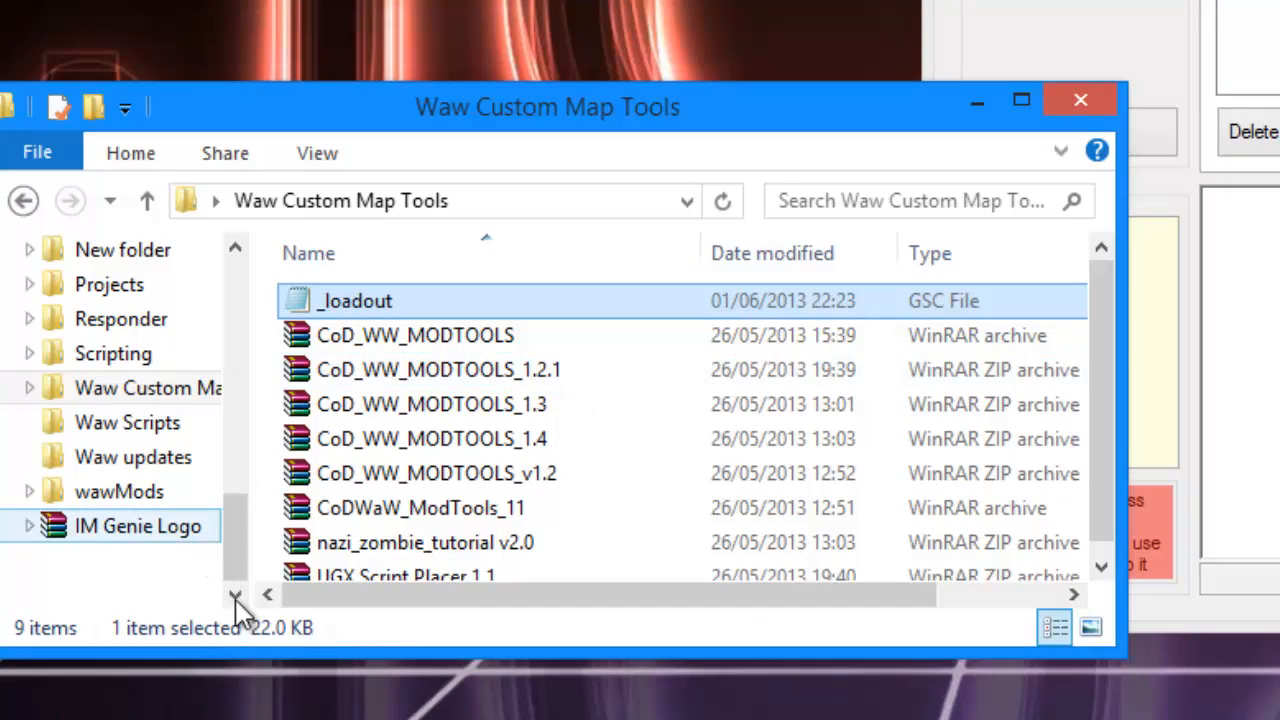
# Open a second file browser window at Program Files (x86) > Activision > Call of Duty - World at War on the C: drive.
pyautogui.rightClick(222, 719)
pyautogui.click(262, 612)
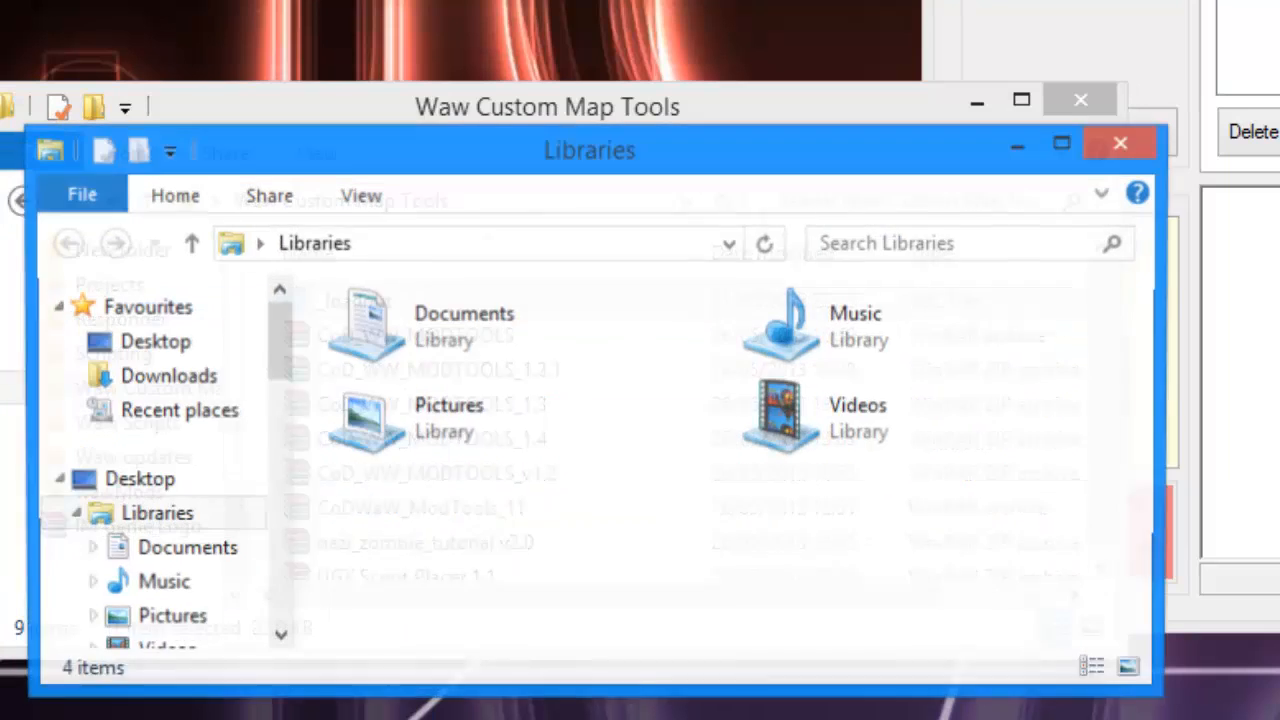
pyautogui.scroll(-3, 273, 545)
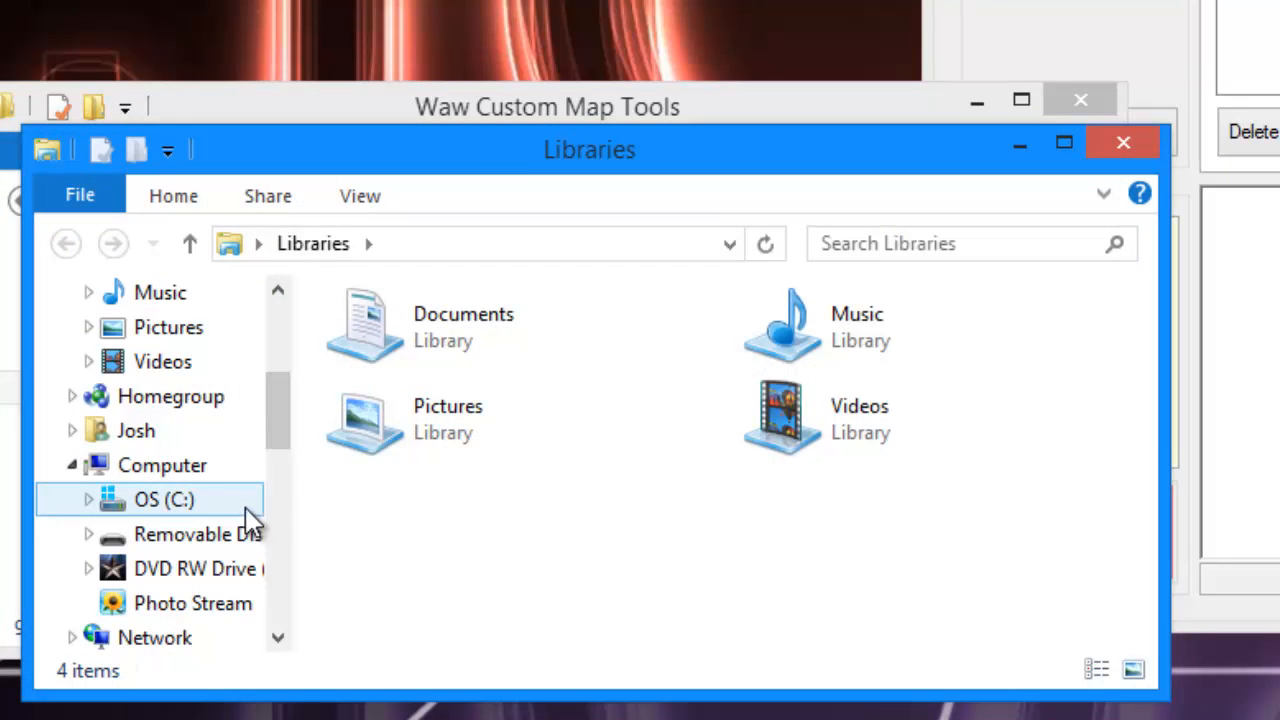
pyautogui.click(248, 507)
pyautogui.doubleClick(441, 618)
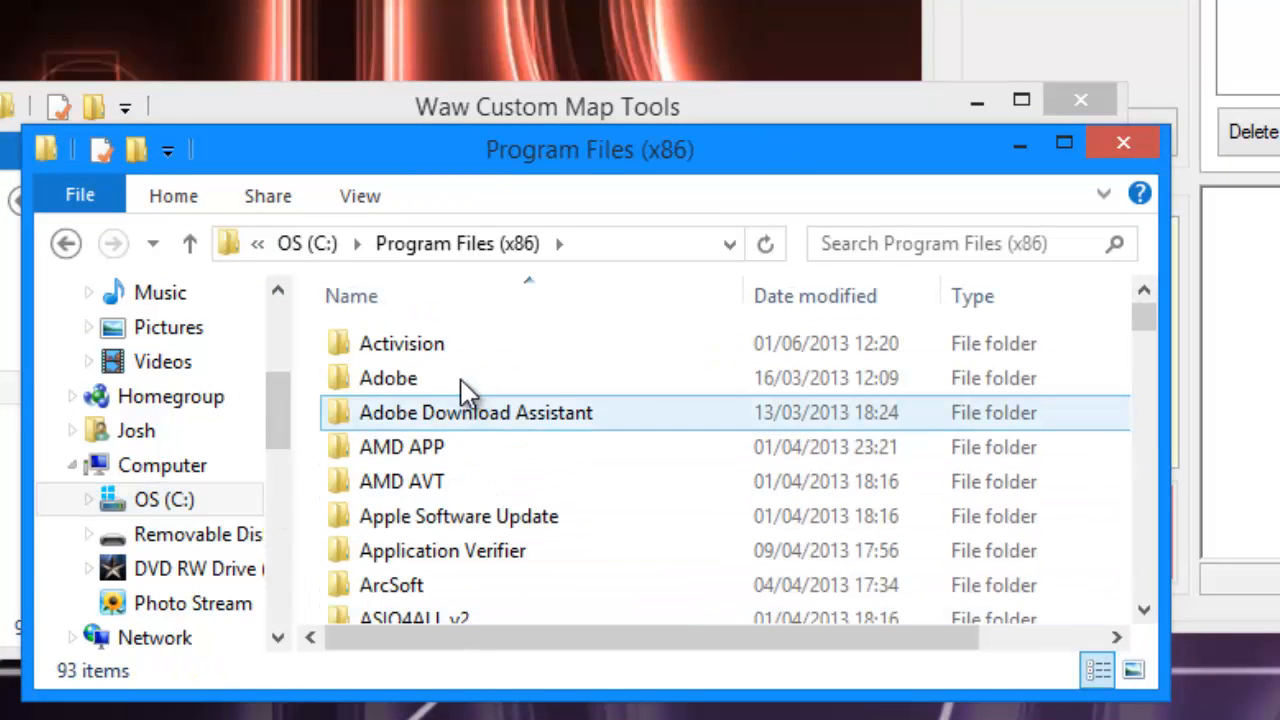
pyautogui.doubleClick(449, 345)
pyautogui.doubleClick(436, 386)
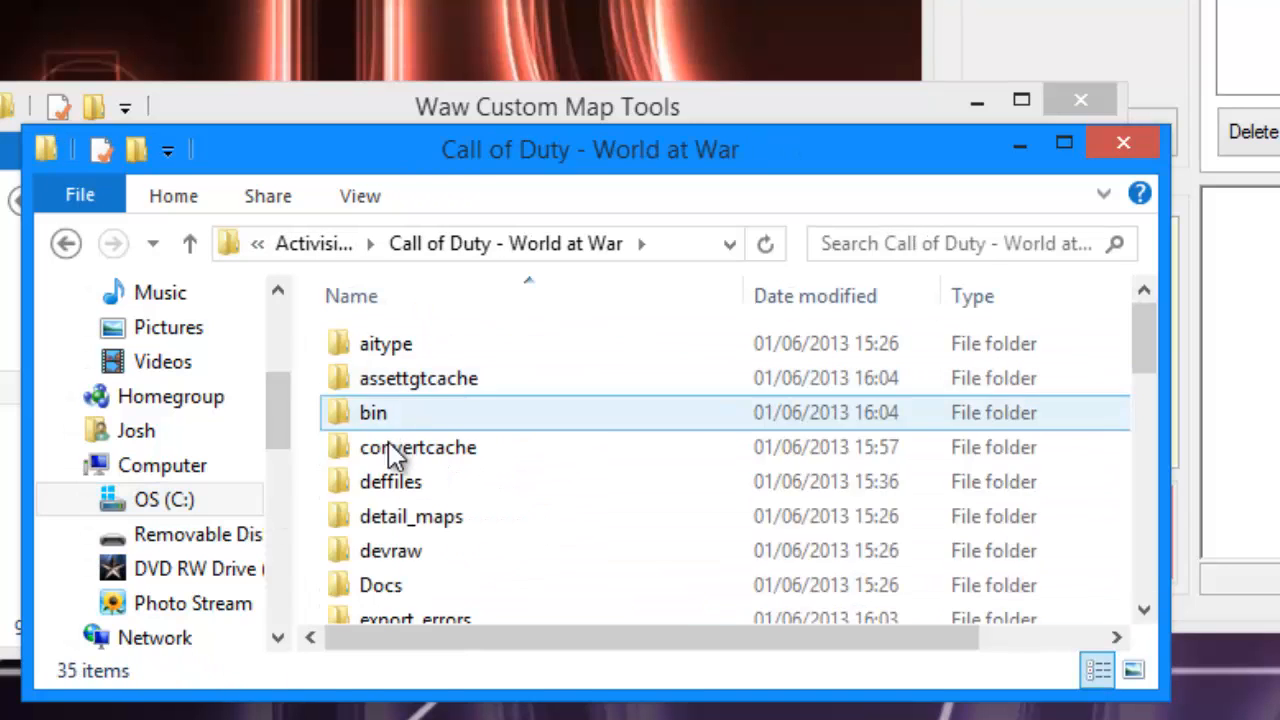
# Open the maps folder inside the game's raw folder.
pyautogui.click(432, 538)
pyautogui.scroll(-2, 440, 545)
pyautogui.scroll(-1, 434, 536)
pyautogui.doubleClick(433, 505)
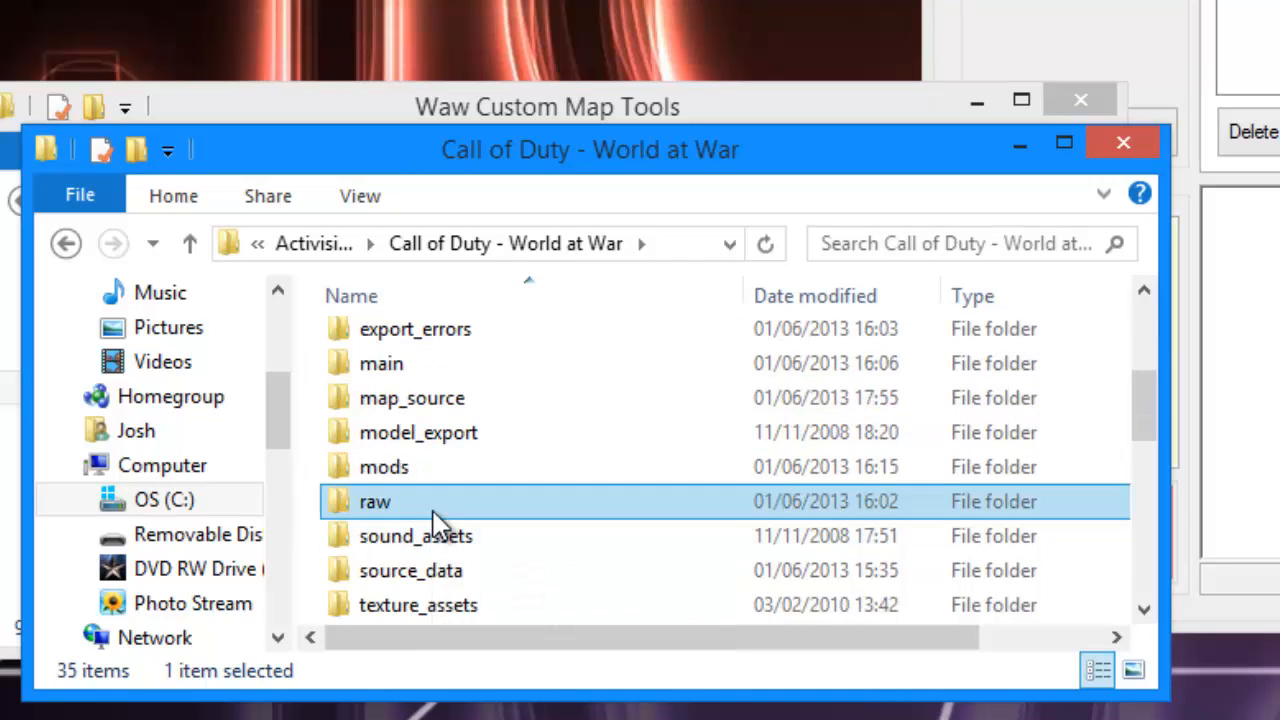
pyautogui.scroll(-3, 494, 525)
pyautogui.scroll(-2, 494, 531)
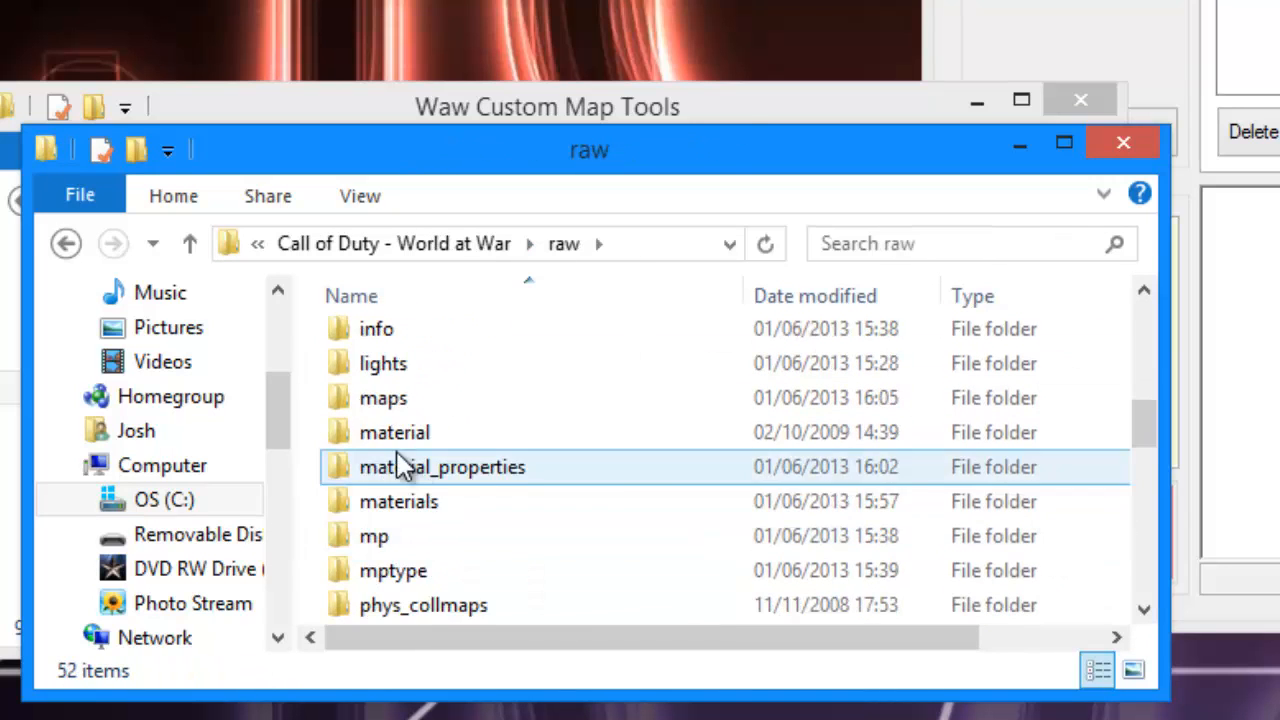
pyautogui.doubleClick(380, 400)
# Paste the copied _loadout script into raw\maps, replacing the existing file.
pyautogui.scroll(-20, 443, 523)
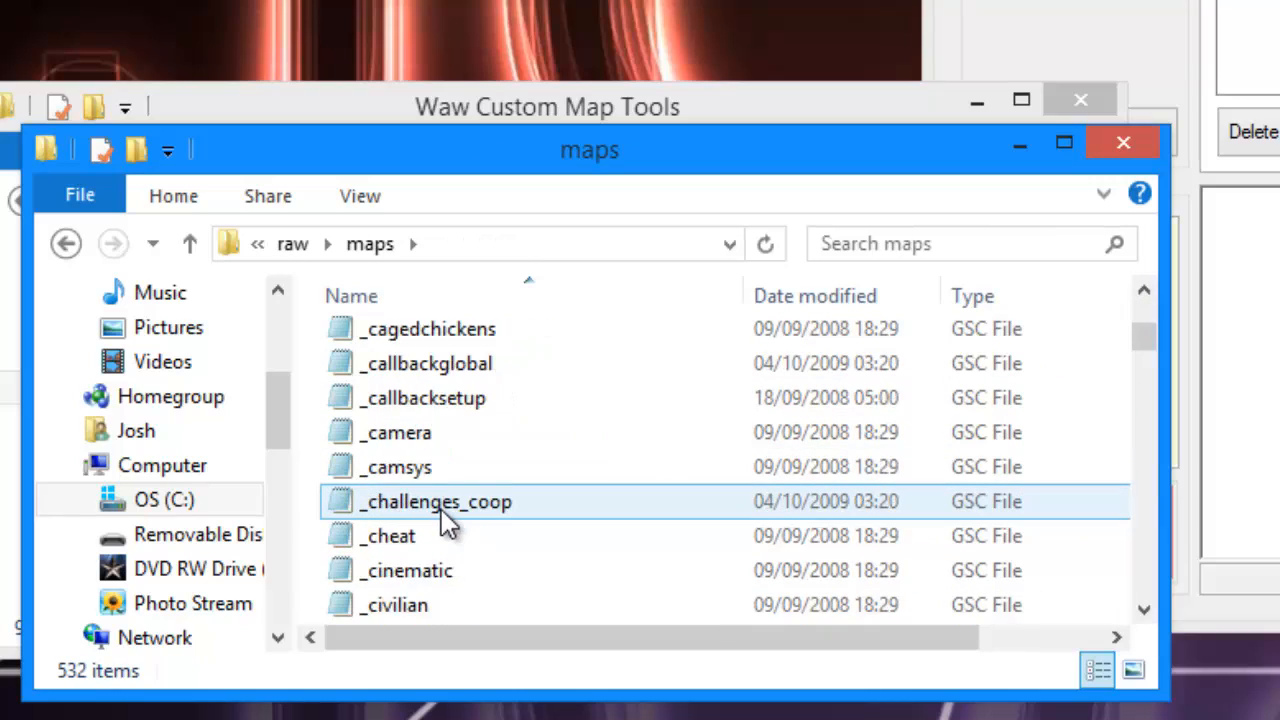
pyautogui.scroll(-4, 622, 466)
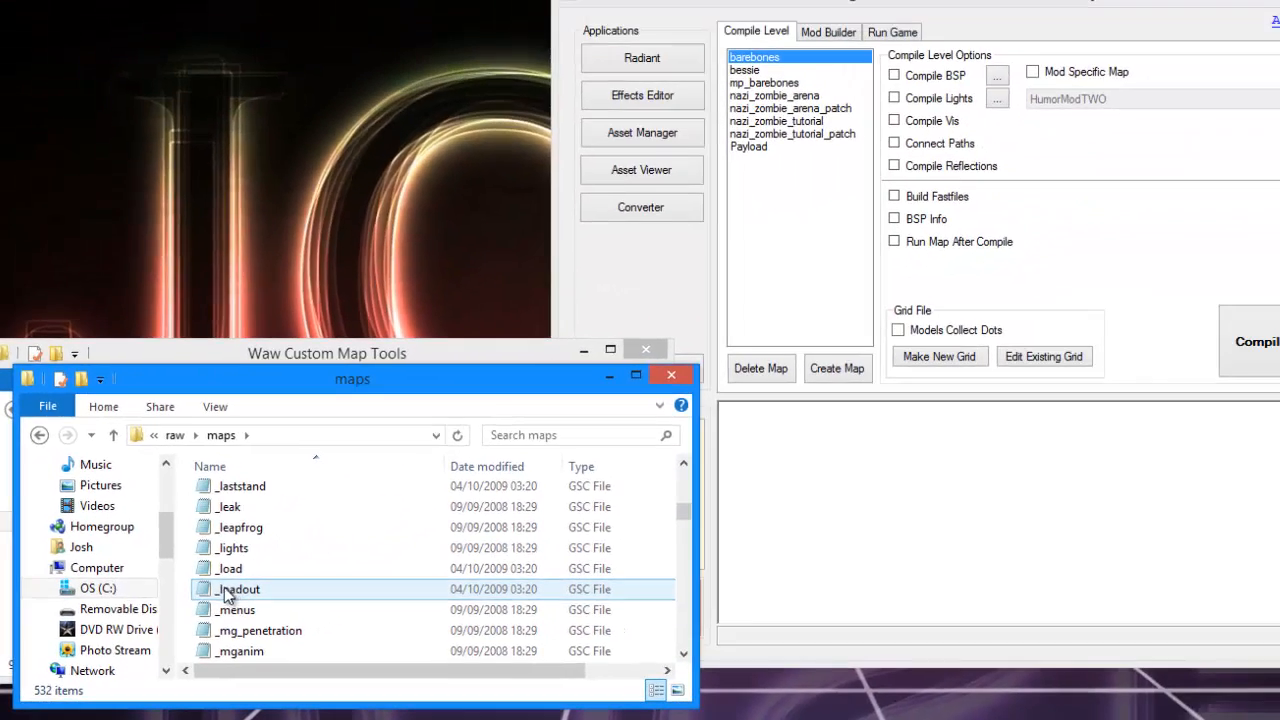
pyautogui.moveTo(226, 594); pyautogui.dragTo(200, 592)
pyautogui.click(655, 166)
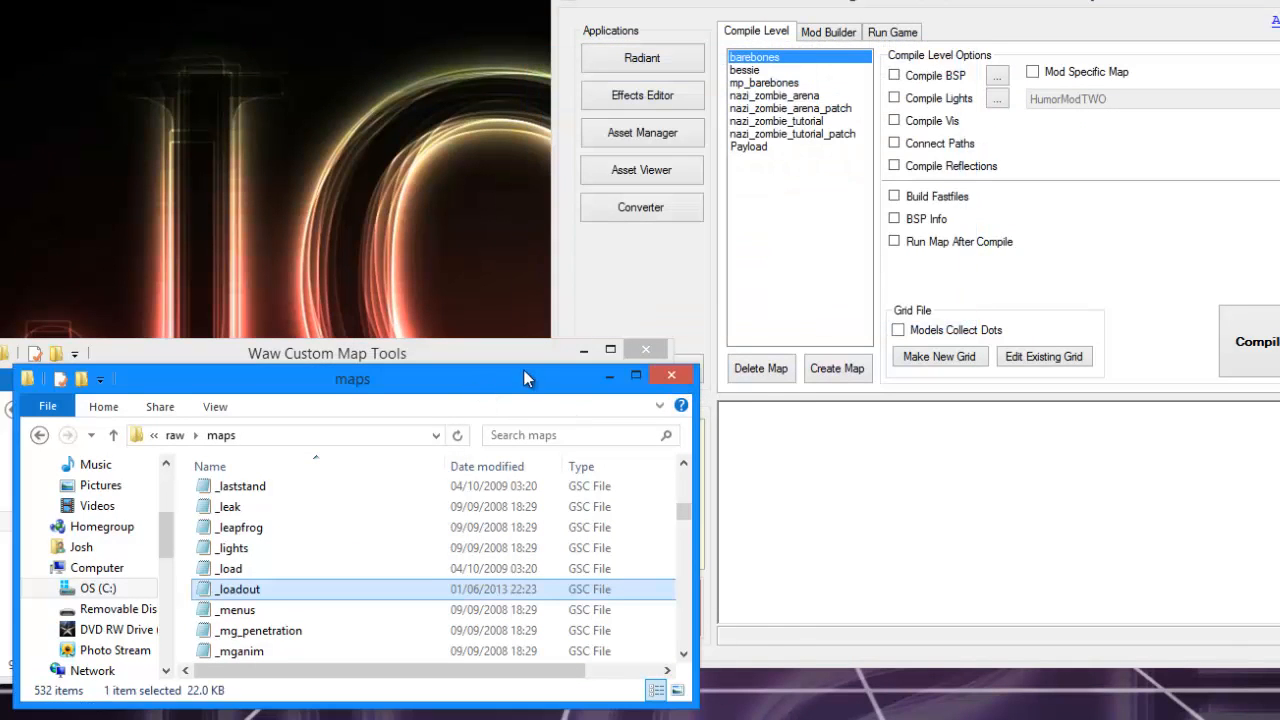
pyautogui.moveTo(523, 379); pyautogui.dragTo(623, 343)
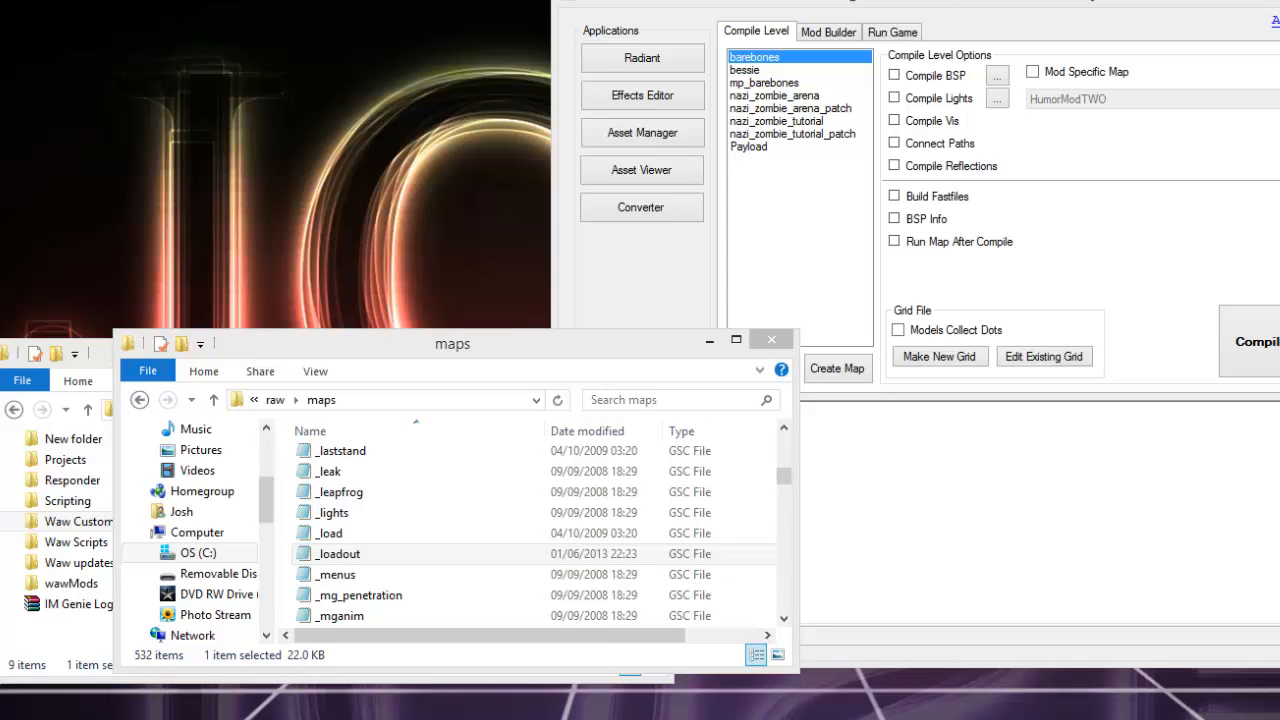
# Open the AppData folder in a new window and browse to Local > Activision > CoDWaW > mods > nazi_zombie_arena.
pyautogui.press('super+r')
pyautogui.click(942, 474)
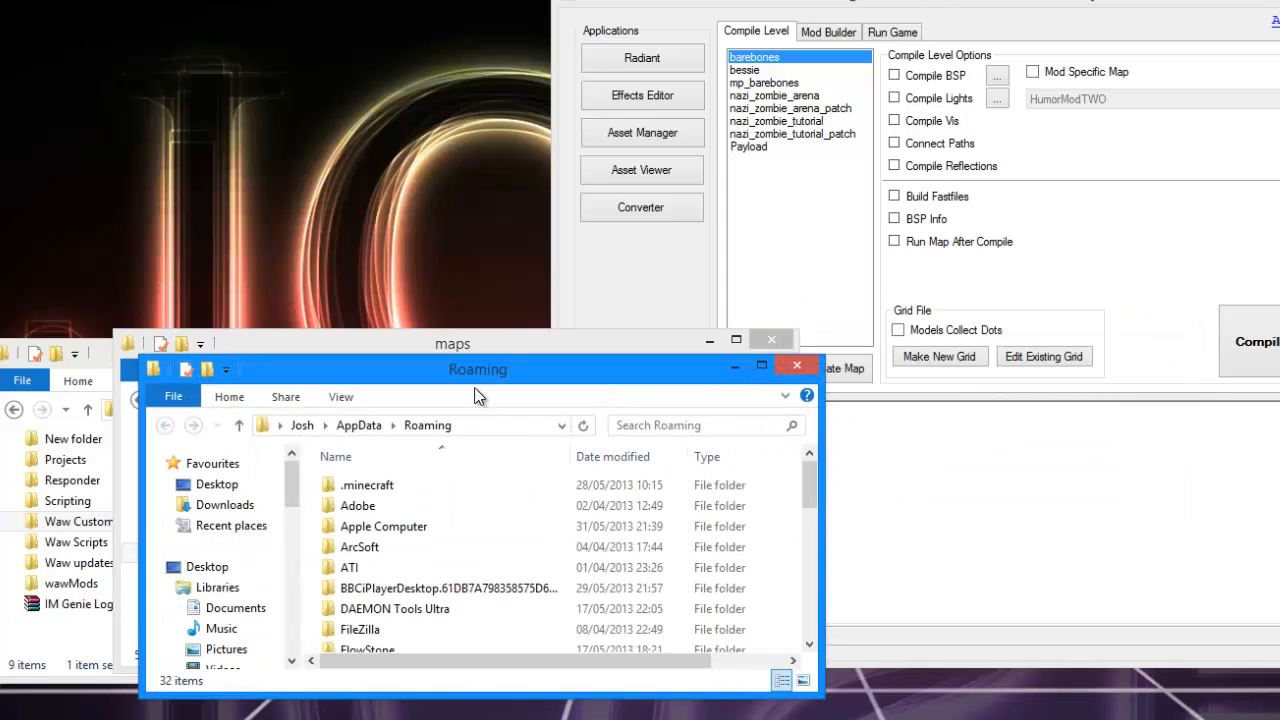
pyautogui.click(405, 335)
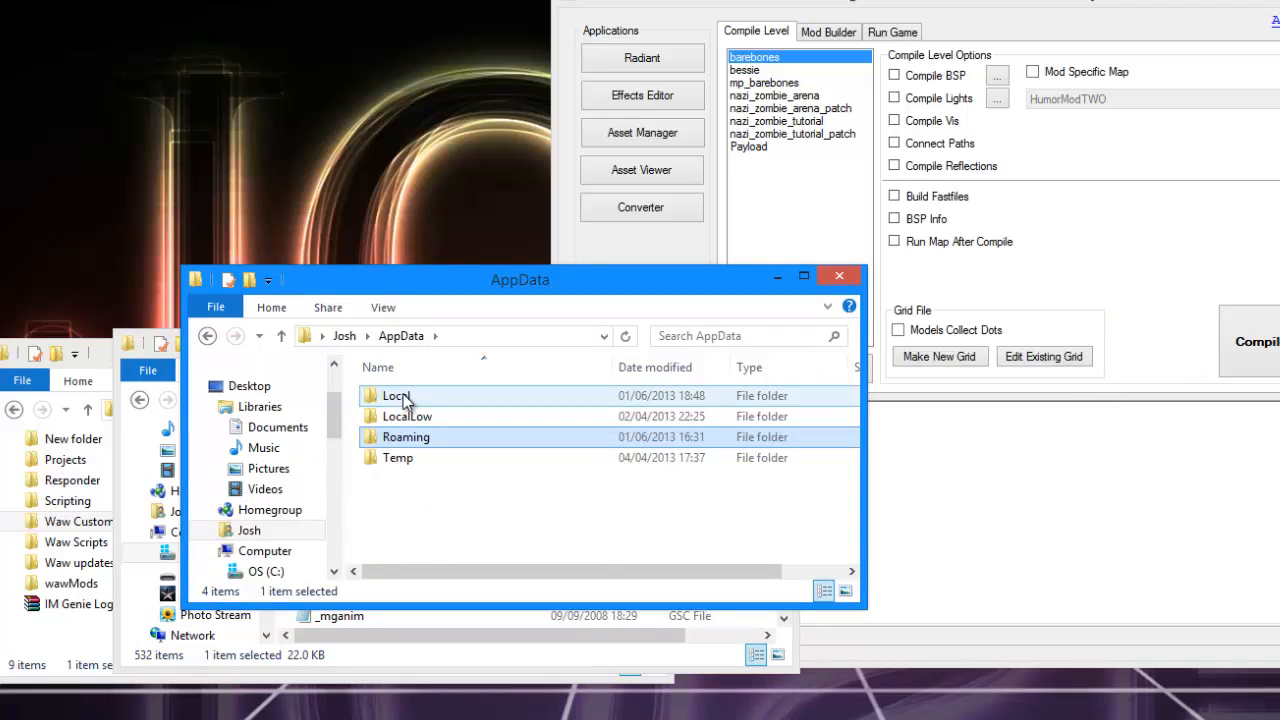
pyautogui.doubleClick(400, 396)
pyautogui.doubleClick(408, 397)
pyautogui.doubleClick(410, 397)
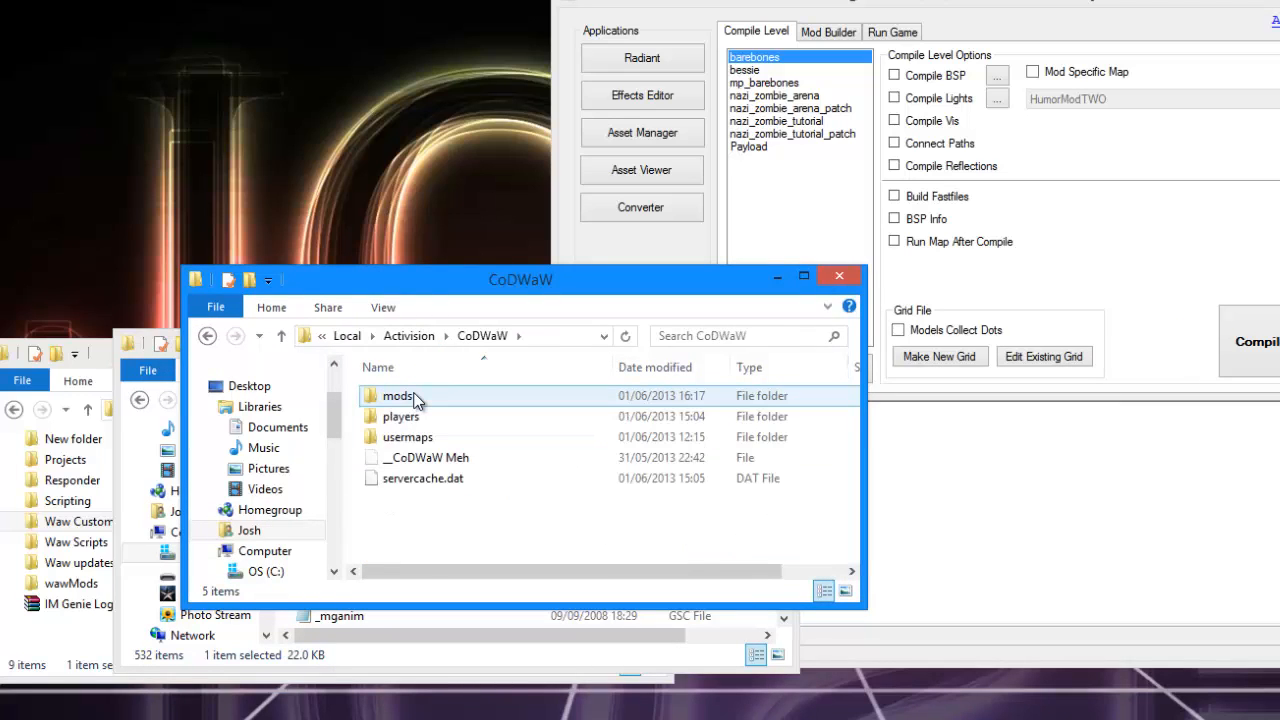
pyautogui.doubleClick(412, 394)
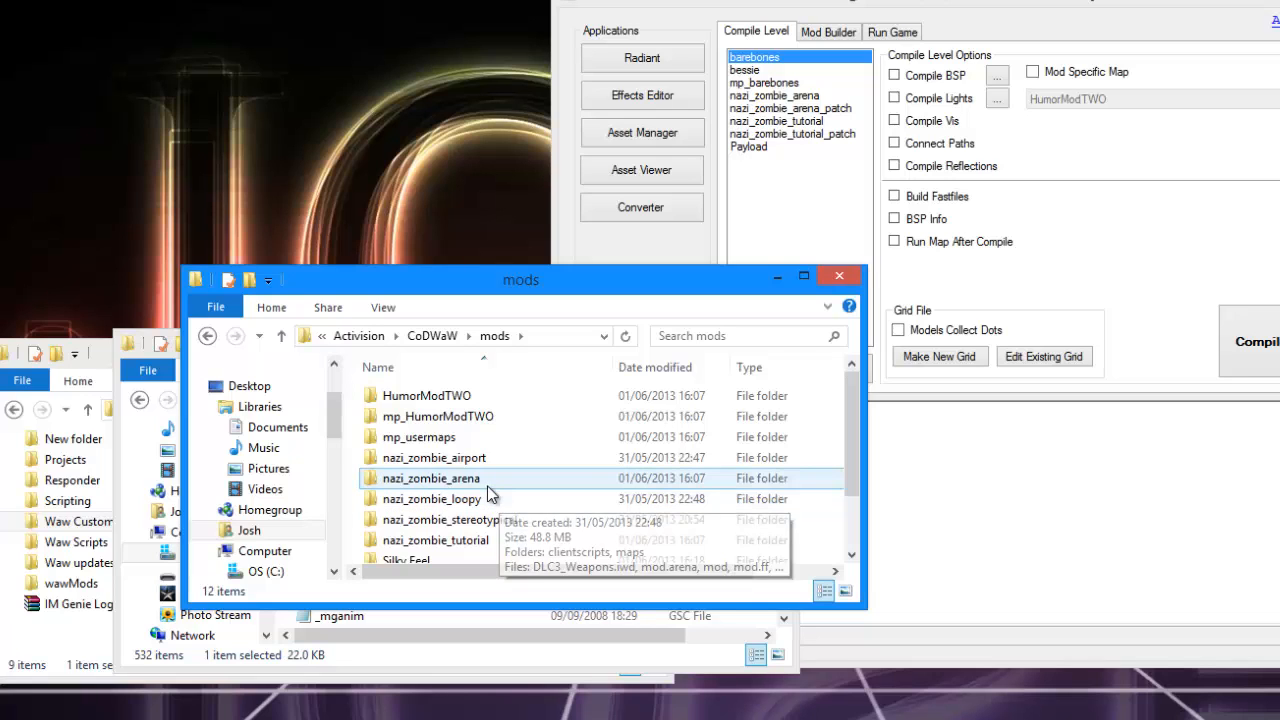
pyautogui.doubleClick(488, 479)
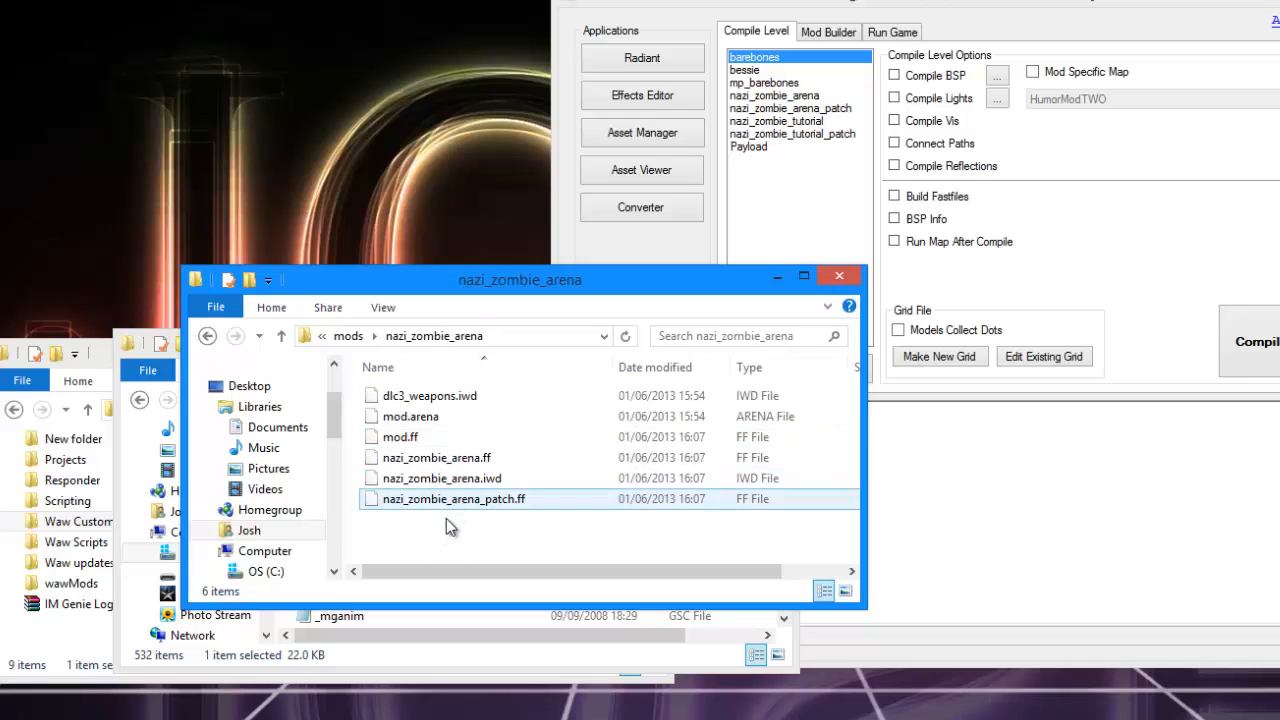
# Create a folder named maps in the nazi_zombie_arena mod folder and paste the _loadout script into it.
pyautogui.click(271, 307)
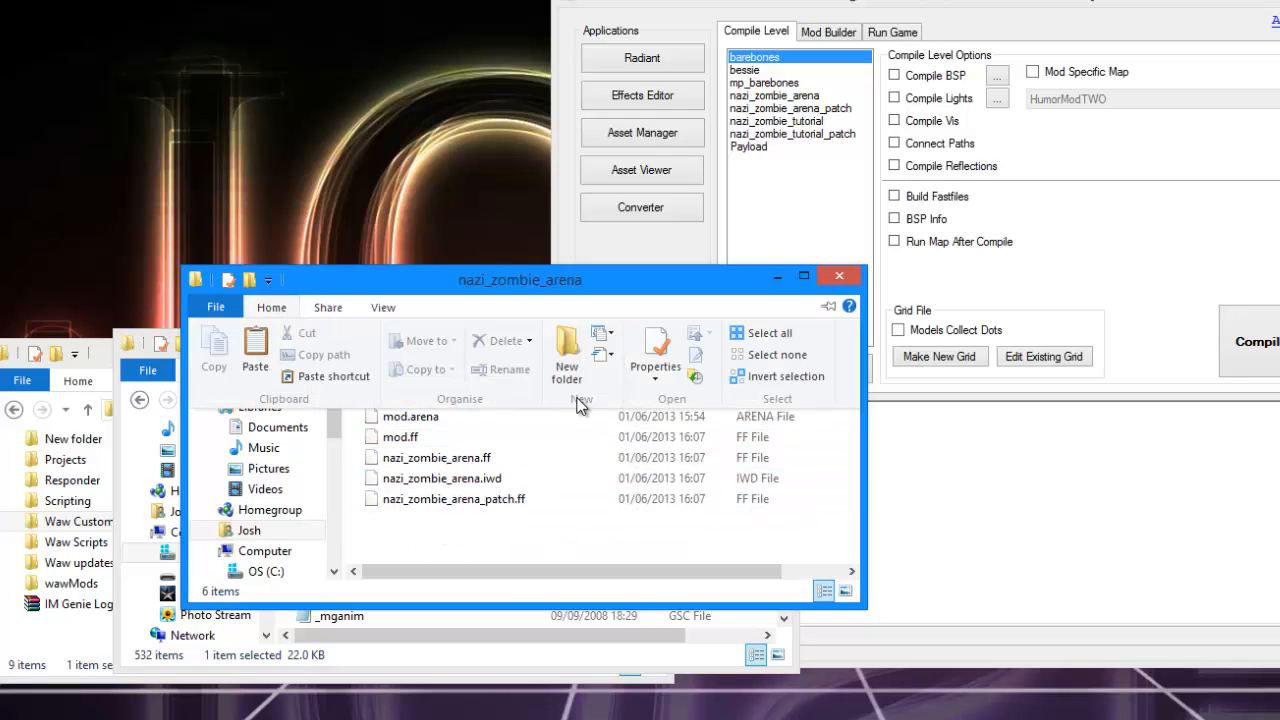
pyautogui.click(568, 345)
pyautogui.write('maps')
pyautogui.press('Return')
pyautogui.press('Return')
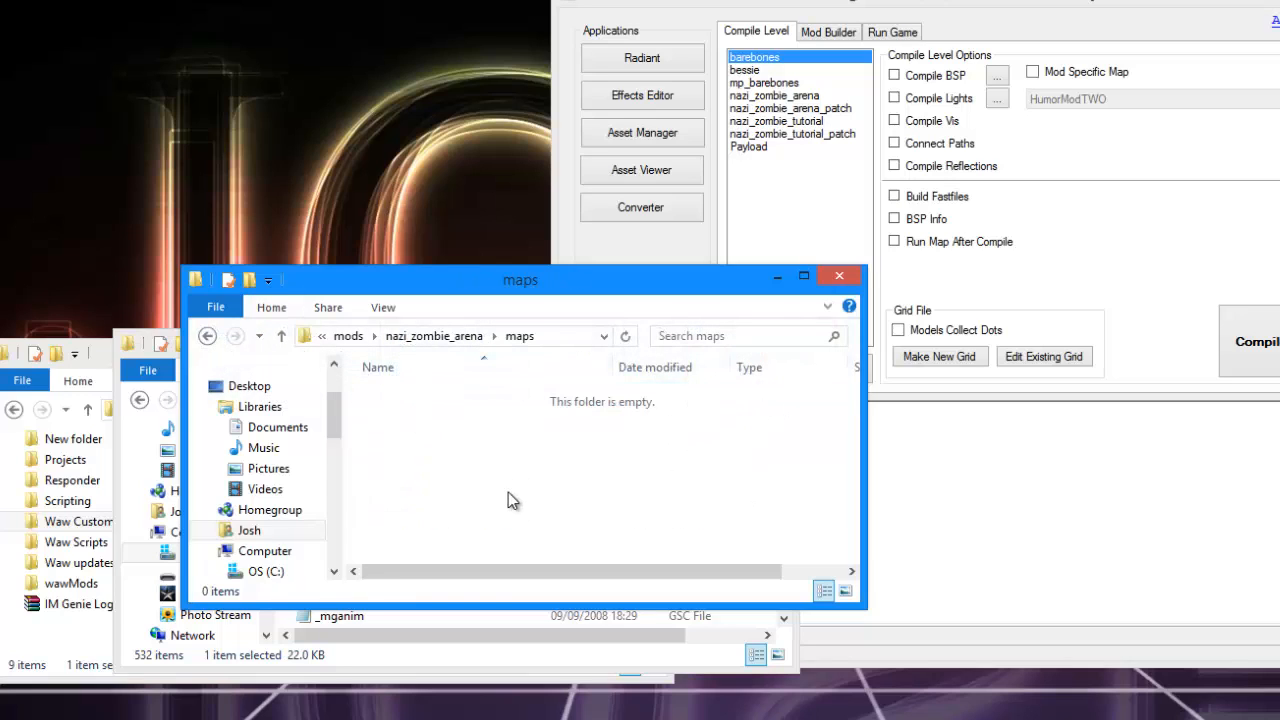
pyautogui.hotkey('ctrl', 'v')
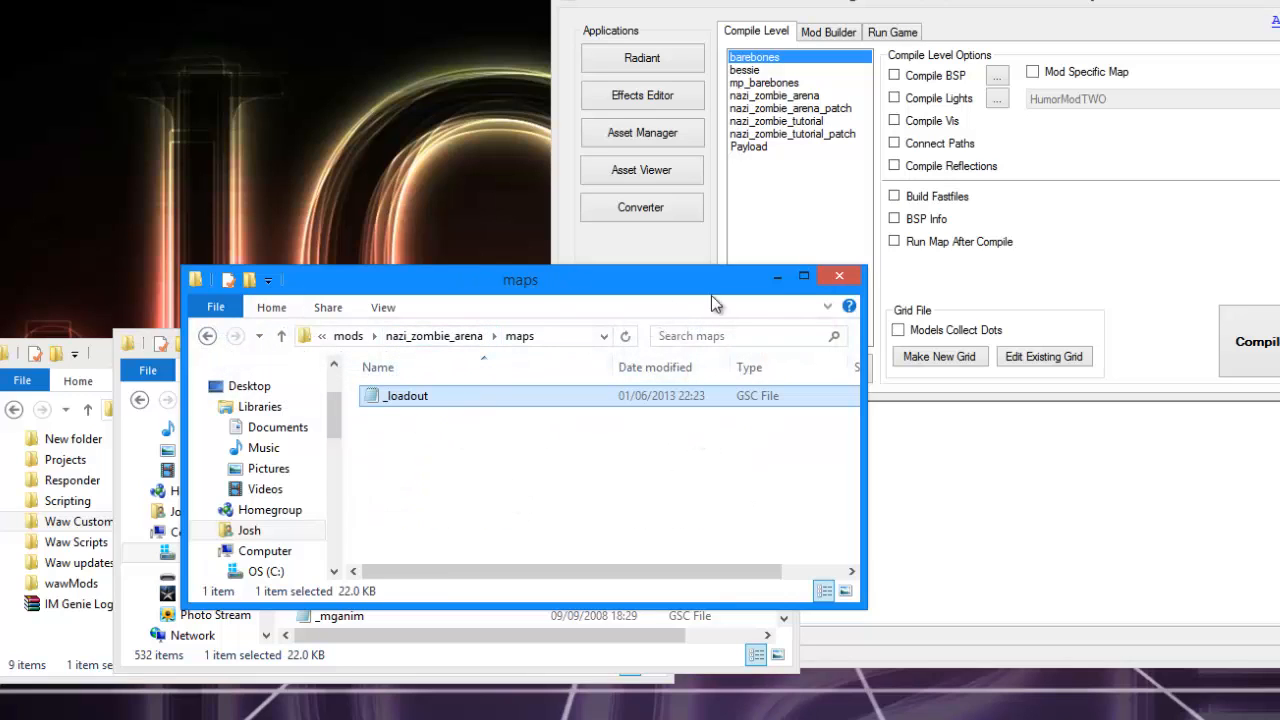
pyautogui.click(838, 277)
# Close the Waw Custom Map Tools window and move the raw\maps window clear of the launcher.
pyautogui.moveTo(497, 336); pyautogui.dragTo(409, 98)
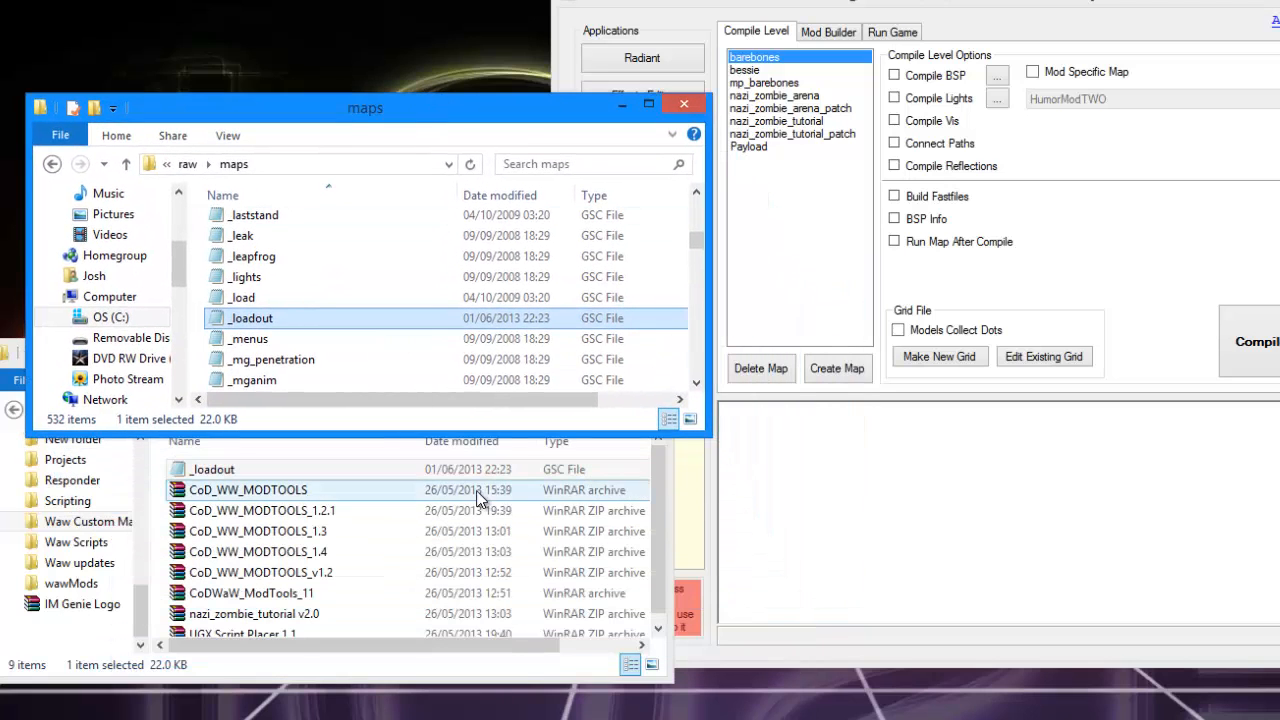
pyautogui.click(387, 680)
pyautogui.click(646, 349)
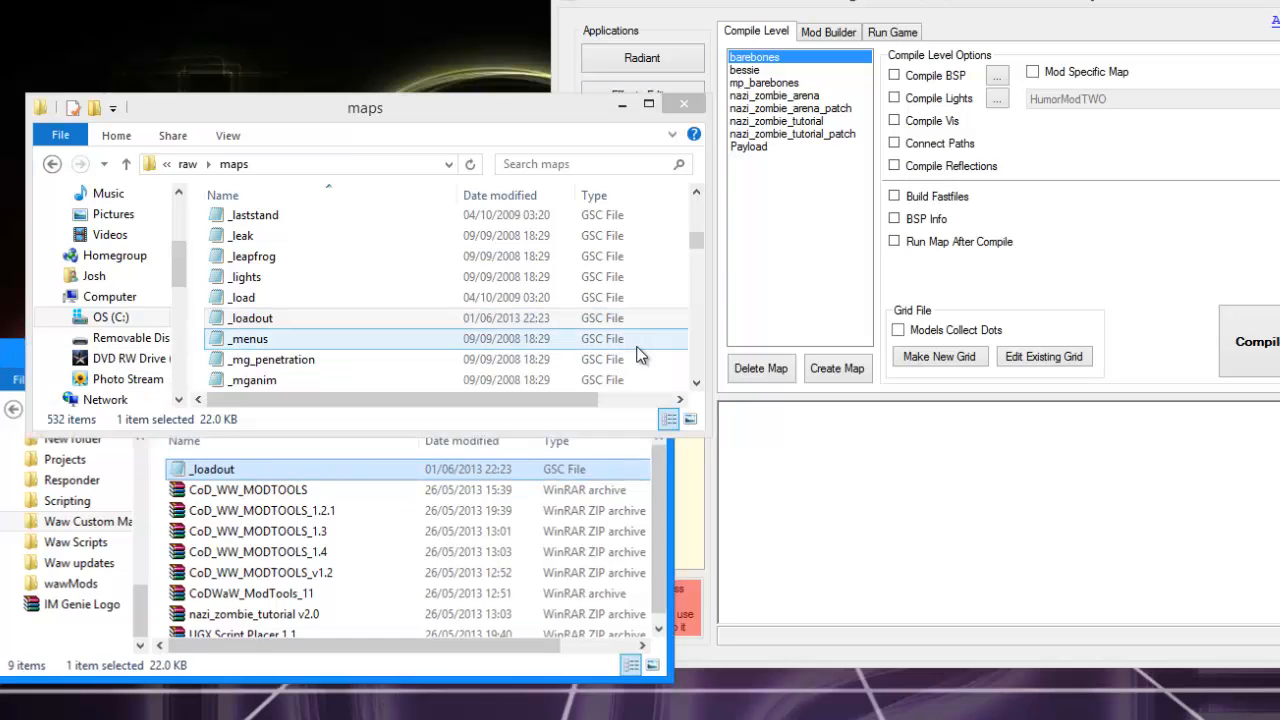
pyautogui.moveTo(458, 119); pyautogui.dragTo(414, 384)
# Switch to the Launcher, select the nazi_zombie_arena level, and start Radiant.
pyautogui.click(1090, 8)
pyautogui.moveTo(1090, 8); pyautogui.dragTo(1193, 0)
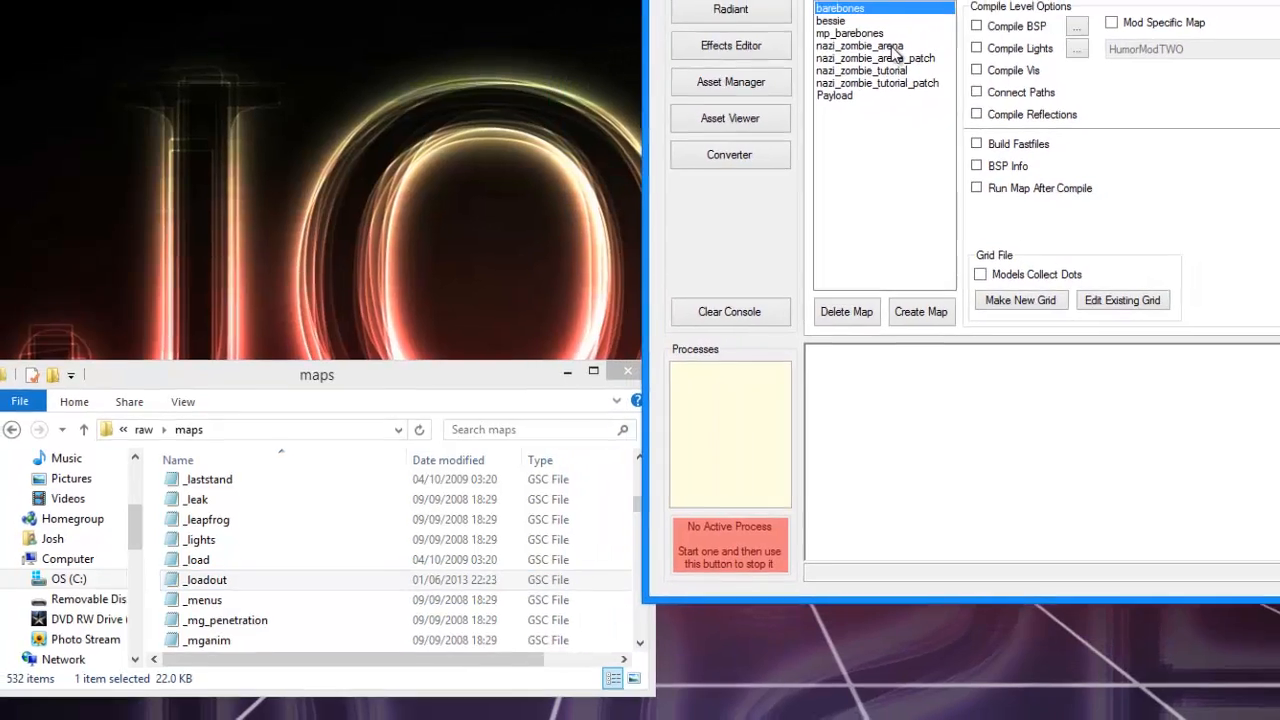
pyautogui.click(910, 36)
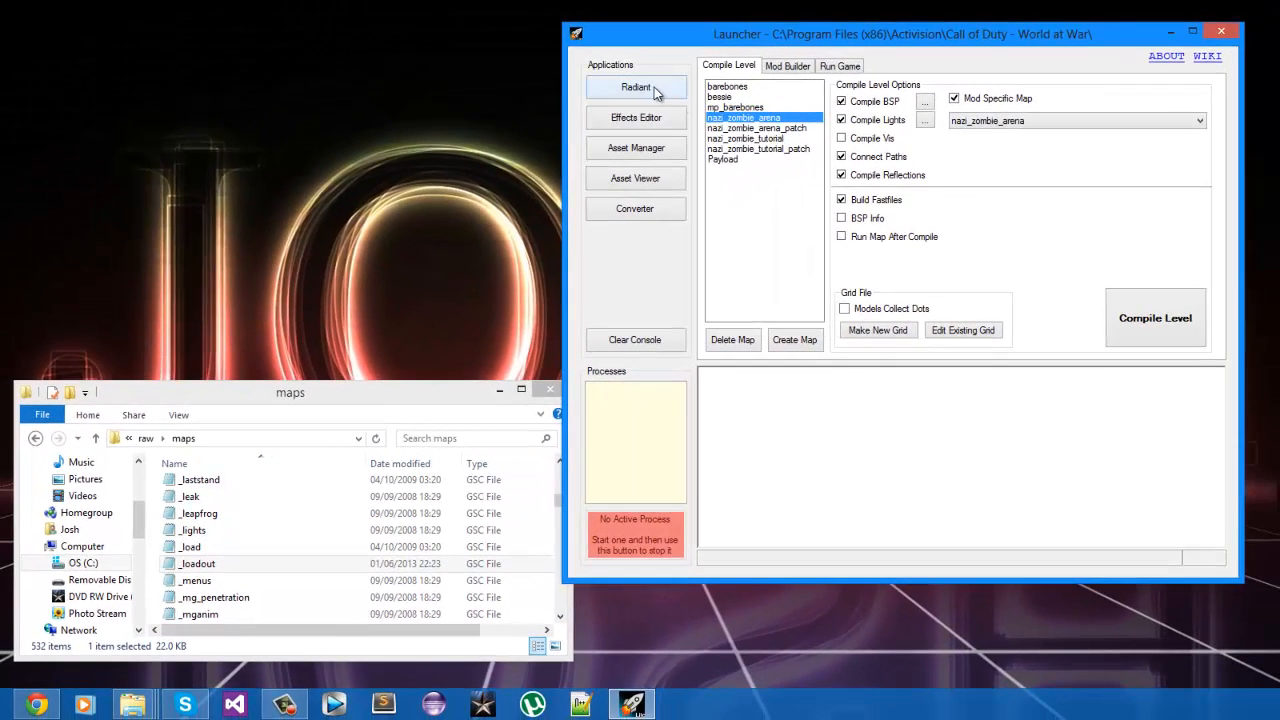
pyautogui.click(636, 87)
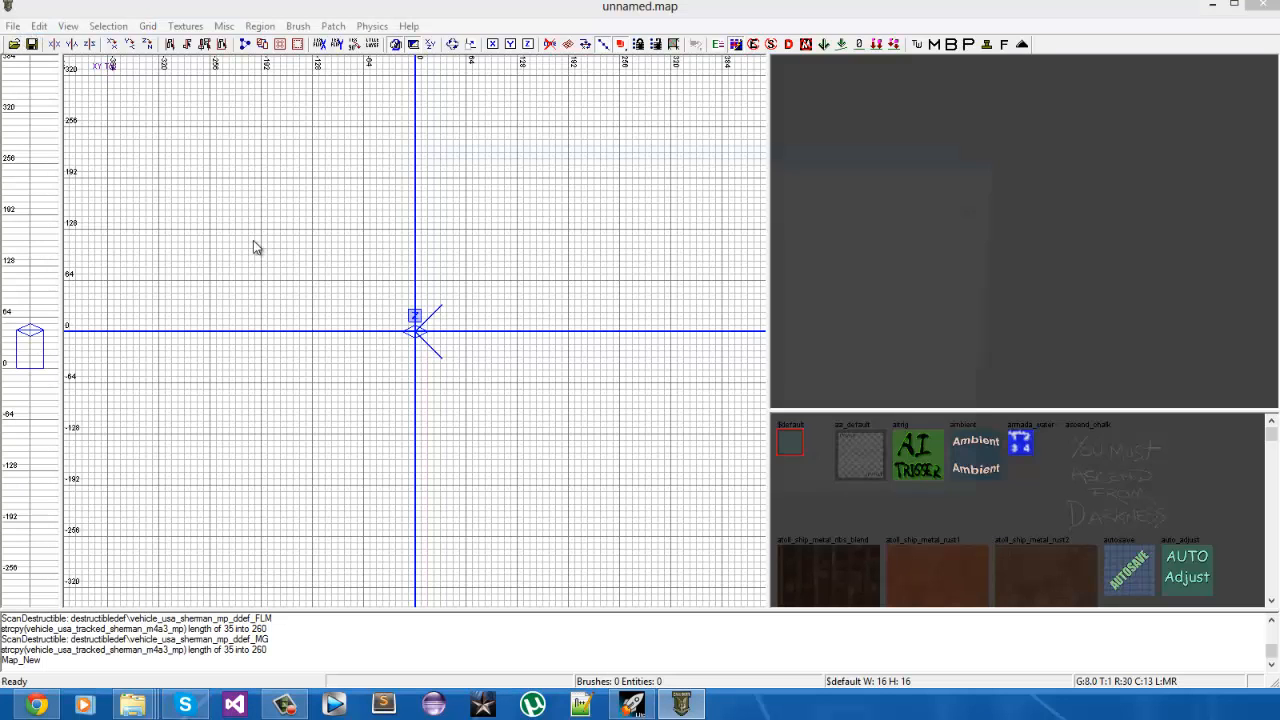
# Open the nazi_zombie_arena map from the map_source folder.
pyautogui.hotkey('ctrl', 'o')
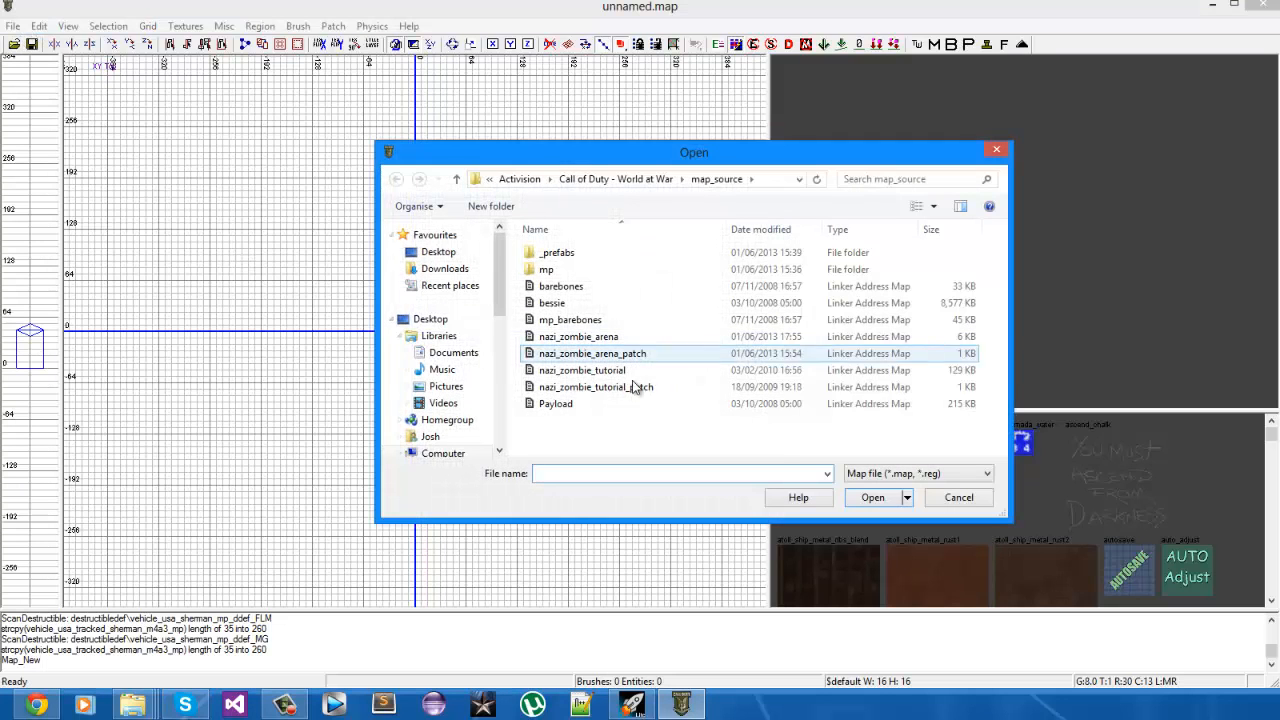
pyautogui.doubleClick(708, 338)
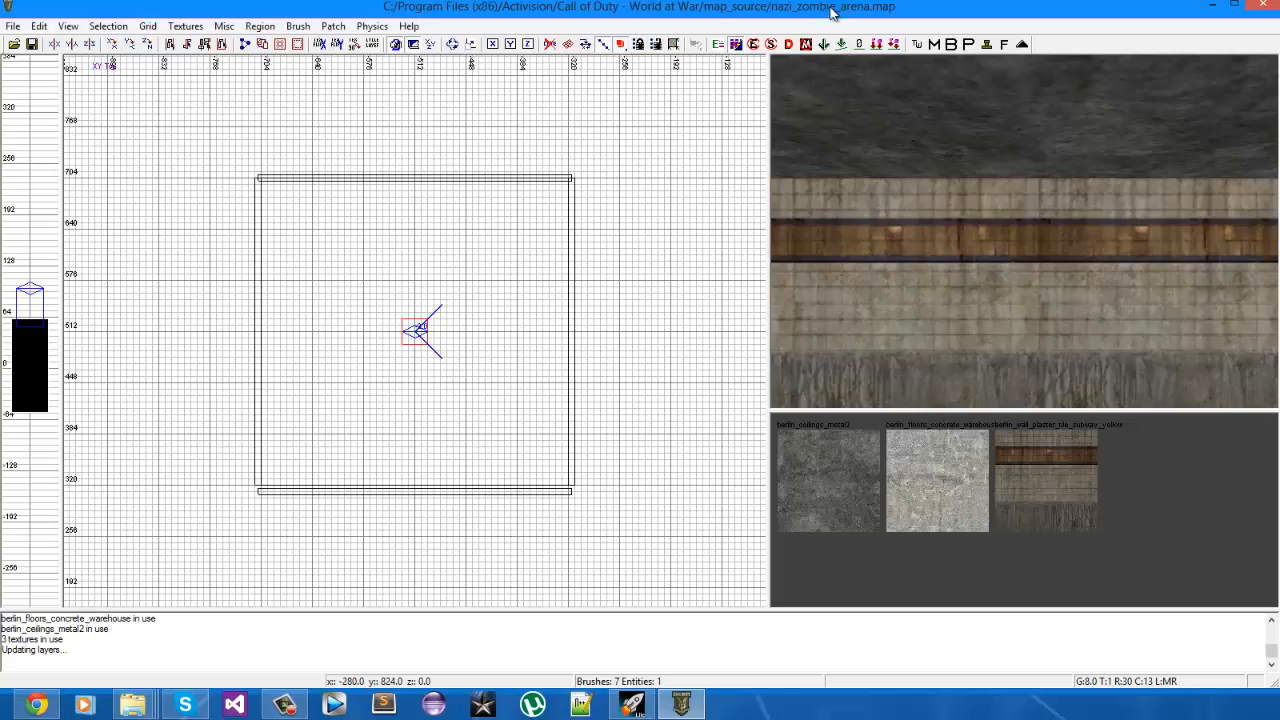
pyautogui.moveTo(831, 9); pyautogui.dragTo(828, 1)
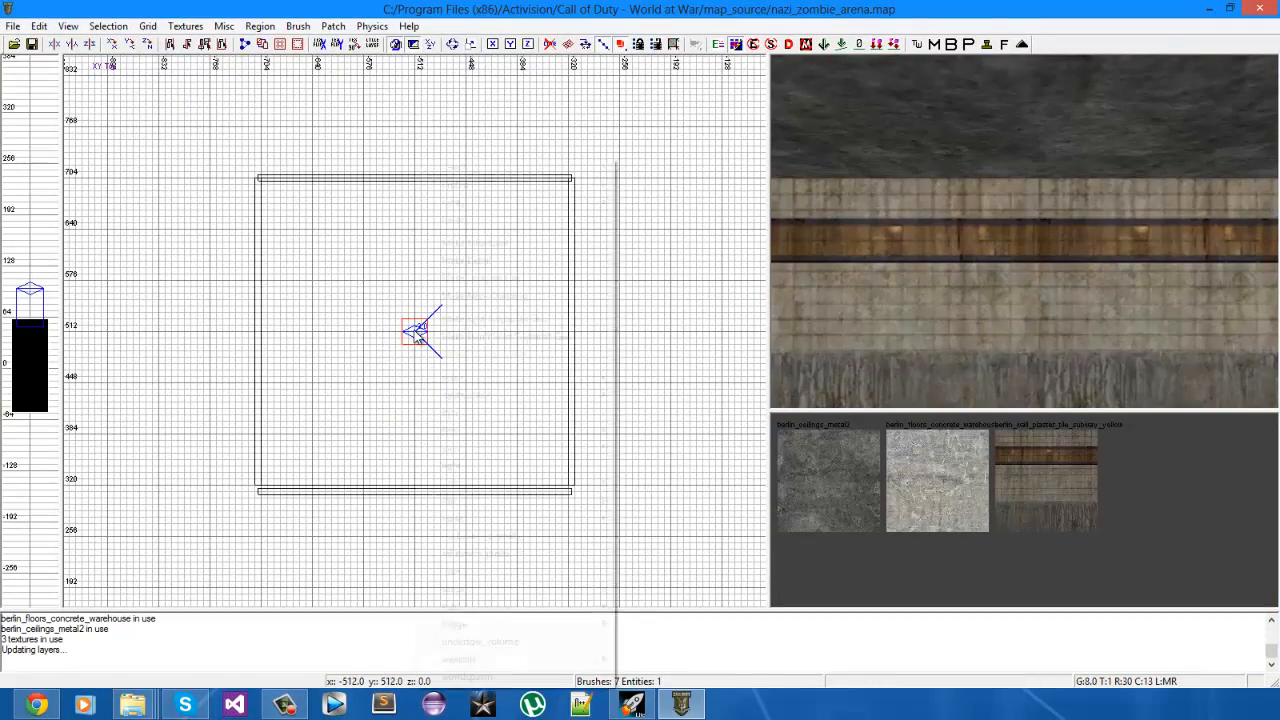
# Add a script_struct entity at the middle of the room and shift it just beside the large red entity box.
pyautogui.rightClick(416, 334)
pyautogui.moveTo(481, 593)
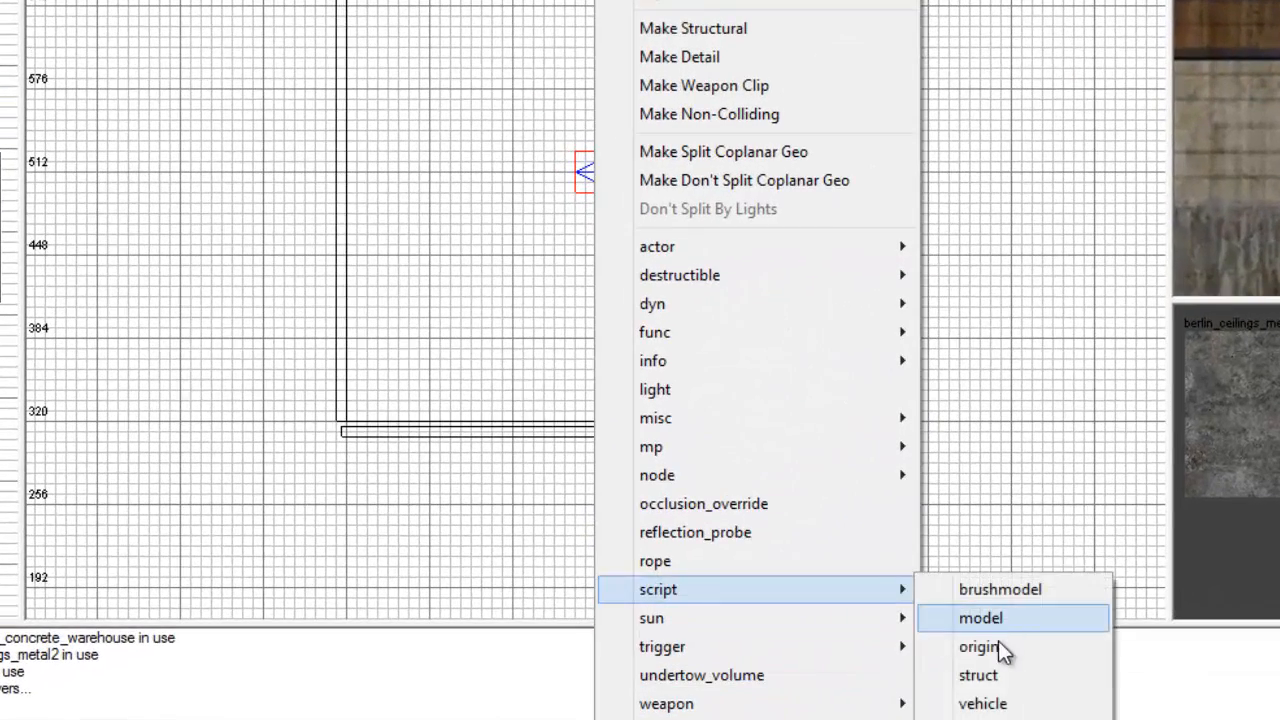
pyautogui.click(978, 675)
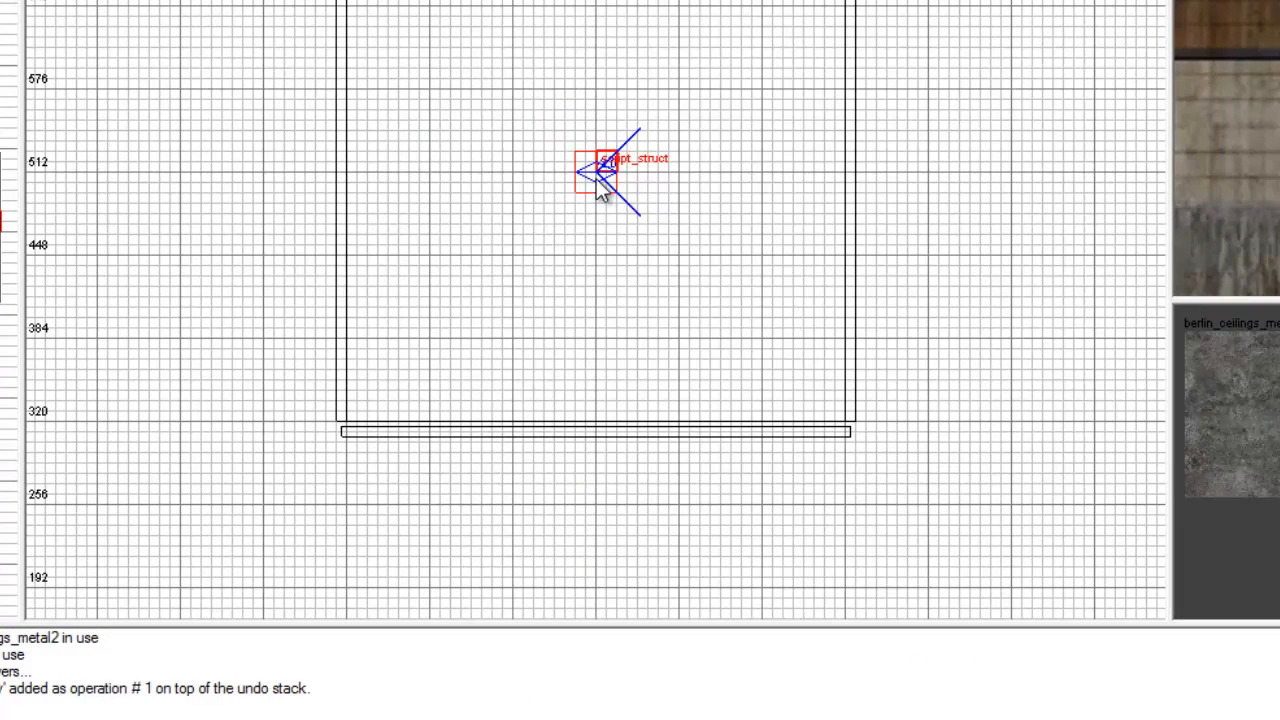
pyautogui.moveTo(598, 175)
pyautogui.mouseDown()
pyautogui.moveTo(621, 175)
pyautogui.moveTo(614, 161)
pyautogui.mouseUp()
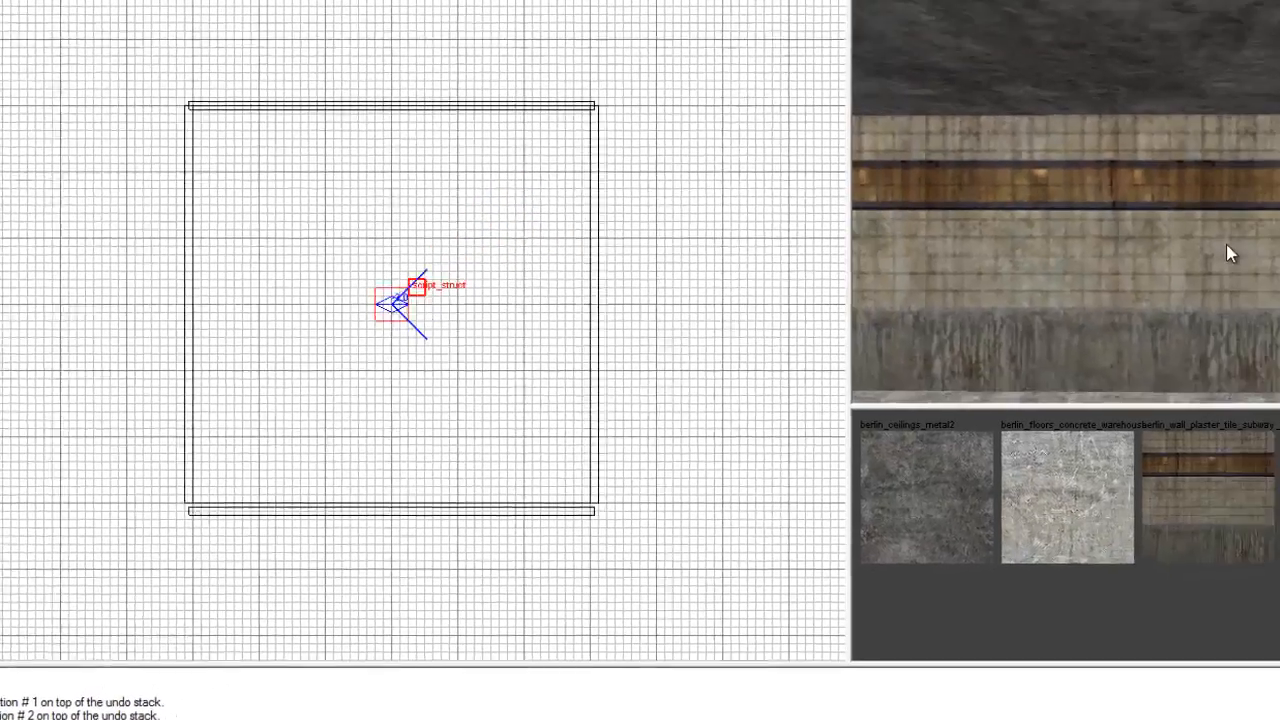
# Reposition the script_struct in the side and top views so it sits on the floor, clear of the large red entity box.
pyautogui.moveTo(1162, 267); pyautogui.dragTo(1156, 266, button='right')
pyautogui.hotkey('ctrl', 'Tab')
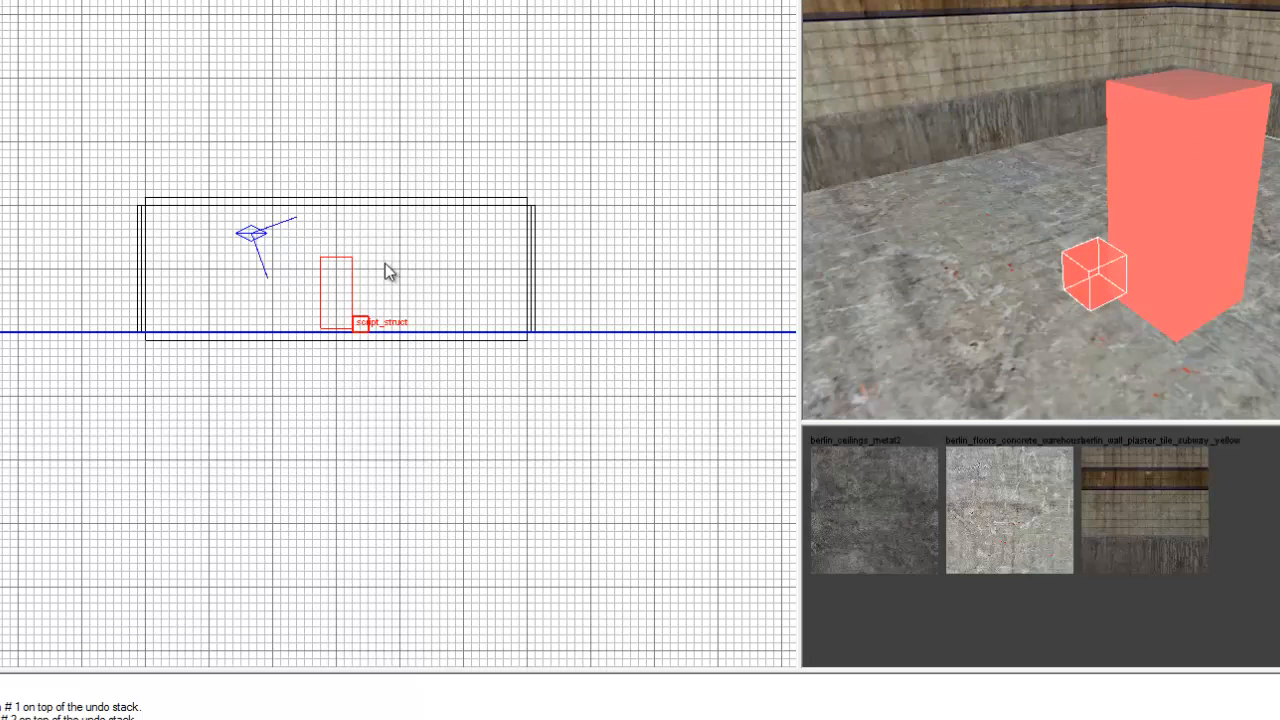
pyautogui.moveTo(363, 326); pyautogui.dragTo(401, 322)
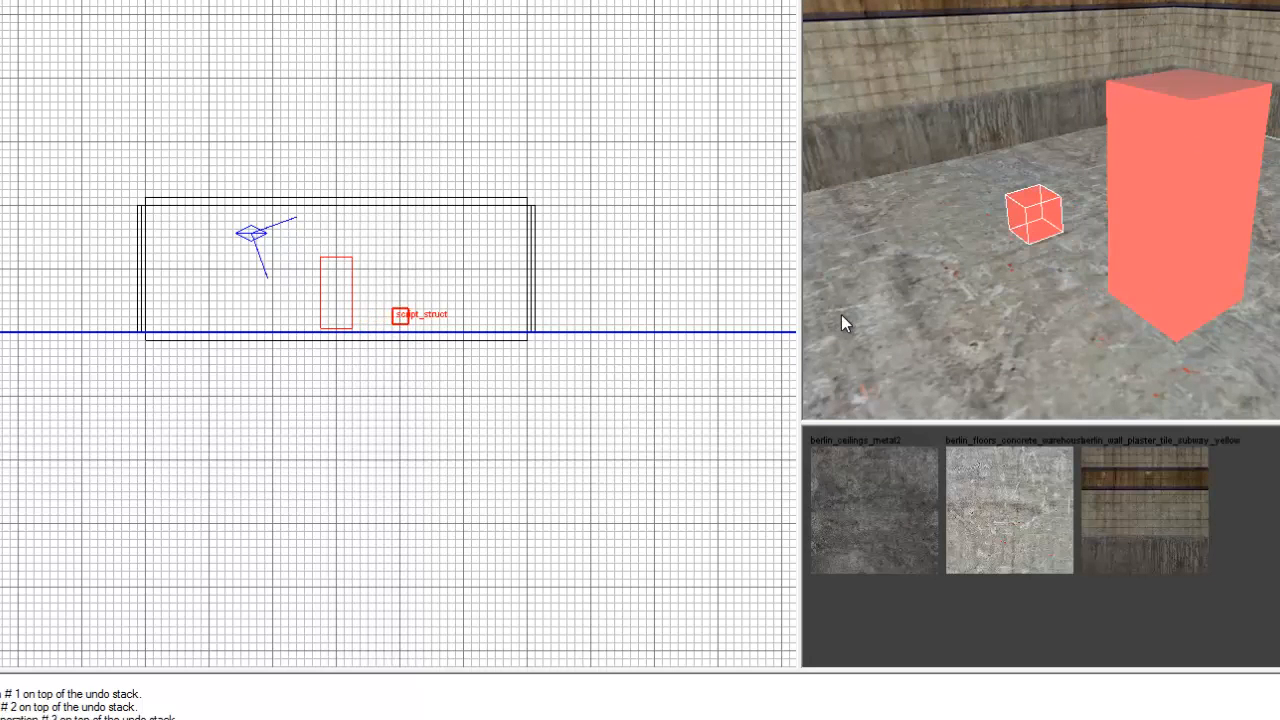
pyautogui.hotkey('ctrl', 'Tab')
pyautogui.hotkey('ctrl', 'Tab')
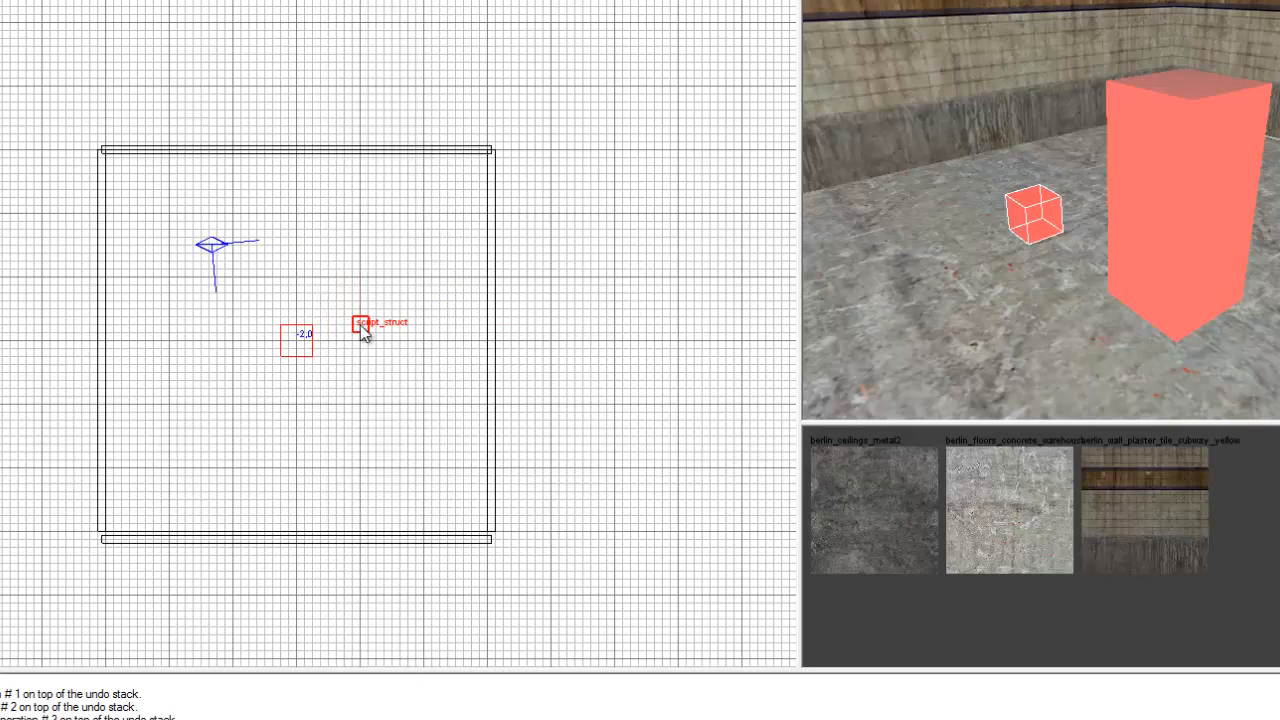
pyautogui.moveTo(358, 324); pyautogui.dragTo(361, 279)
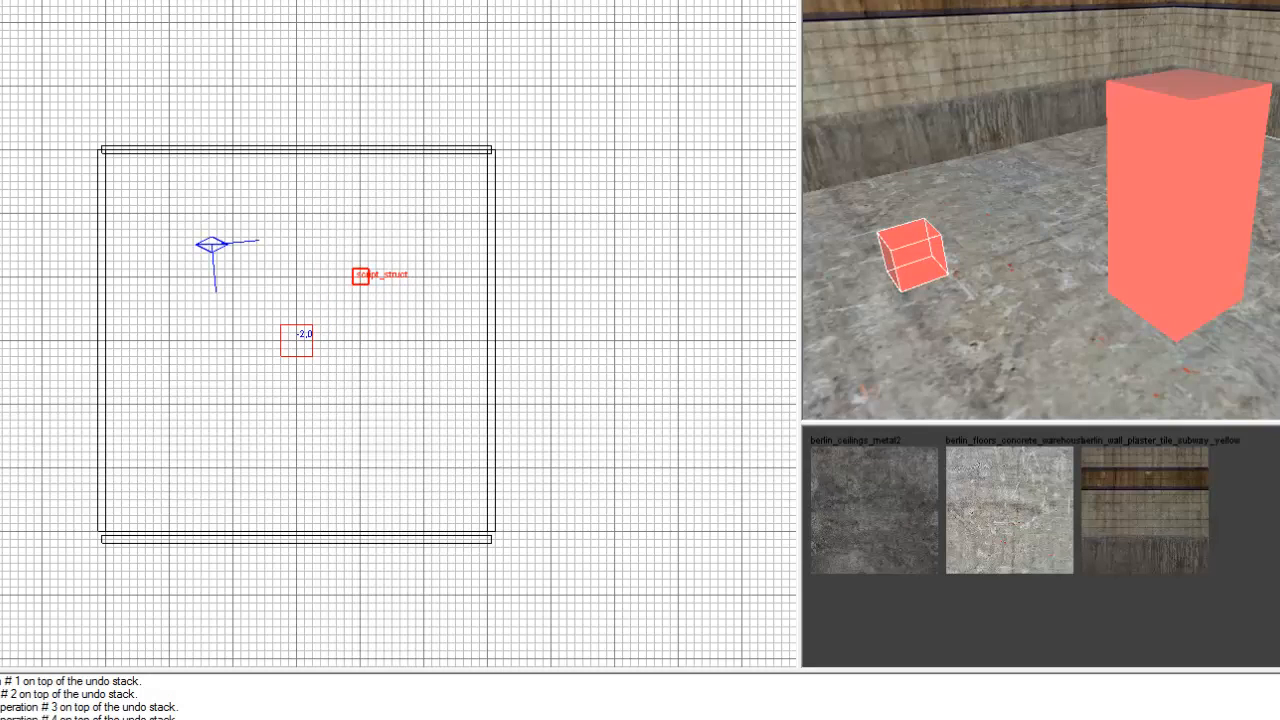
# Give the script_struct a targetname key with the value initial_spawn_points.
pyautogui.press('n')
pyautogui.moveTo(484, 181); pyautogui.dragTo(690, 193)
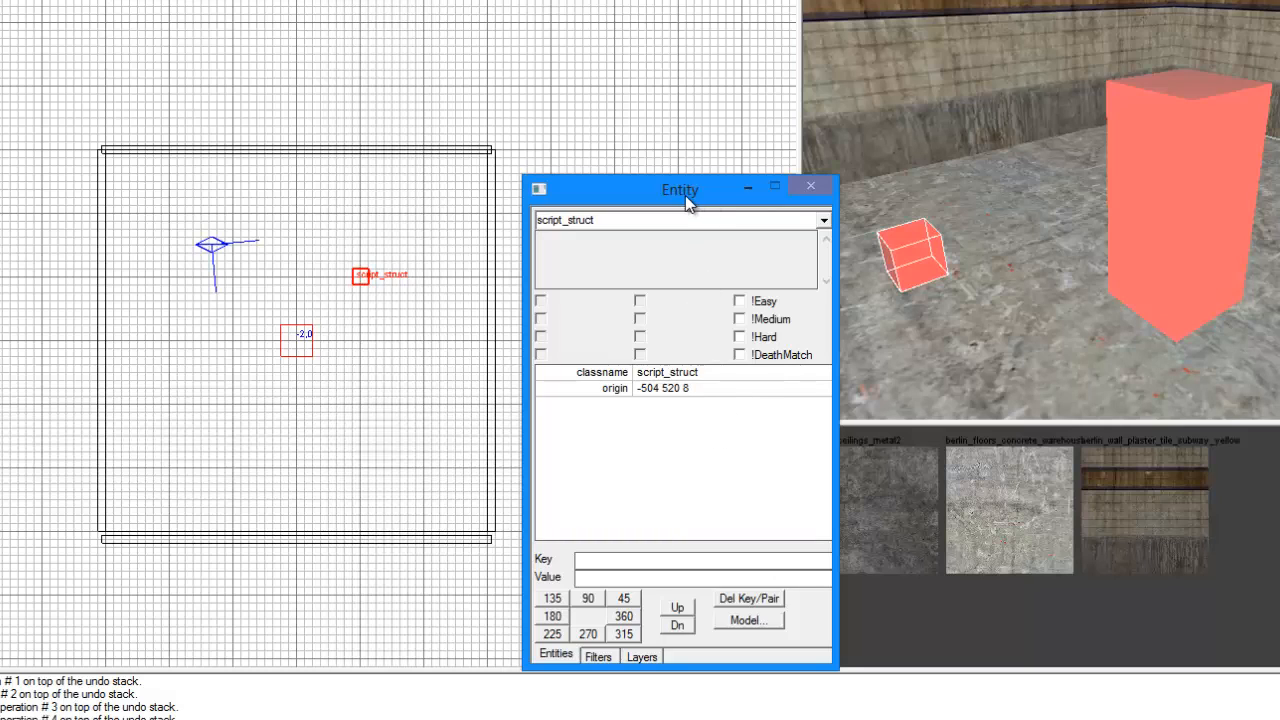
pyautogui.moveTo(685, 195); pyautogui.dragTo(691, 131)
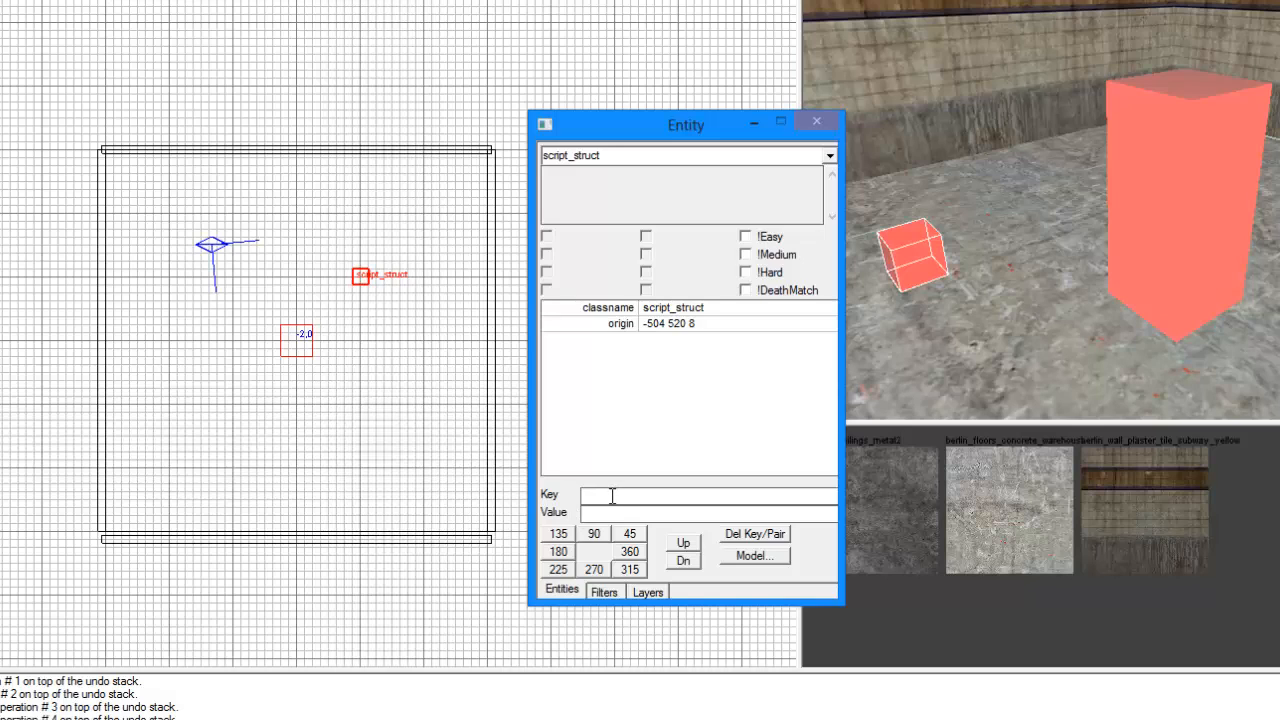
pyautogui.click(612, 496)
pyautogui.write('l_spawn_points')
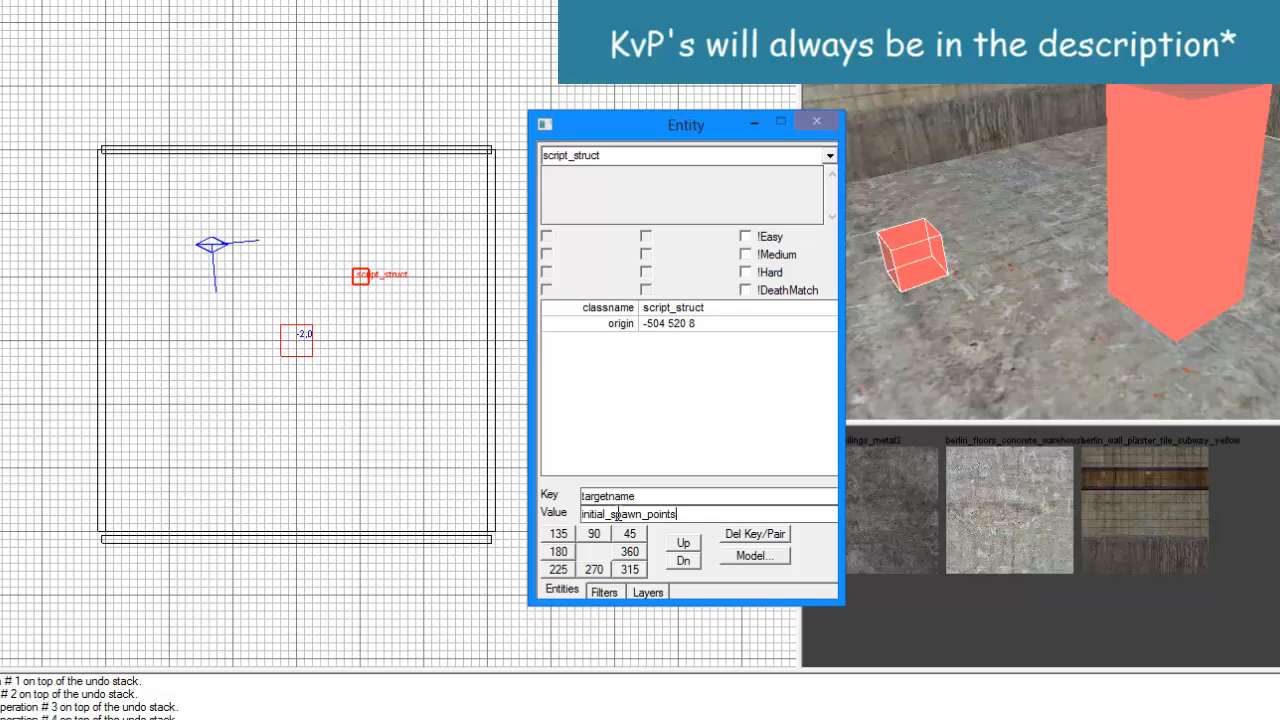
pyautogui.press('Return')
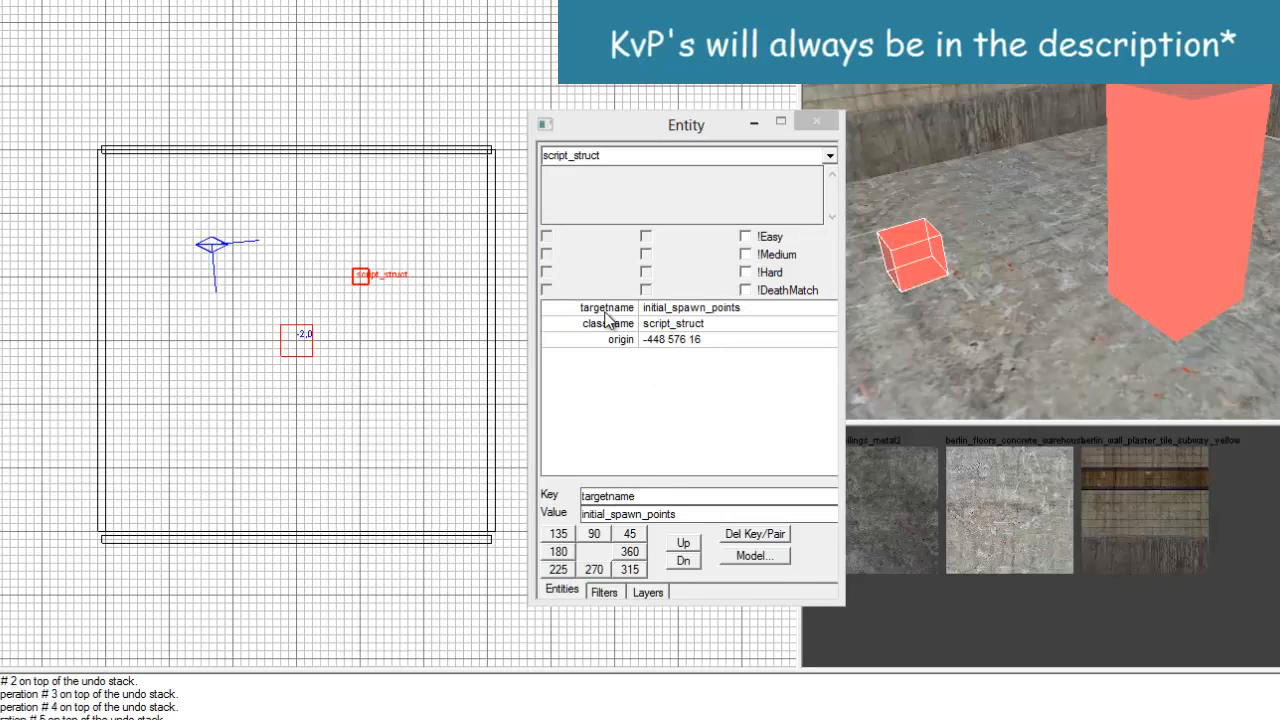
pyautogui.click(695, 130)
pyautogui.press('n')
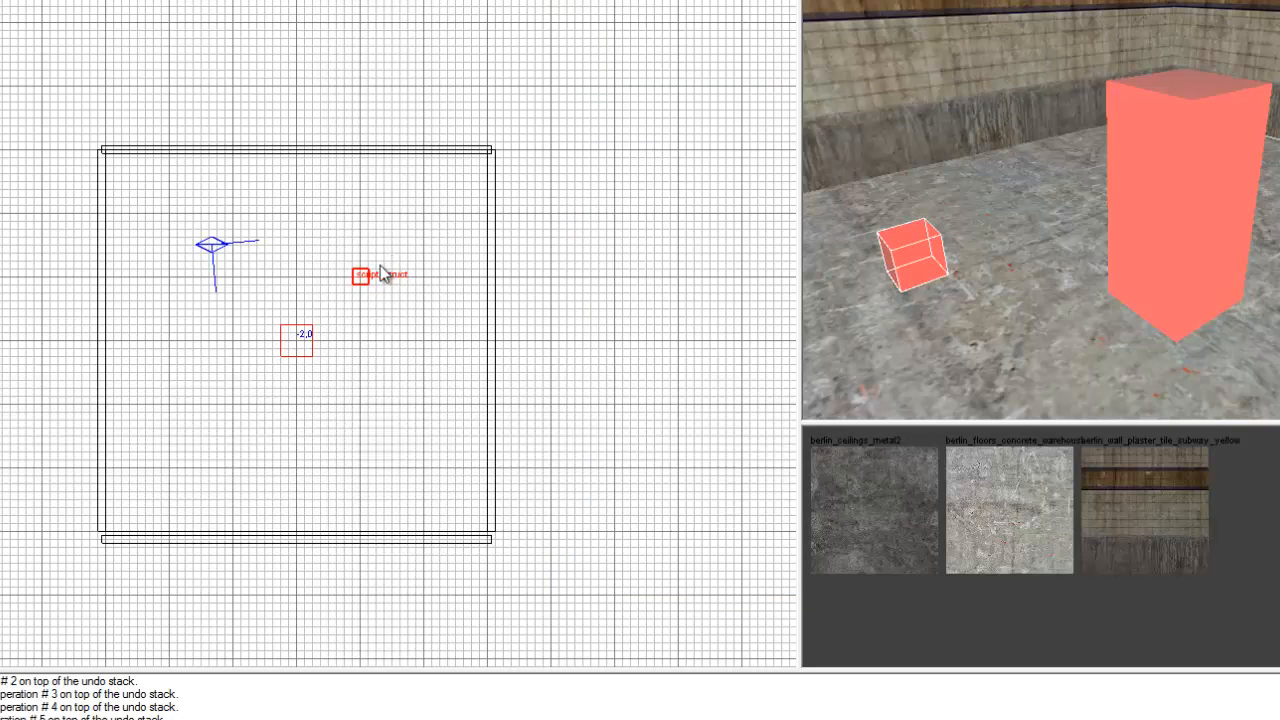
# Duplicate the script_struct three times and arrange the four copies in a square around the large player start entity.
pyautogui.press('space')
pyautogui.moveTo(371, 286); pyautogui.dragTo(236, 285)
pyautogui.press('space')
pyautogui.press('space')
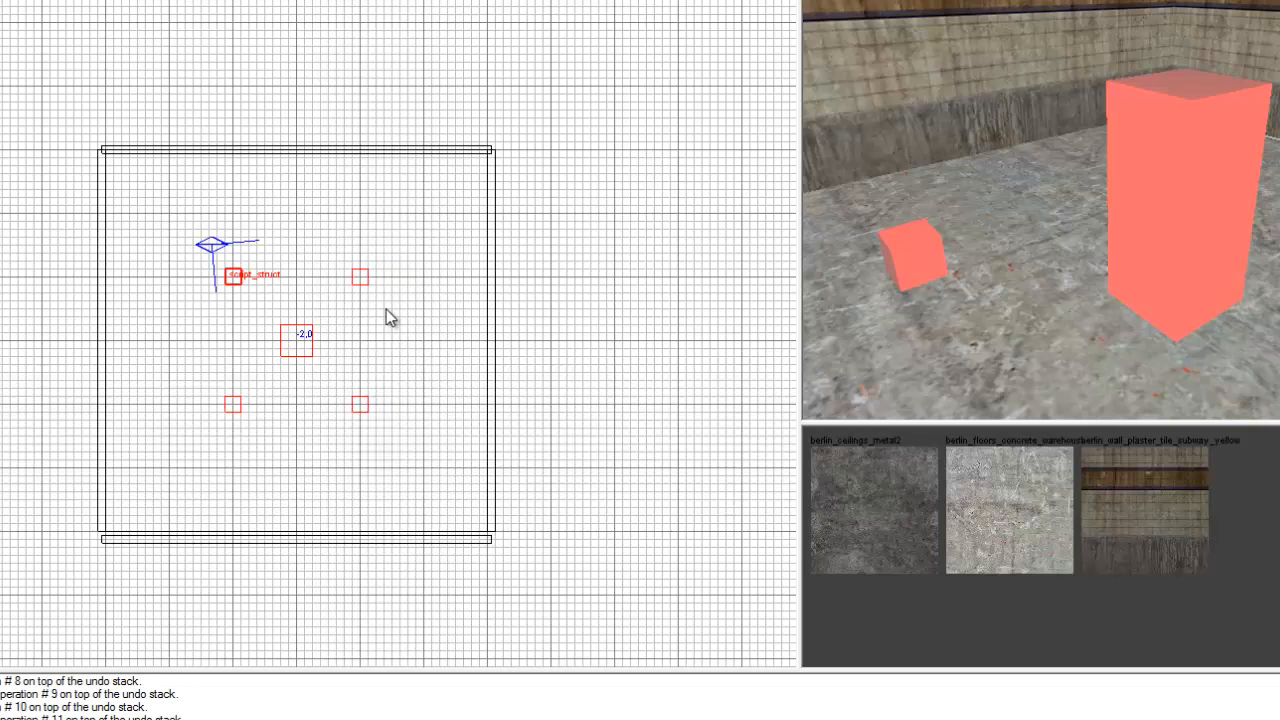
# Inspect the placement of the four script_structs around the player start in the side, top and camera views.
pyautogui.hotkey('ctrl', 'Tab')
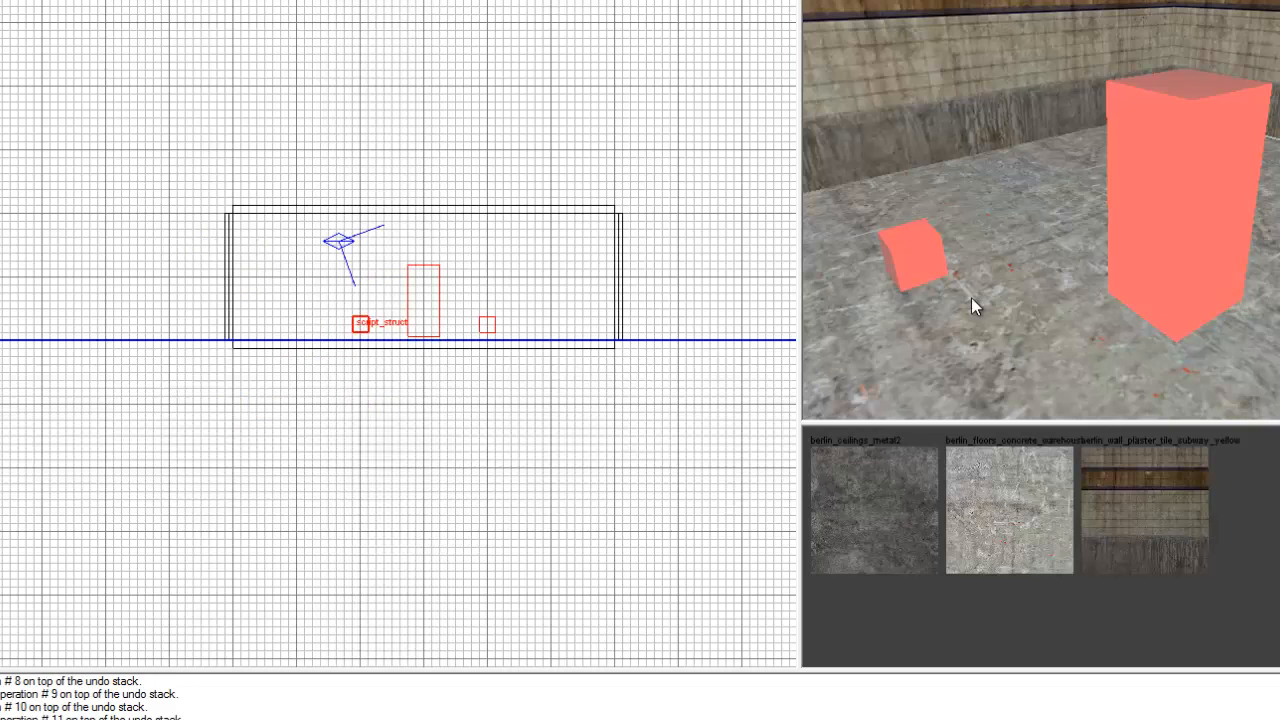
pyautogui.moveTo(1013, 284); pyautogui.dragTo(1013, 281, button='right')
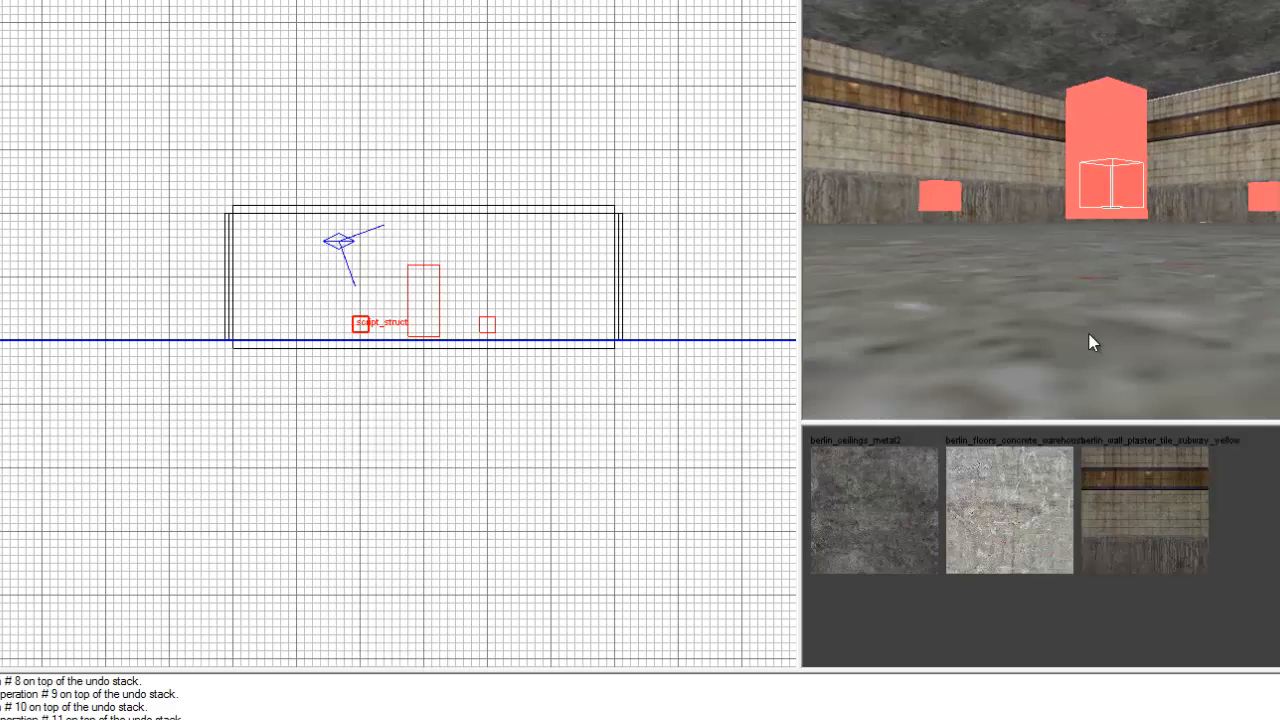
pyautogui.moveTo(1089, 335); pyautogui.dragTo(1078, 340, button='right')
pyautogui.moveTo(1091, 335); pyautogui.dragTo(1091, 336, button='right')
pyautogui.hotkey('ctrl', 'Tab')
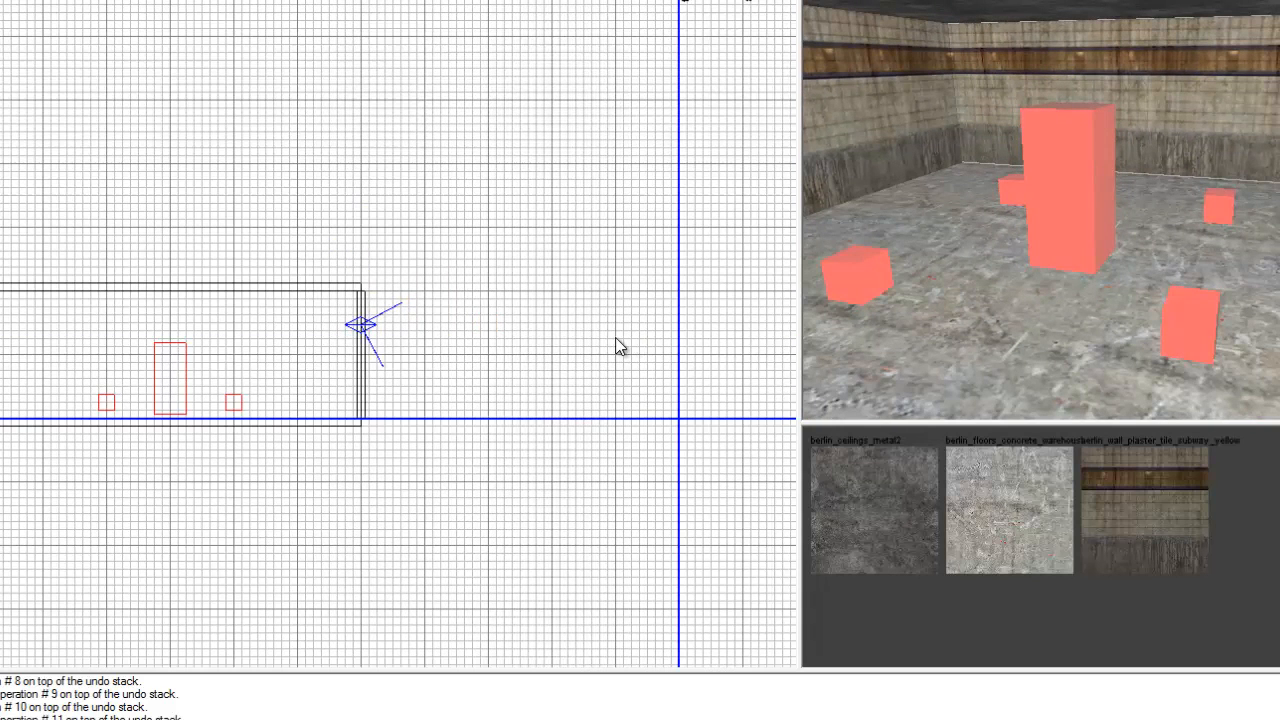
pyautogui.hotkey('ctrl', 'Tab')
pyautogui.moveTo(1022, 268); pyautogui.dragTo(1022, 270, button='right')
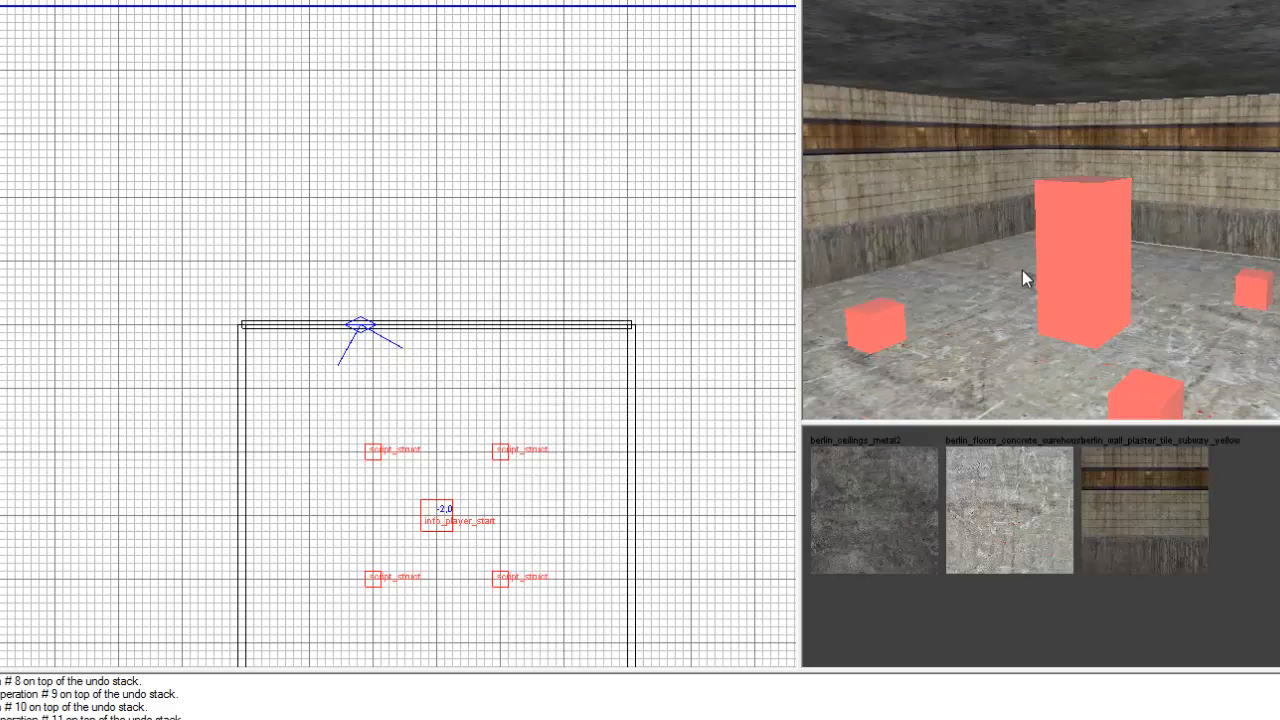
# Isolate one side wall of the room by inverting the selection and hiding everything else in the map.
pyautogui.press('i')
pyautogui.moveTo(1153, 266); pyautogui.dragTo(1159, 271, button='right')
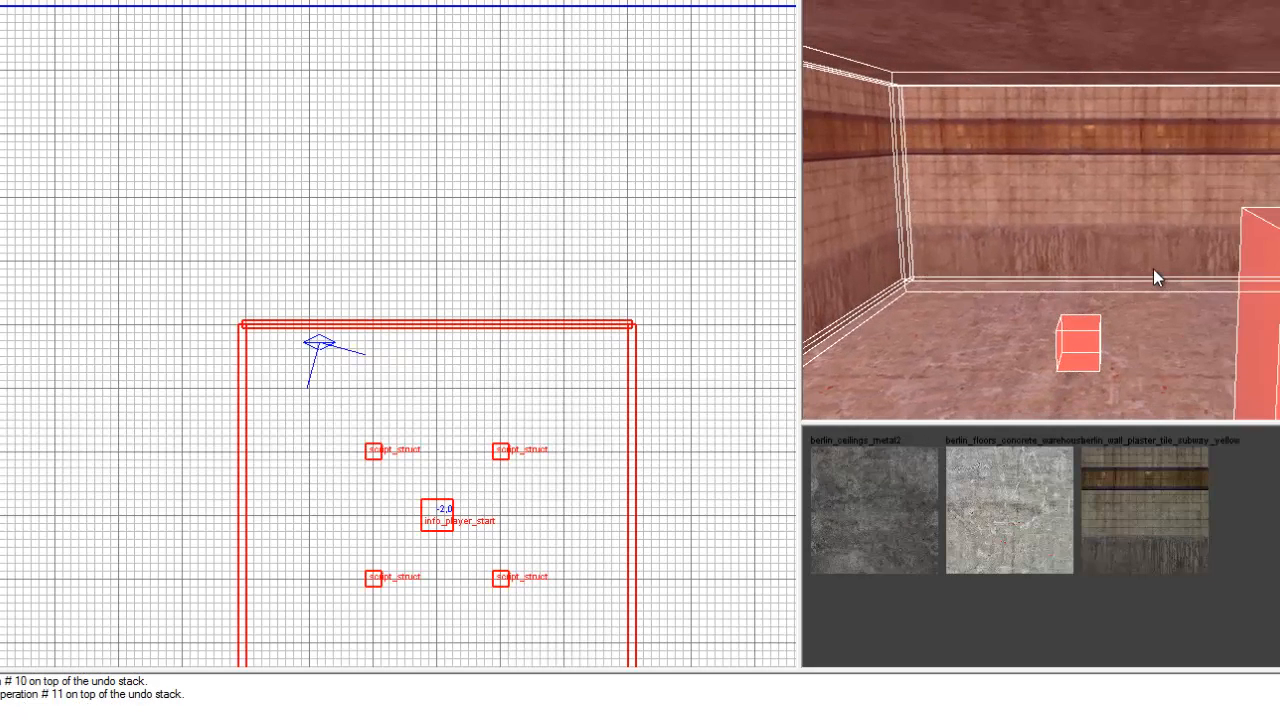
pyautogui.moveTo(1141, 203); pyautogui.dragTo(1146, 285, button='right')
pyautogui.press('h')
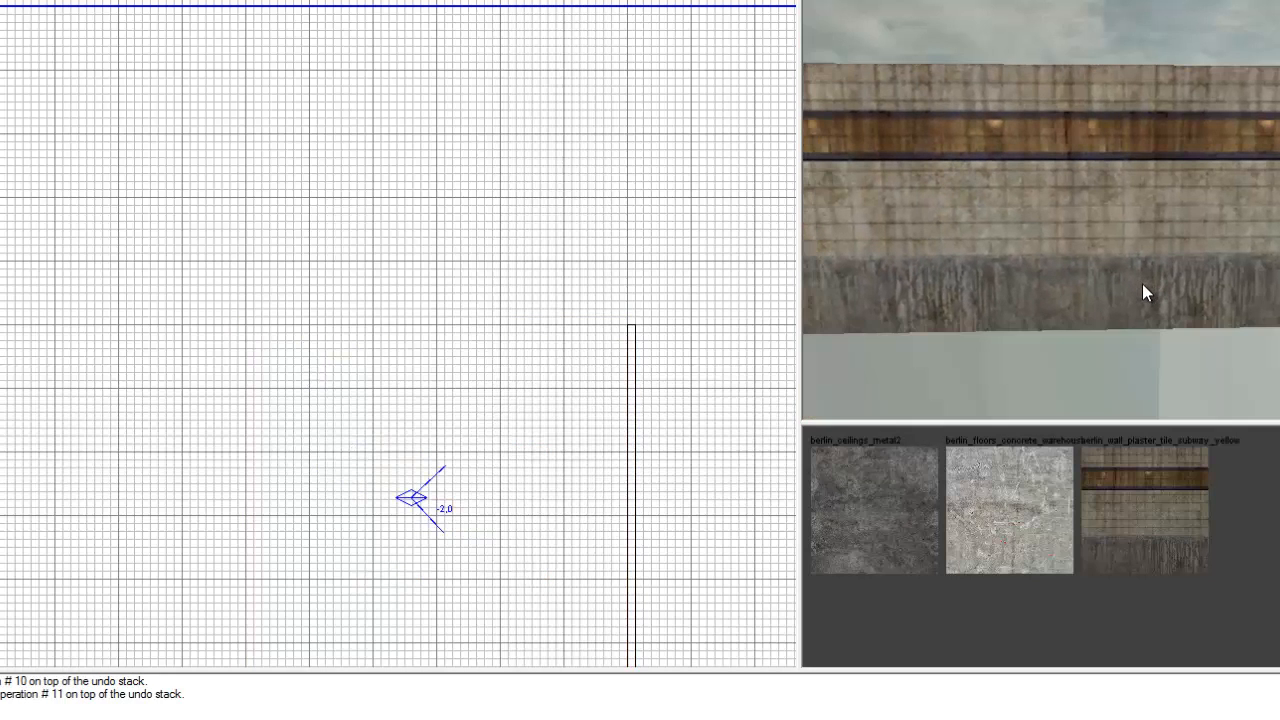
pyautogui.moveTo(1117, 238); pyautogui.dragTo(1190, 271, button='right')
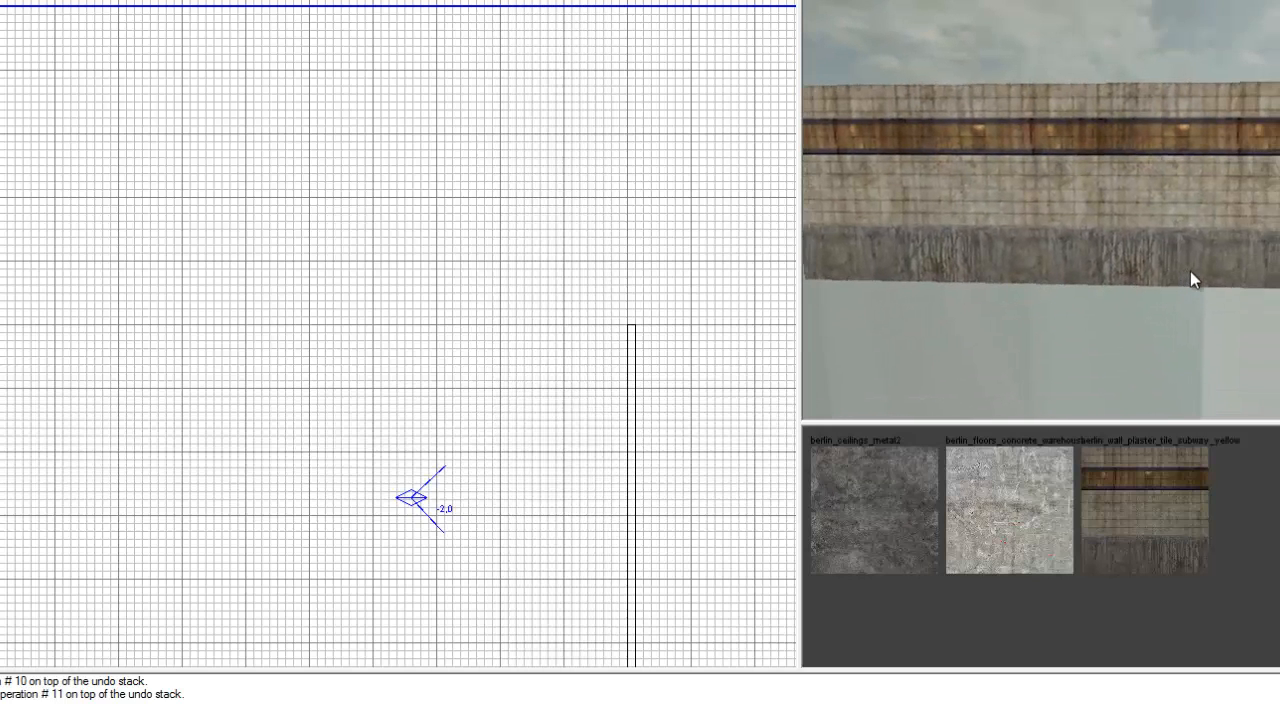
# Split the isolated wall with two vertical clips into three equal sections, each 128 units wide.
pyautogui.keyDown('shift'); pyautogui.click(1153, 218); pyautogui.keyUp('shift')
pyautogui.hotkey('ctrl', 'Tab')
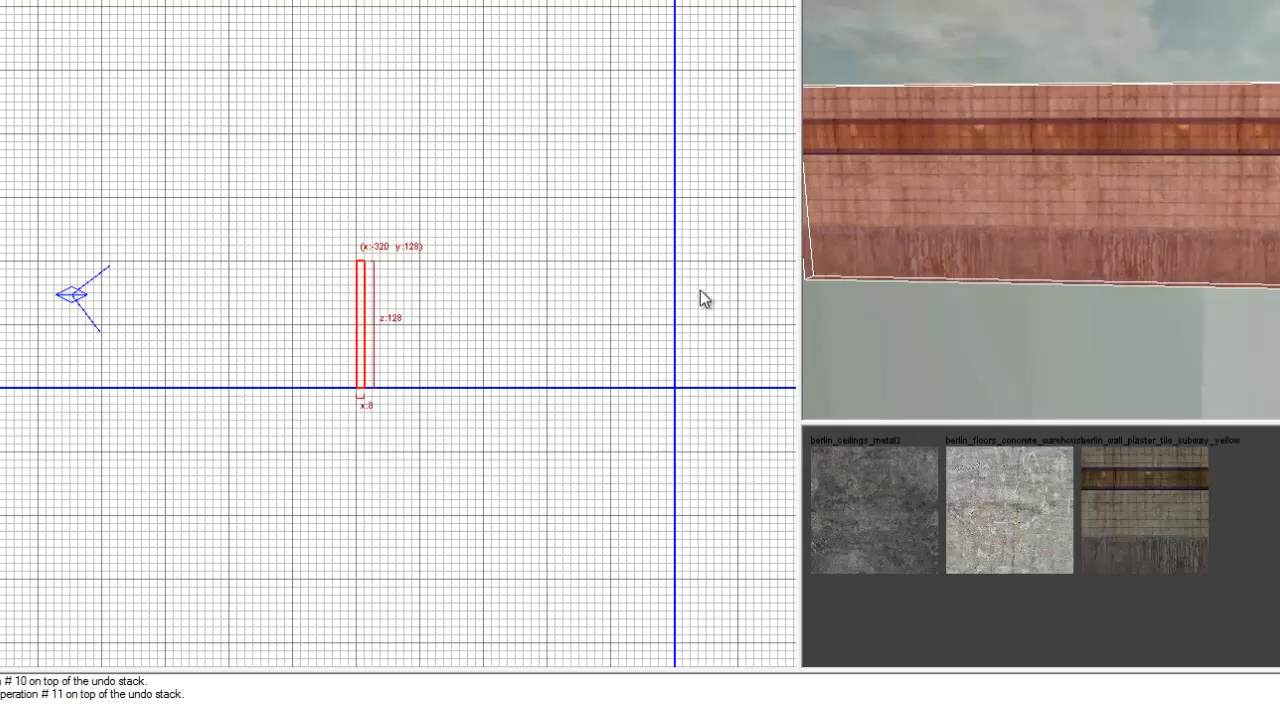
pyautogui.hotkey('ctrl', 'Tab')
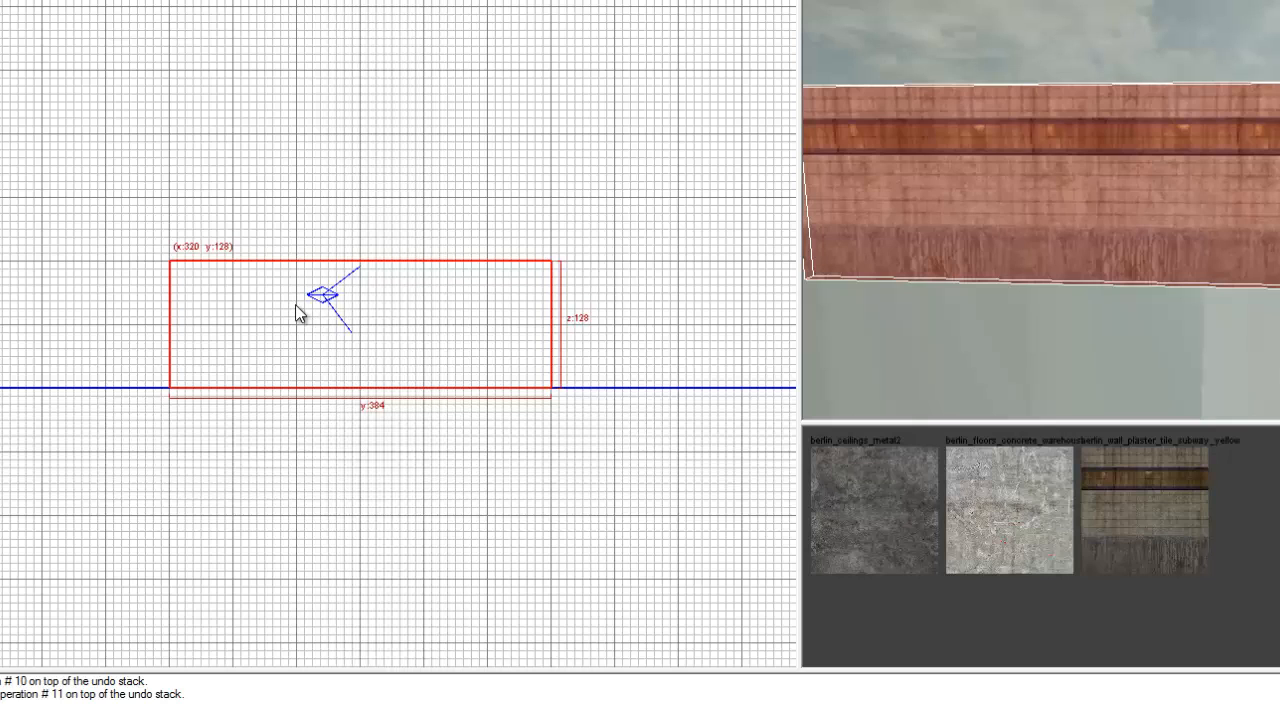
pyautogui.click(297, 355)
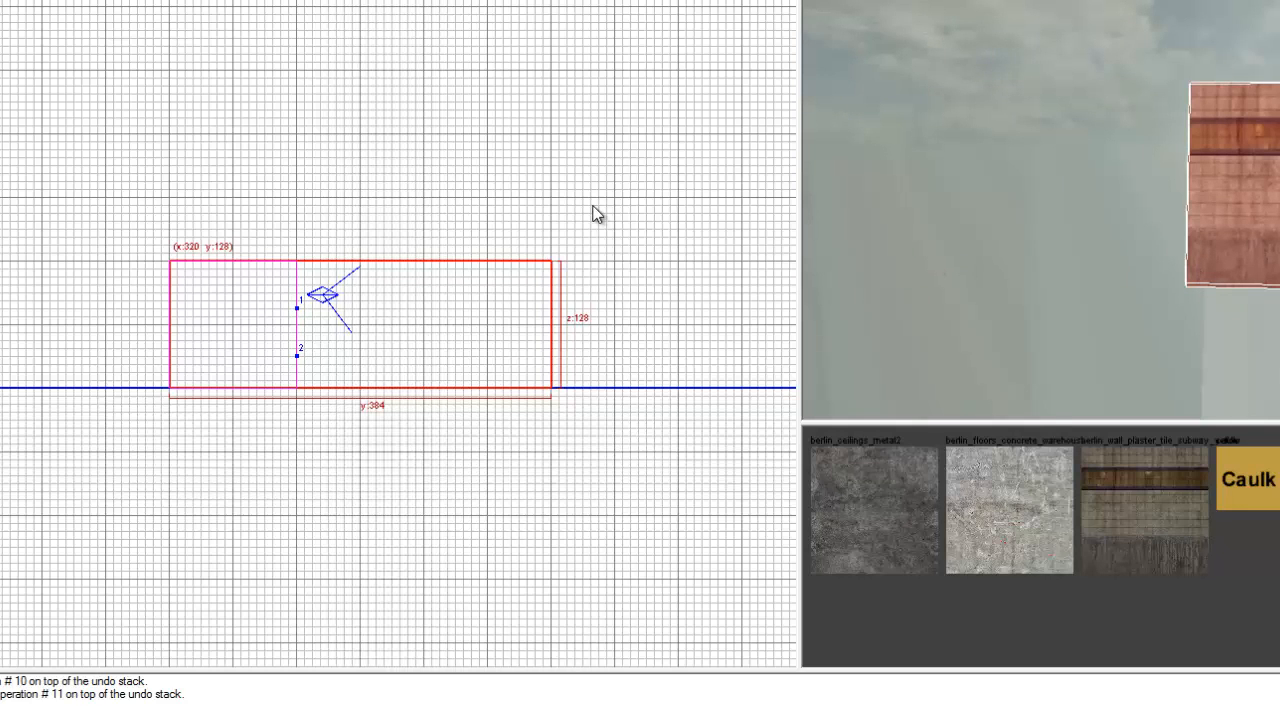
pyautogui.hotkey('shift', 'Return')
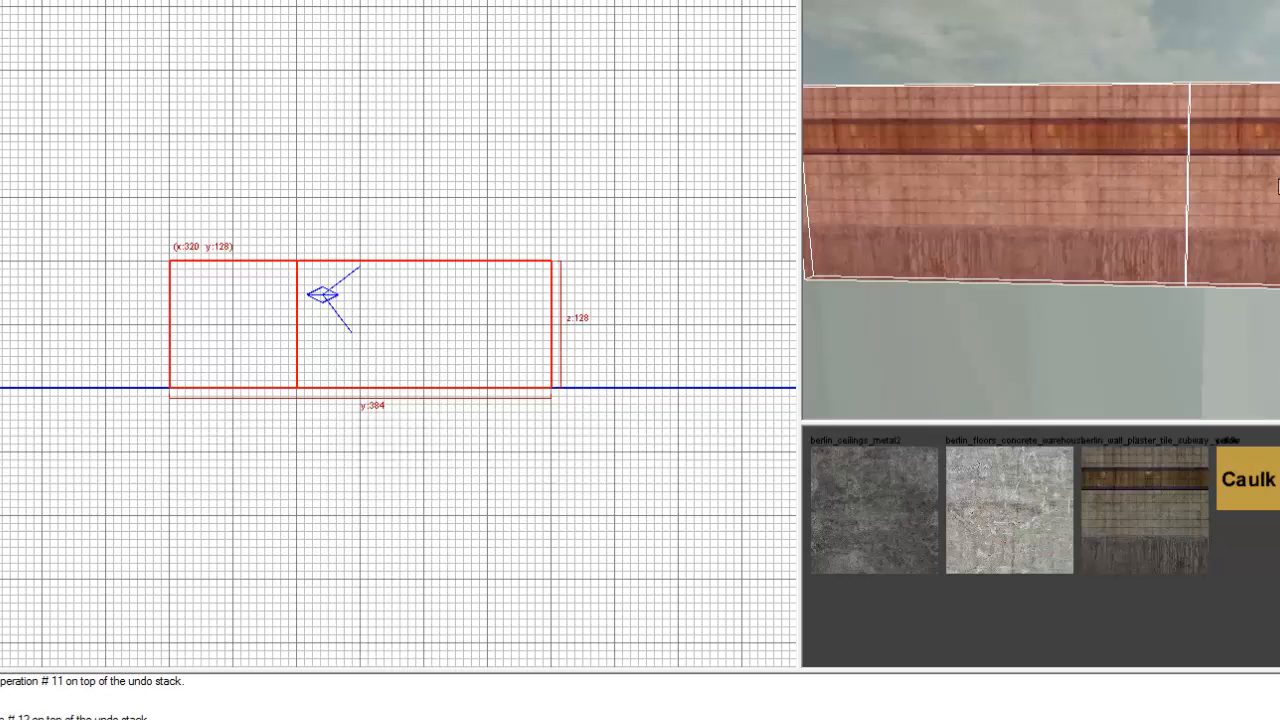
pyautogui.click(421, 295)
pyautogui.click(423, 326)
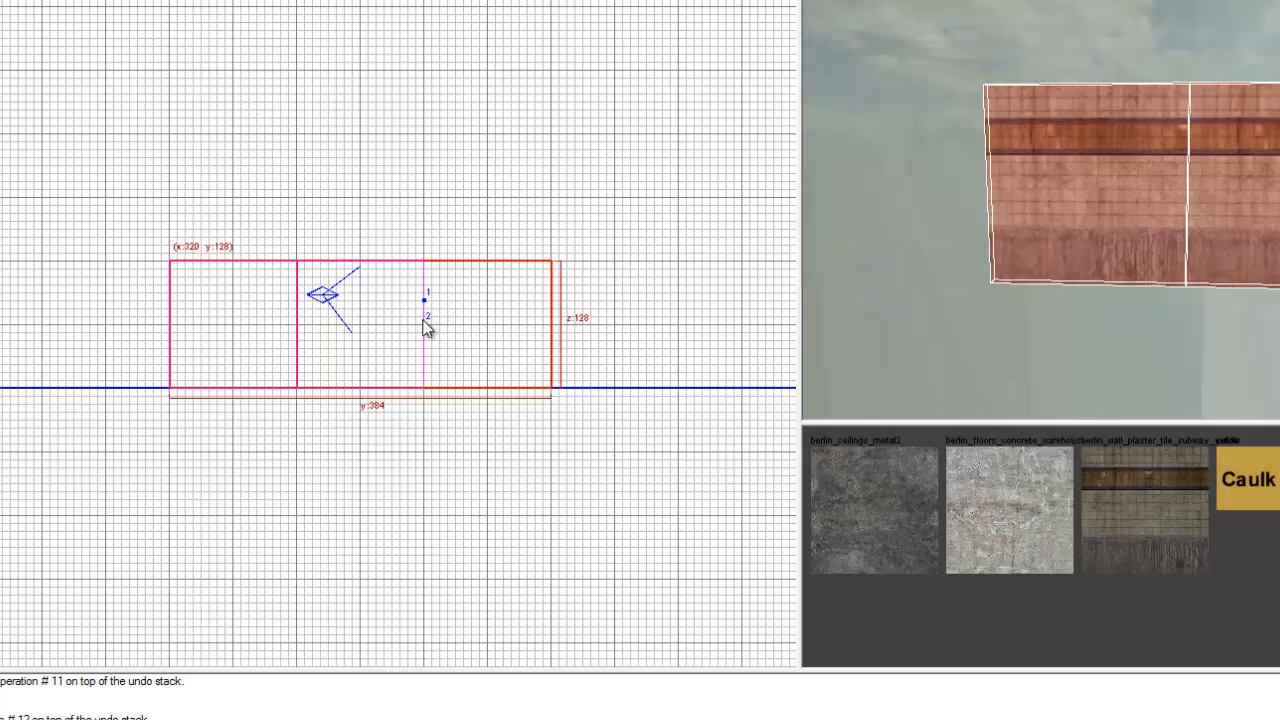
pyautogui.hotkey('shift', 'Return')
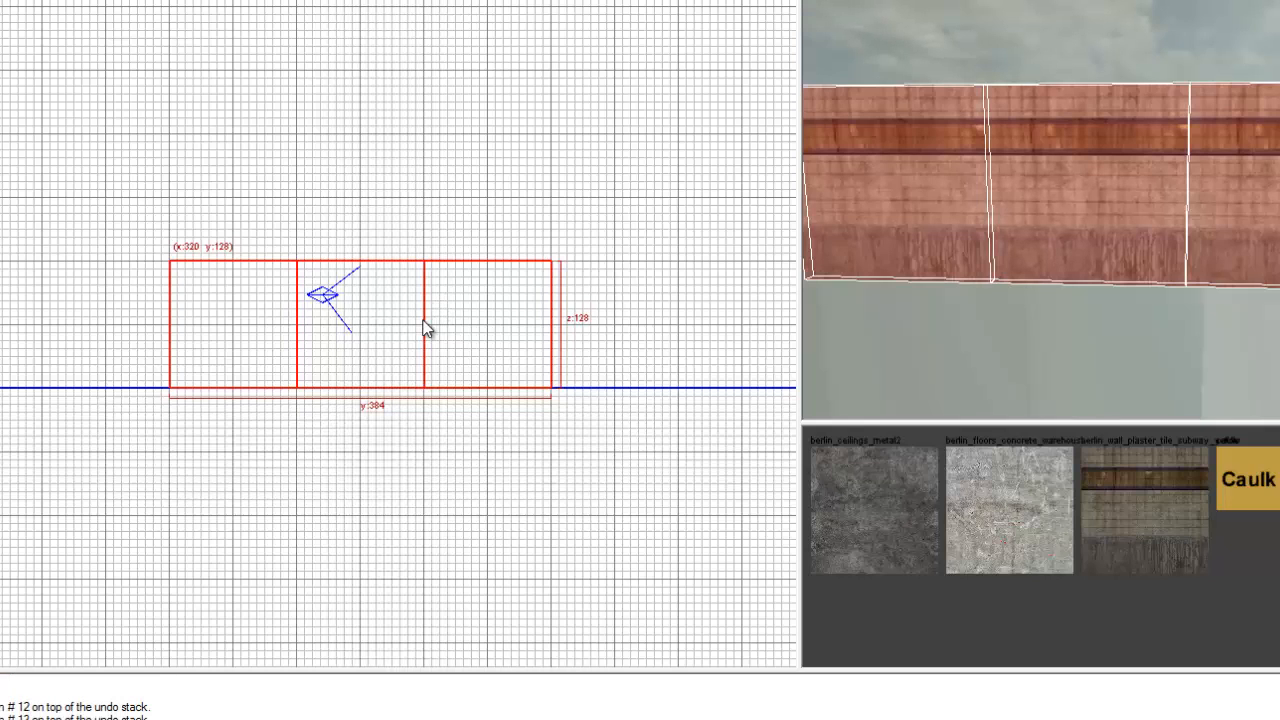
# Split all three wall sections with a horizontal clip at a height of 96 units.
pyautogui.click(344, 292)
pyautogui.click(370, 289)
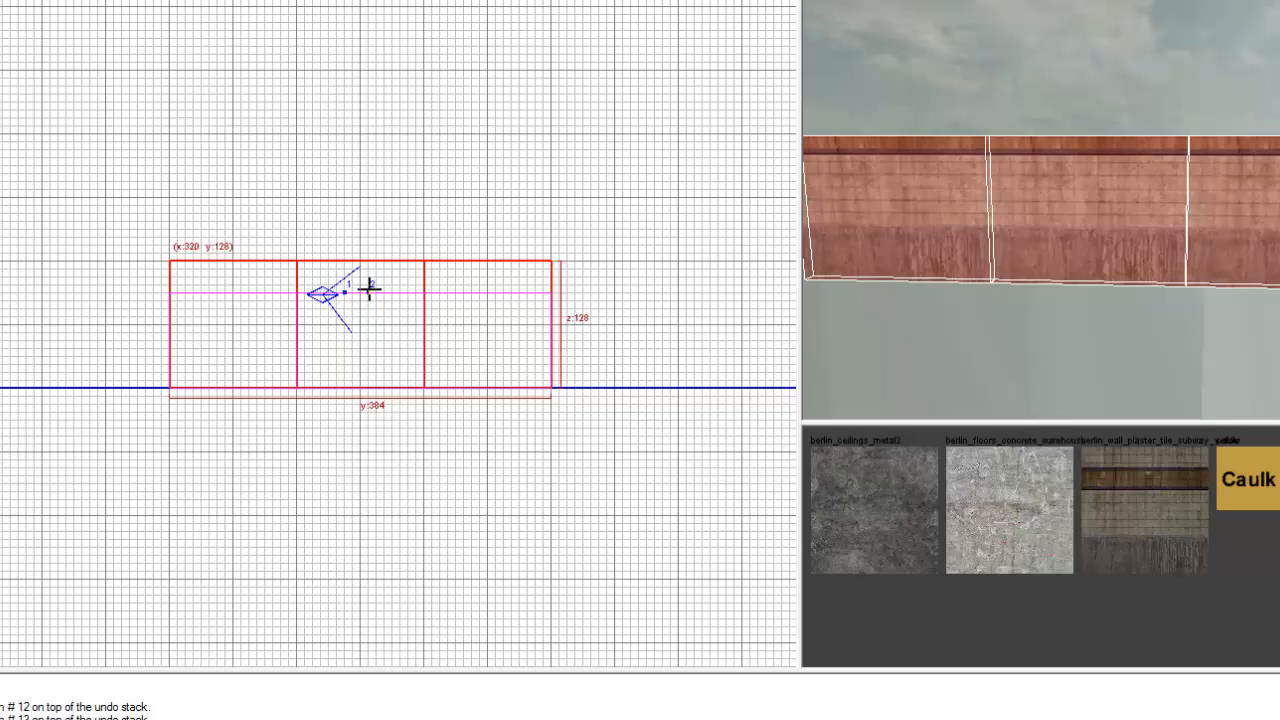
pyautogui.hotkey('shift', 'Return')
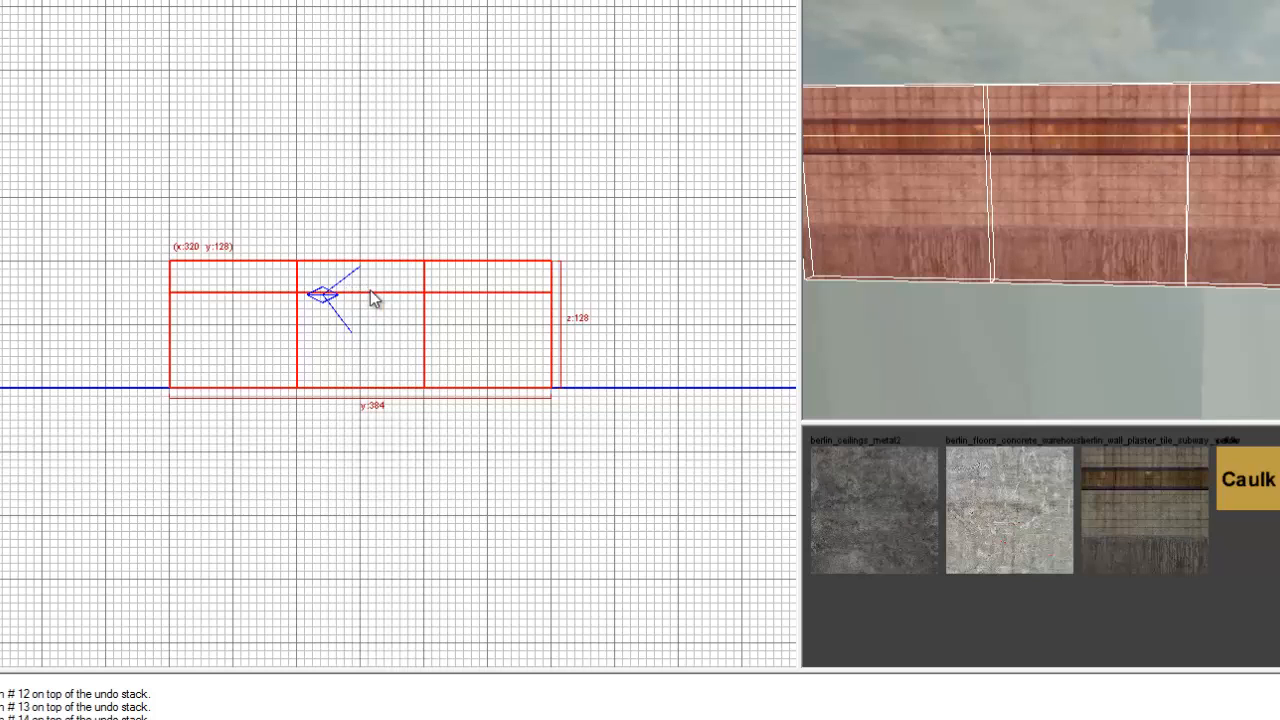
pyautogui.click(360, 341)
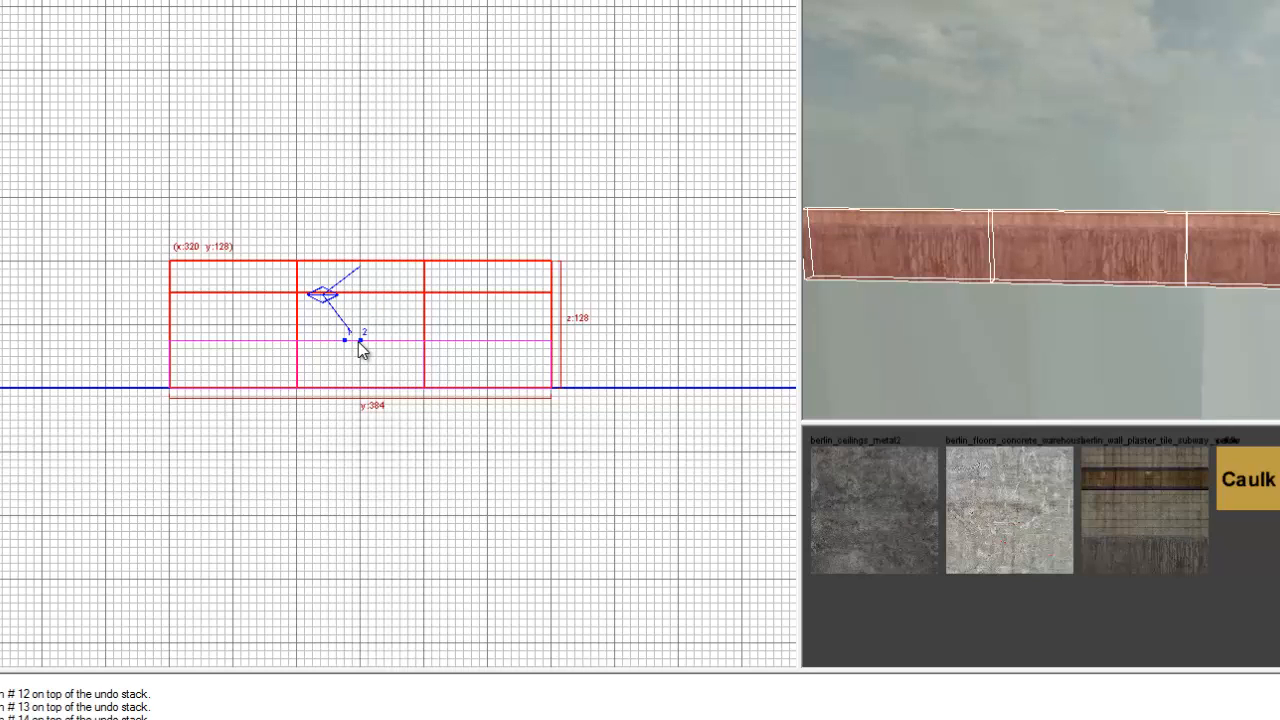
pyautogui.hotkey('shift', 'Return')
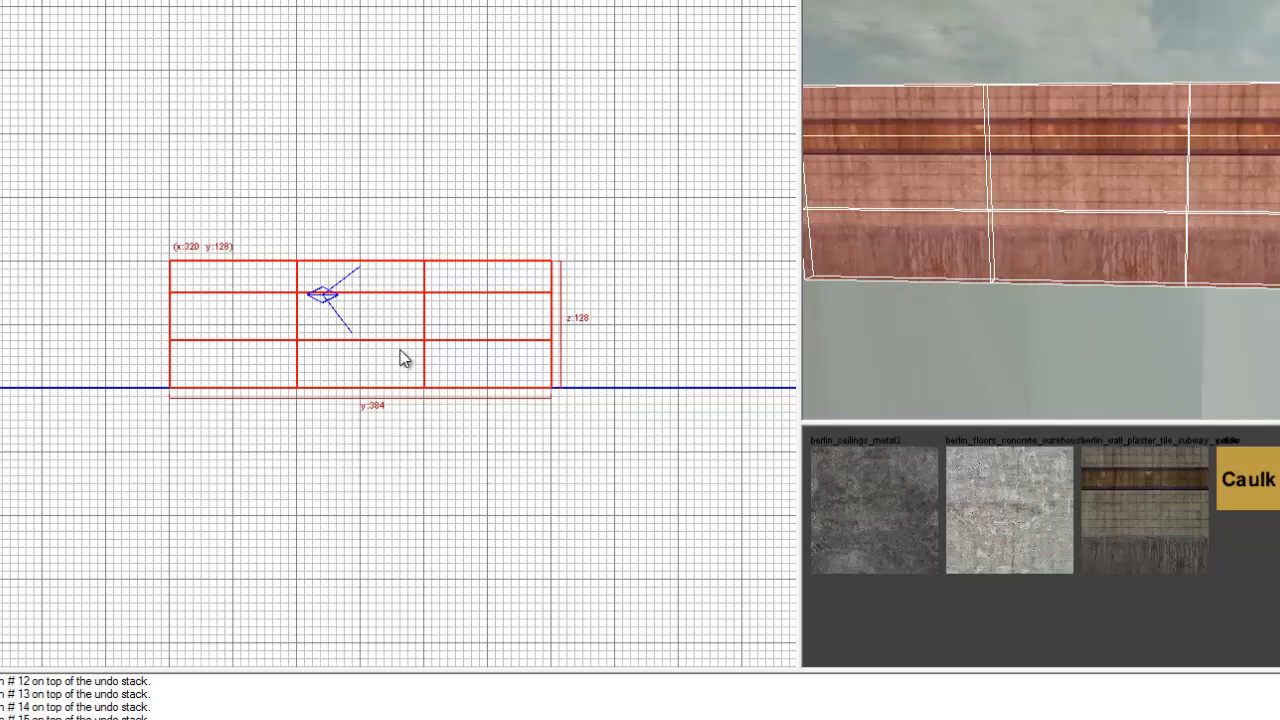
pyautogui.hotkey('ctrl', 'z')
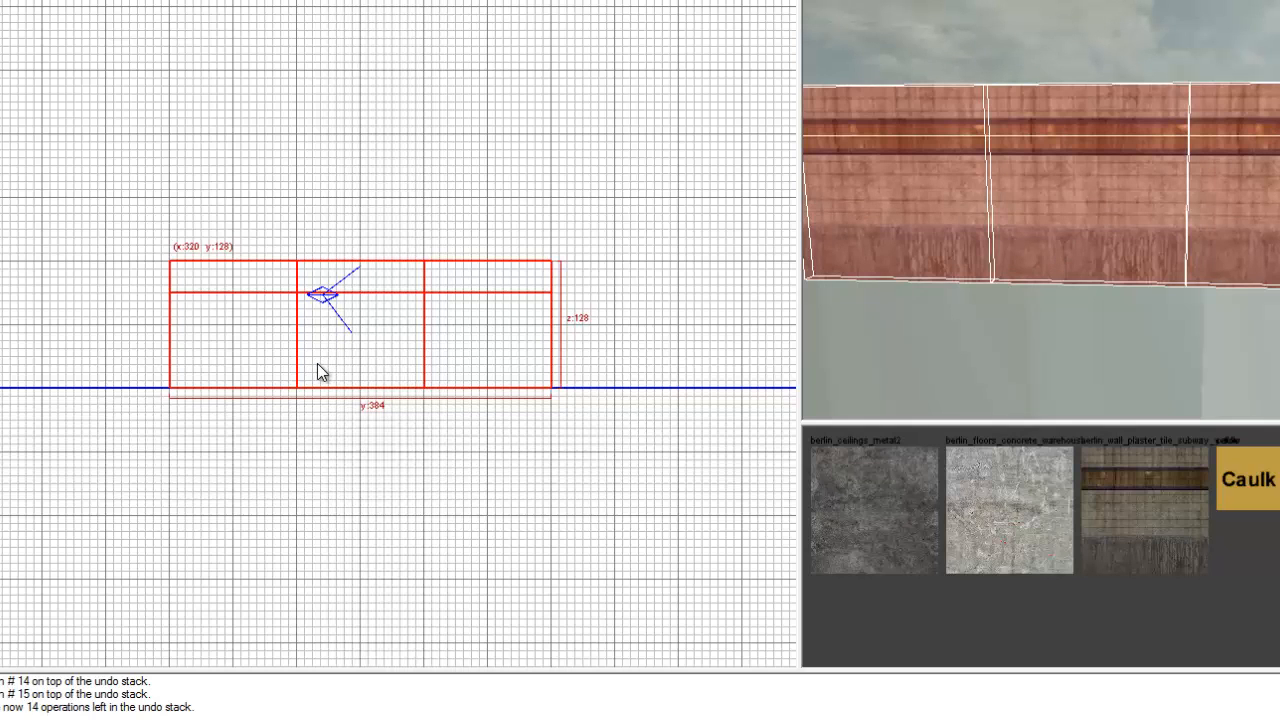
# Split the wall sections horizontally 24 units above the floor and delete only the central piece to open a window.
pyautogui.click(347, 364)
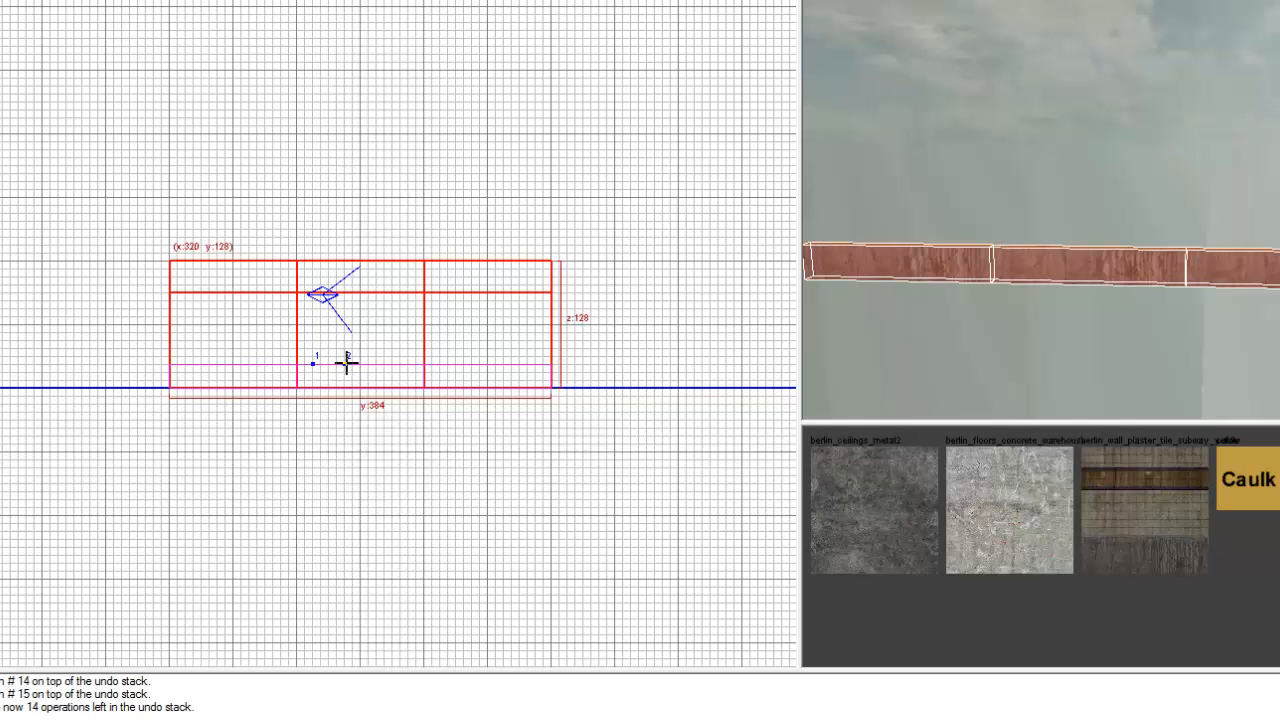
pyautogui.hotkey('shift', 'Return')
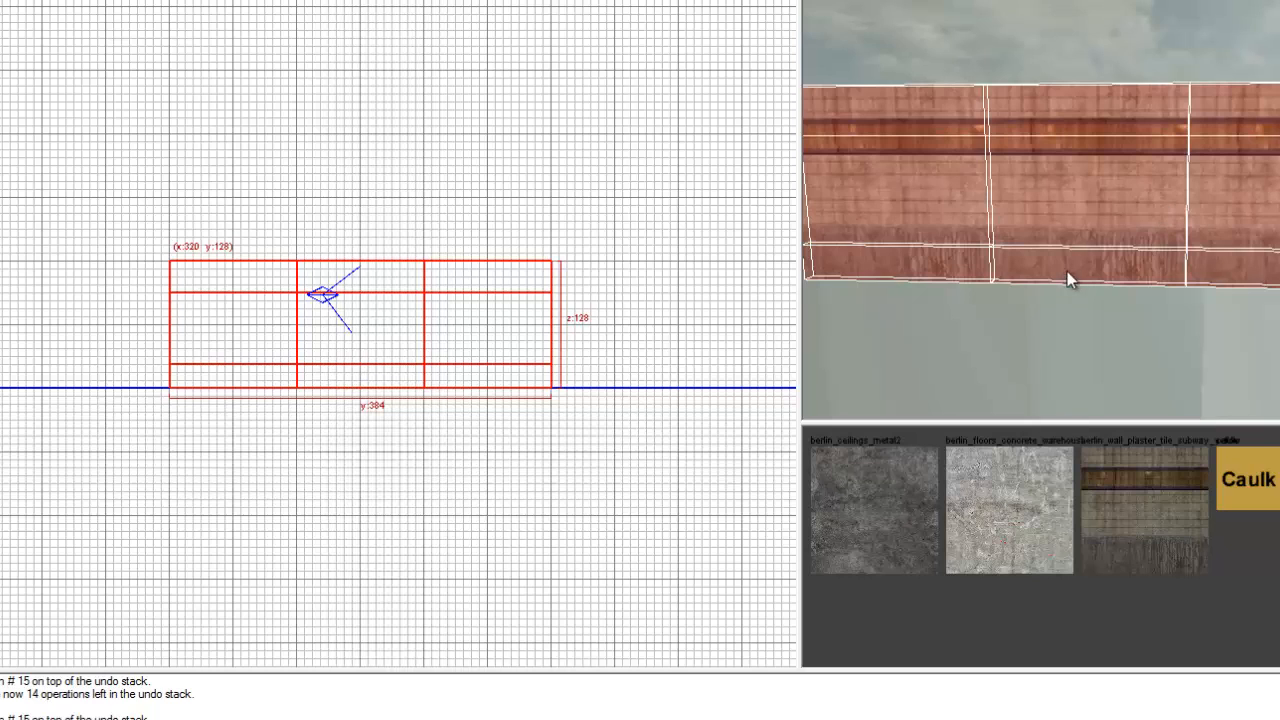
pyautogui.moveTo(1067, 271); pyautogui.dragTo(1066, 267, button='right')
pyautogui.keyDown('shift'); pyautogui.click(999, 116); pyautogui.keyUp('shift')
pyautogui.keyDown('shift'); pyautogui.click(986, 200); pyautogui.keyUp('shift')
pyautogui.keyDown('shift'); pyautogui.click(978, 263); pyautogui.keyUp('shift')
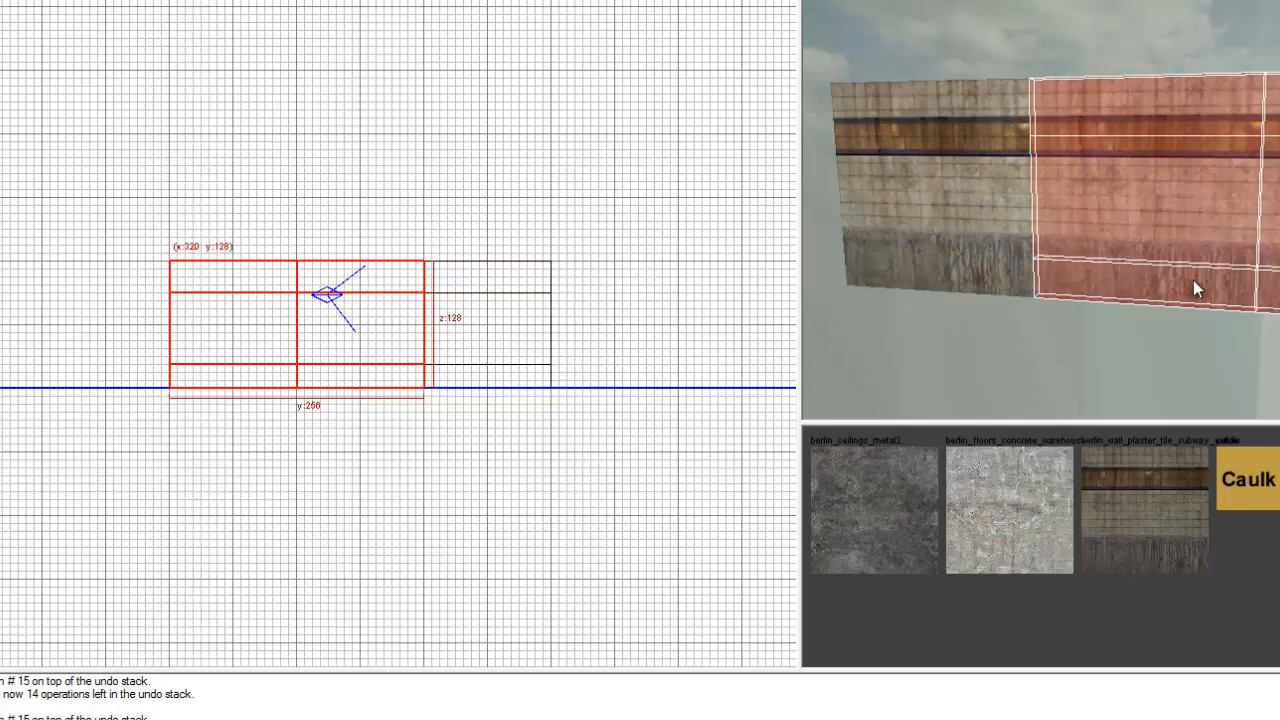
pyautogui.keyDown('shift'); pyautogui.click(1193, 281); pyautogui.keyUp('shift')
pyautogui.keyDown('shift'); pyautogui.click(1278, 291); pyautogui.keyUp('shift')
pyautogui.keyDown('shift'); pyautogui.click(1278, 215); pyautogui.keyUp('shift')
pyautogui.keyDown('shift'); pyautogui.click(1272, 105); pyautogui.keyUp('shift')
pyautogui.keyDown('shift'); pyautogui.click(1196, 103); pyautogui.keyUp('shift')
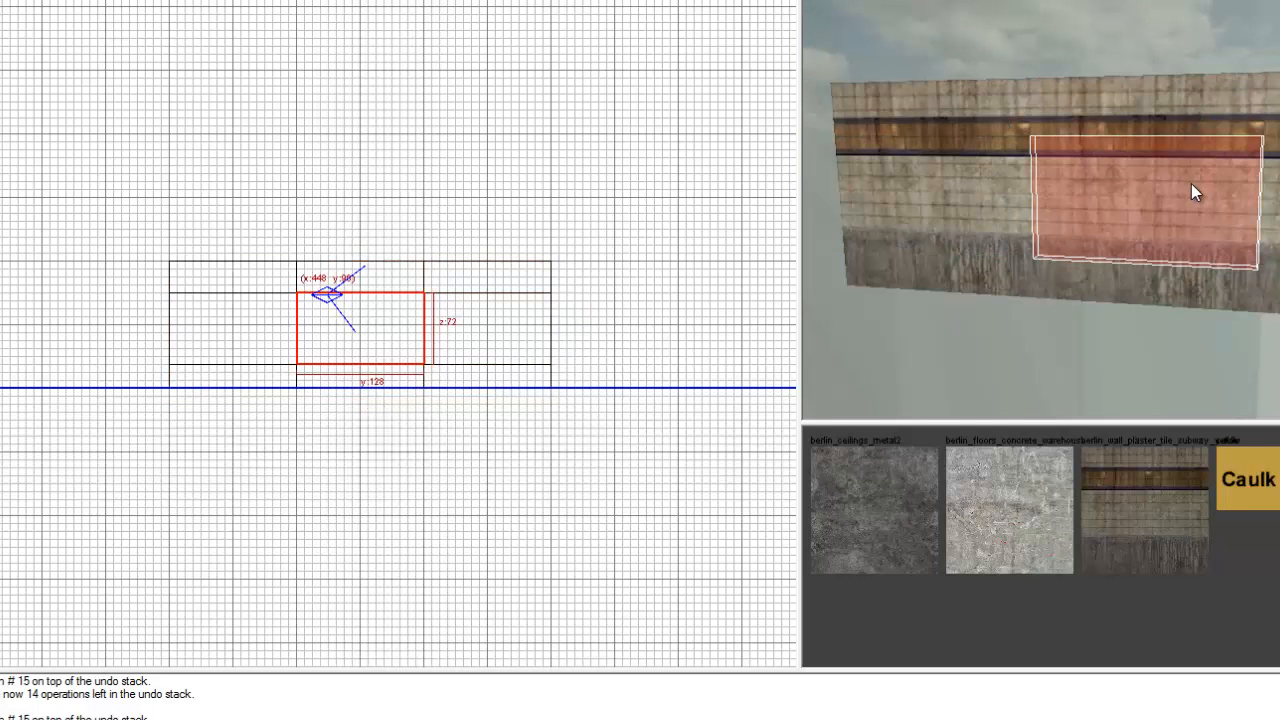
pyautogui.press('BackSpace')
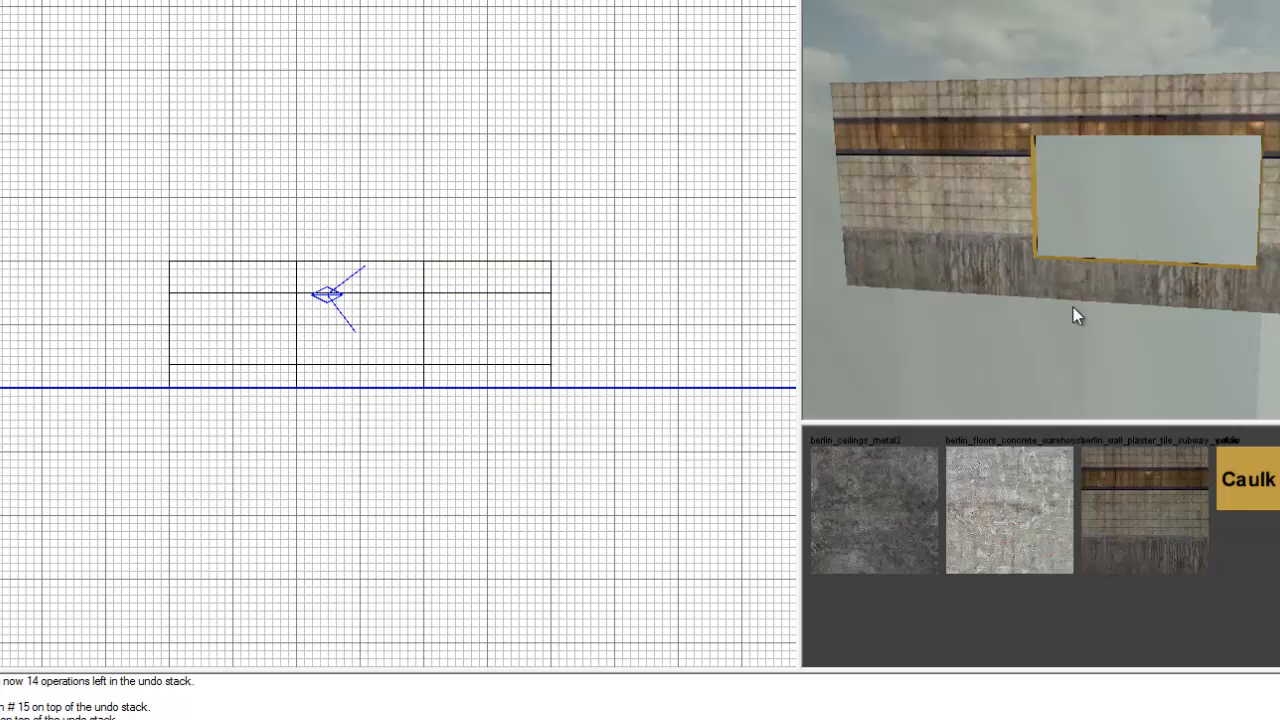
# Examine the caulk-textured inner edges of the window opening from both sides in the camera view.
pyautogui.moveTo(1086, 288)
pyautogui.mouseDown(button='right')
pyautogui.moveTo(1049, 326)
pyautogui.moveTo(1081, 346)
pyautogui.moveTo(1133, 327)
pyautogui.moveTo(1138, 338)
pyautogui.moveTo(1194, 257)
pyautogui.moveTo(1254, 280)
pyautogui.moveTo(1251, 263)
pyautogui.moveTo(1229, 269)
pyautogui.moveTo(1253, 263)
pyautogui.mouseUp(button='right')
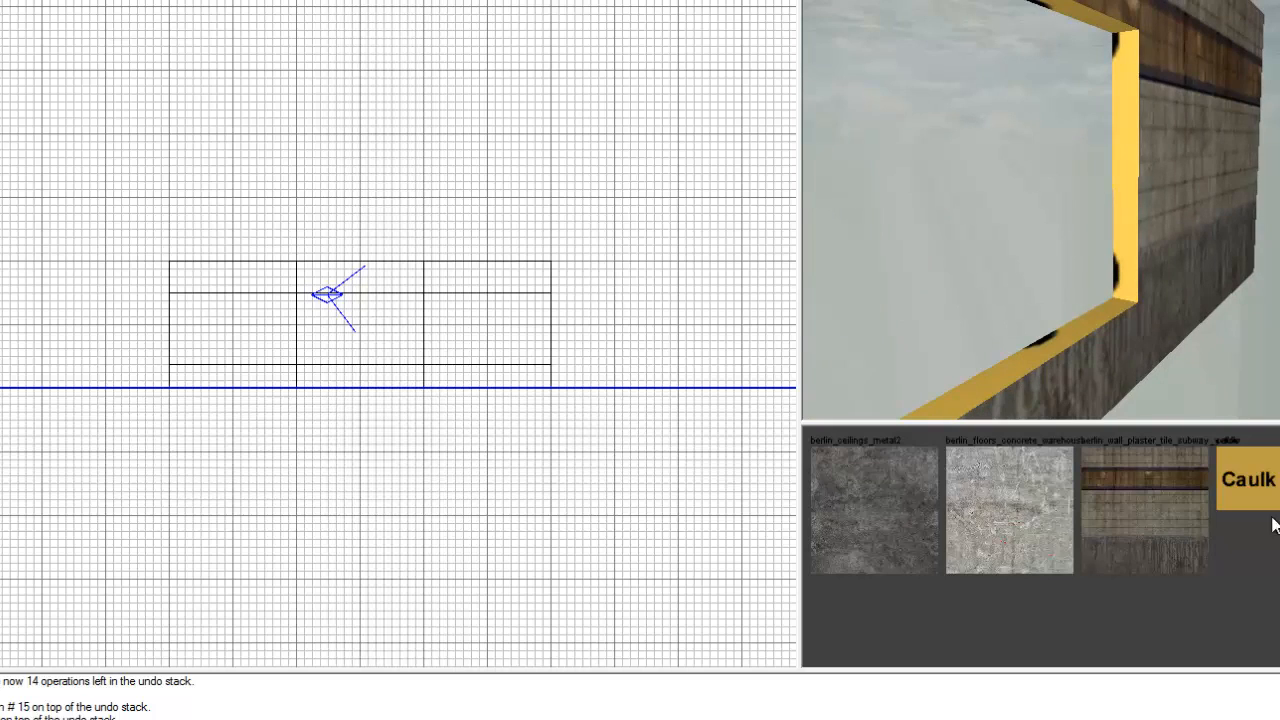
pyautogui.moveTo(1232, 362); pyautogui.dragTo(1232, 365, button='right')
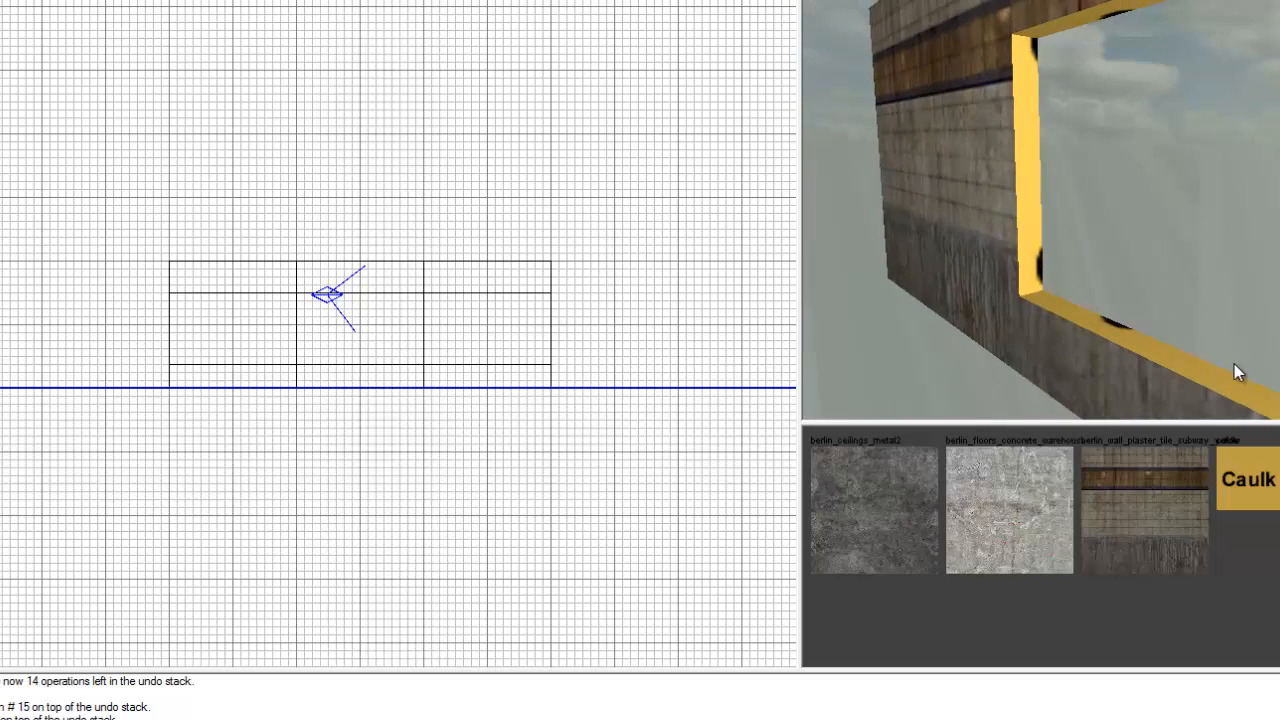
pyautogui.moveTo(1122, 287); pyautogui.dragTo(1122, 284, button='right')
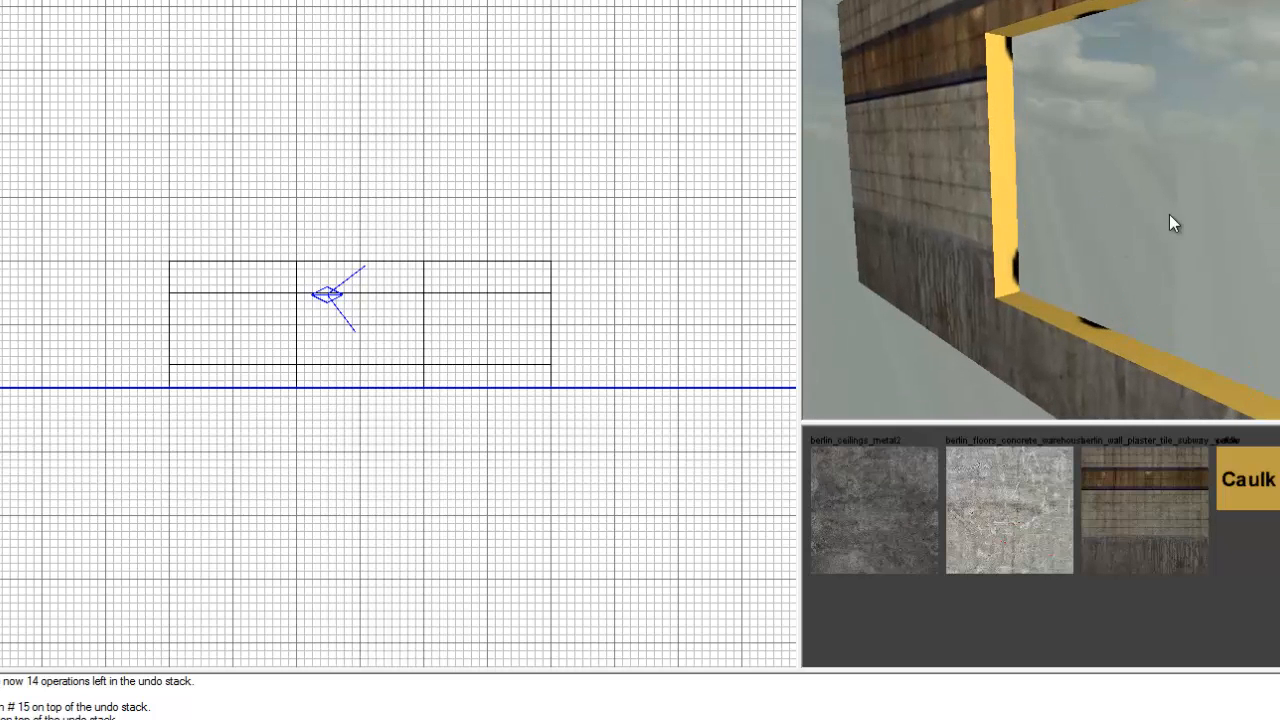
pyautogui.moveTo(1169, 214); pyautogui.dragTo(1169, 215, button='right')
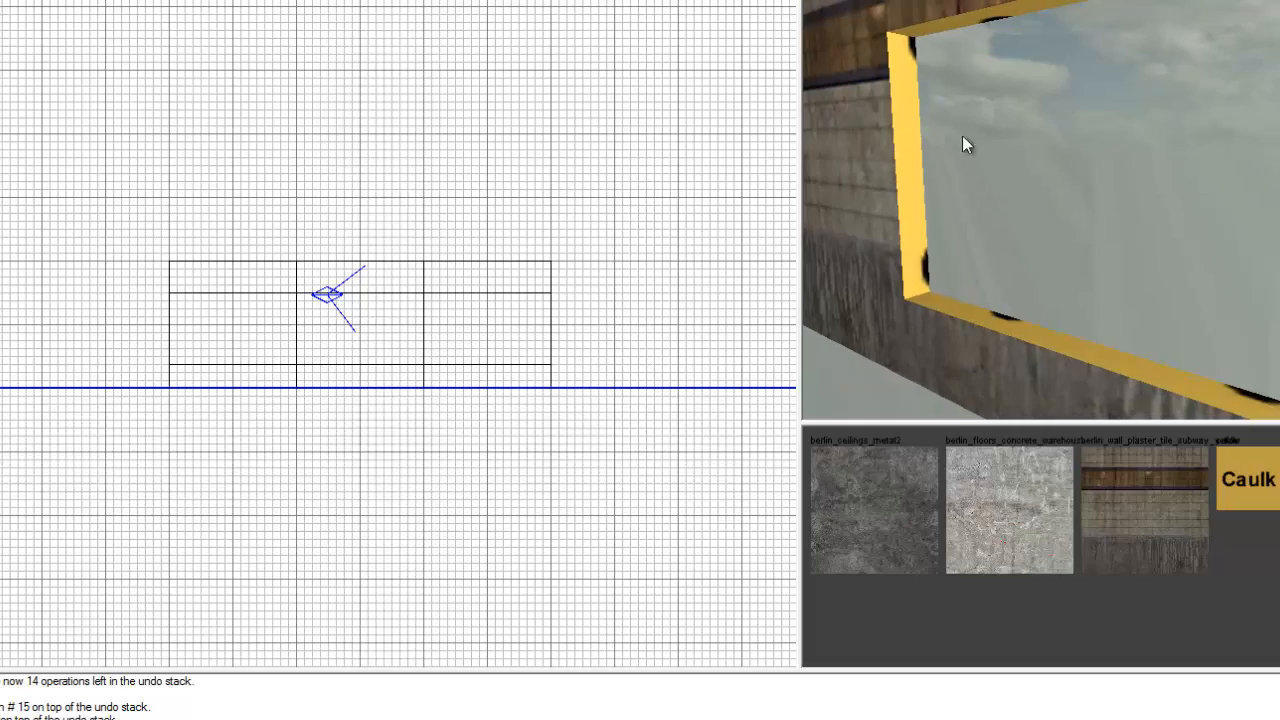
pyautogui.moveTo(1045, 154); pyautogui.dragTo(1040, 140, button='right')
pyautogui.moveTo(1069, 230); pyautogui.dragTo(1071, 229, button='right')
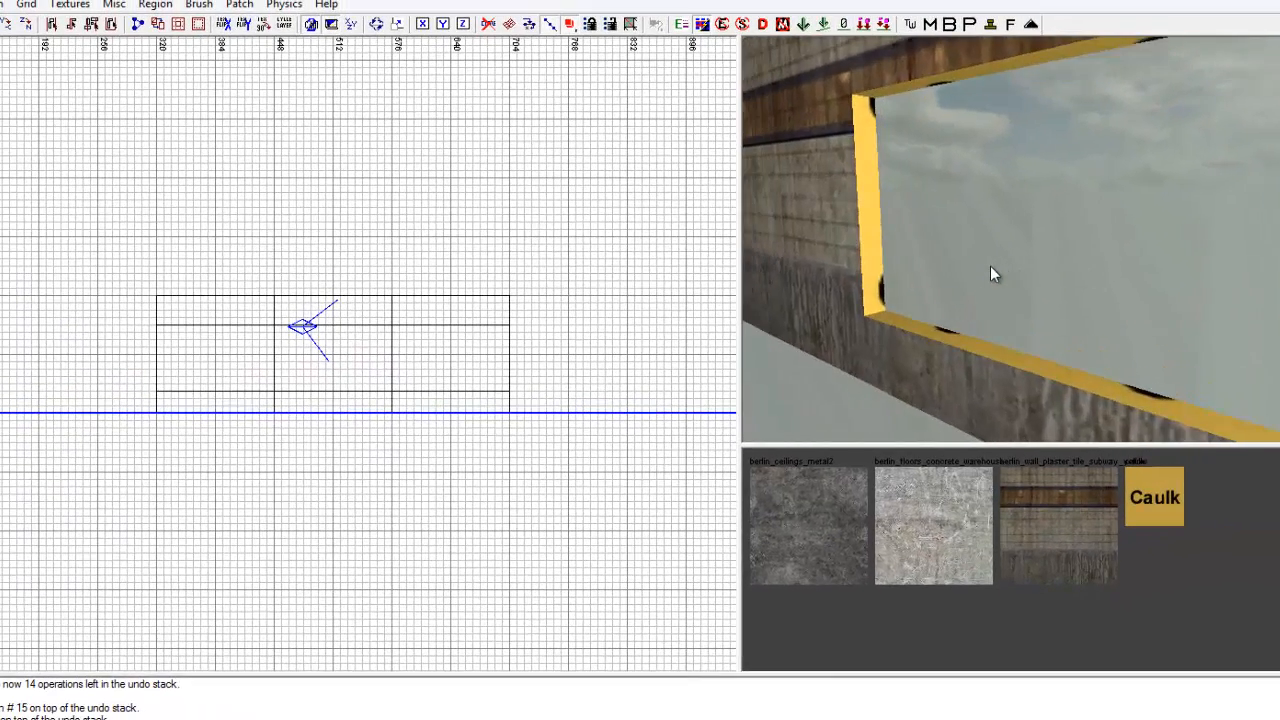
pyautogui.moveTo(990, 266); pyautogui.dragTo(990, 266, button='right')
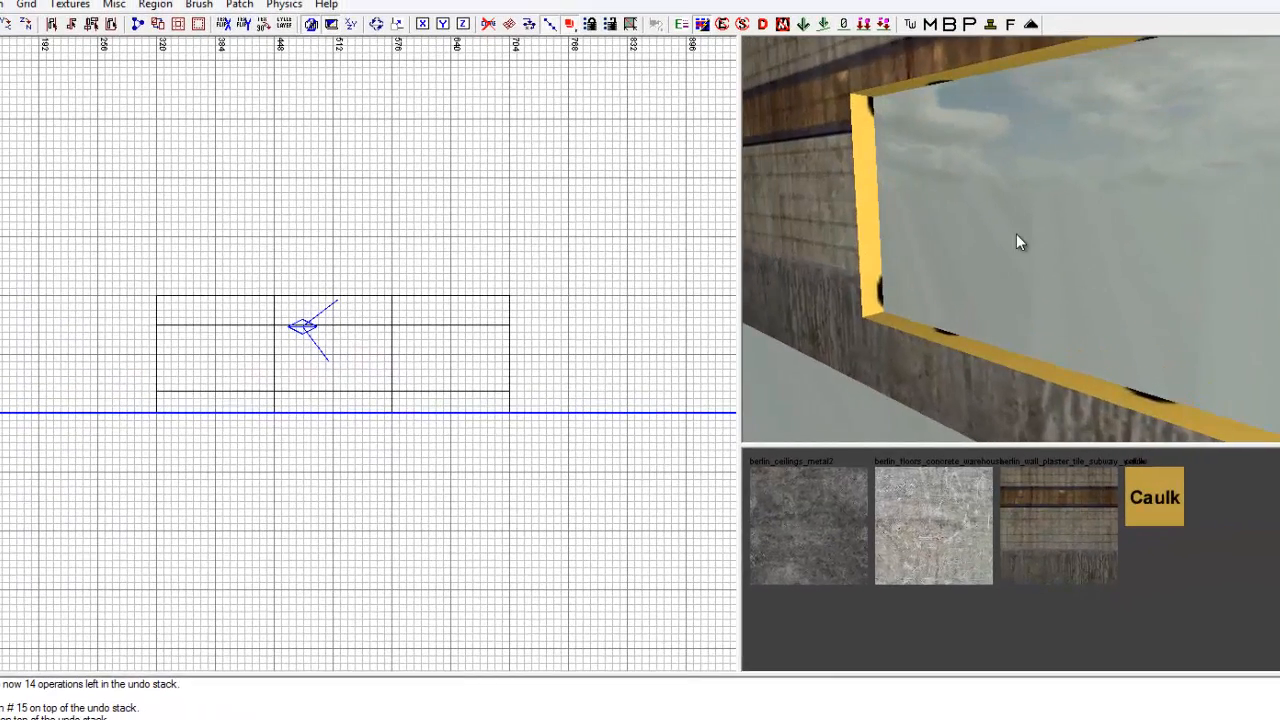
# Apply the berlin_wall_plaster_tile_subway texture to the four caulked inner faces of the window opening.
pyautogui.keyDown('ctrl'); pyautogui.keyDown('shift'); pyautogui.click(947, 76); pyautogui.keyUp('shift'); pyautogui.keyUp('ctrl')
pyautogui.keyDown('ctrl'); pyautogui.keyDown('shift'); pyautogui.click(862, 164); pyautogui.keyUp('shift'); pyautogui.keyUp('ctrl')
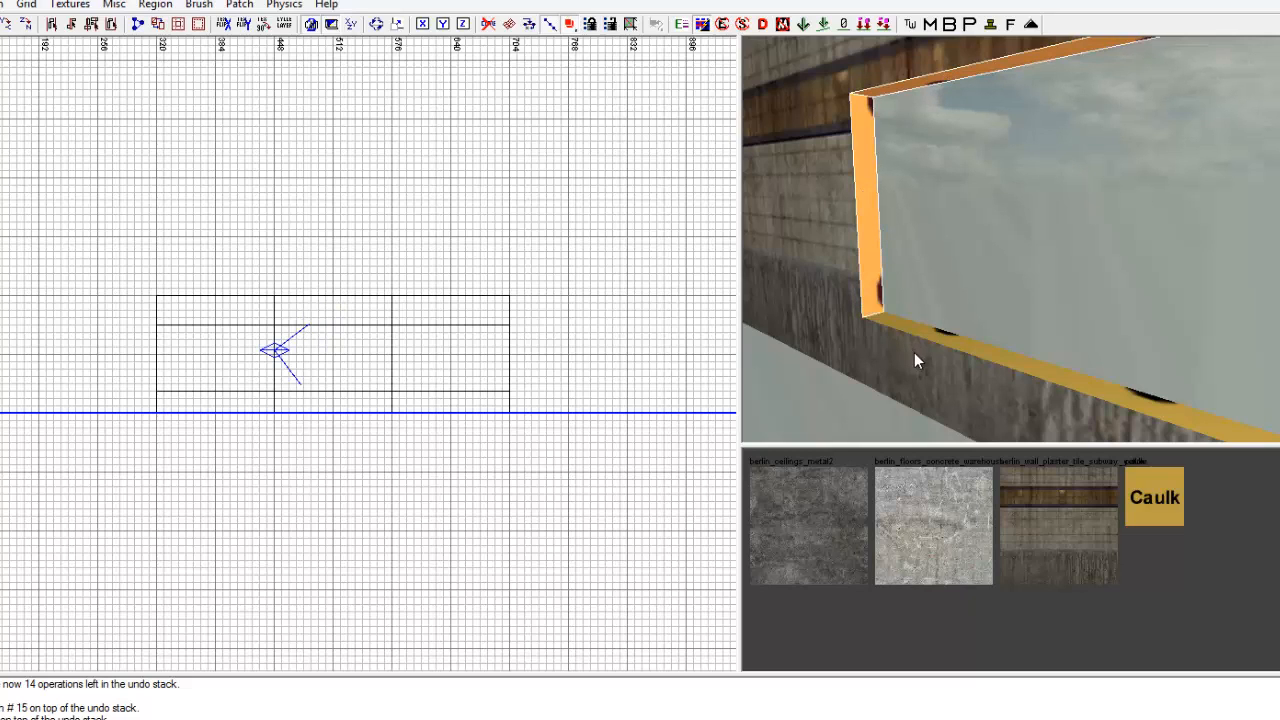
pyautogui.keyDown('ctrl'); pyautogui.keyDown('shift'); pyautogui.click(924, 329); pyautogui.keyUp('shift'); pyautogui.keyUp('ctrl')
pyautogui.moveTo(924, 329); pyautogui.dragTo(924, 331, button='right')
pyautogui.keyDown('ctrl'); pyautogui.keyDown('shift'); pyautogui.click(1141, 267); pyautogui.keyUp('shift'); pyautogui.keyUp('ctrl')
pyautogui.moveTo(1014, 270); pyautogui.dragTo(1017, 269, button='right')
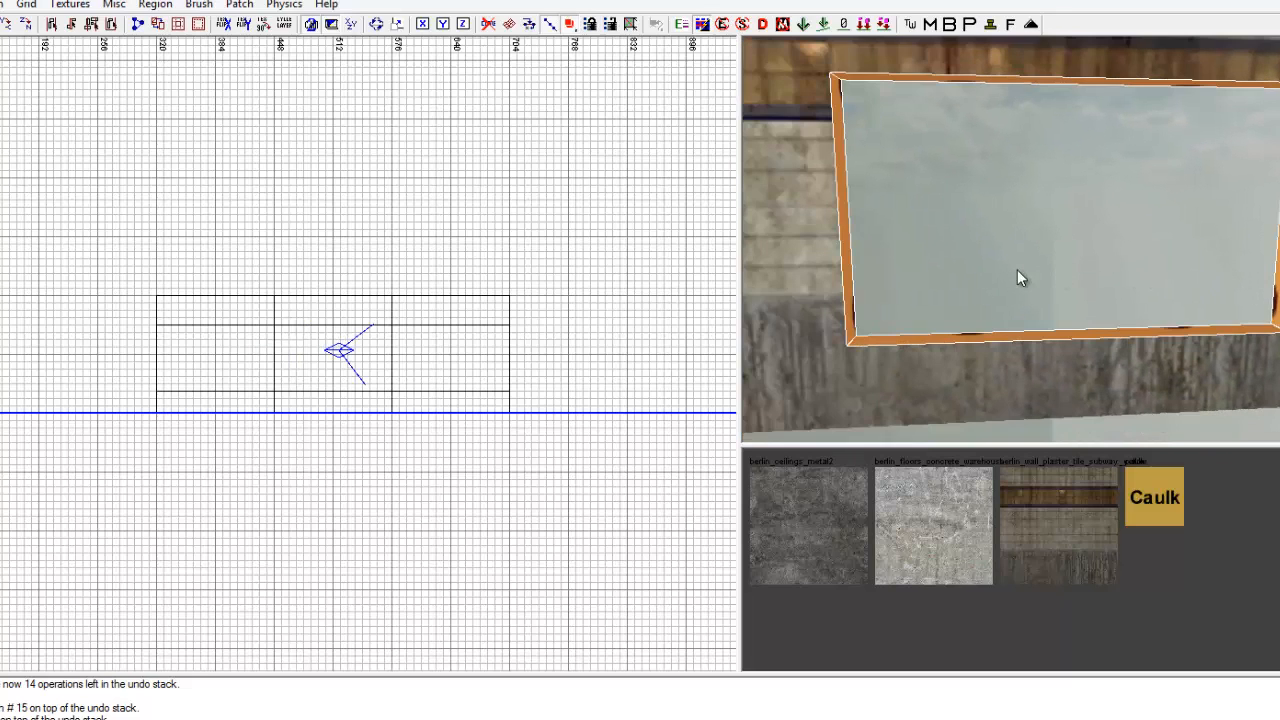
pyautogui.click(1057, 530)
pyautogui.moveTo(1089, 355); pyautogui.dragTo(1093, 354, button='right')
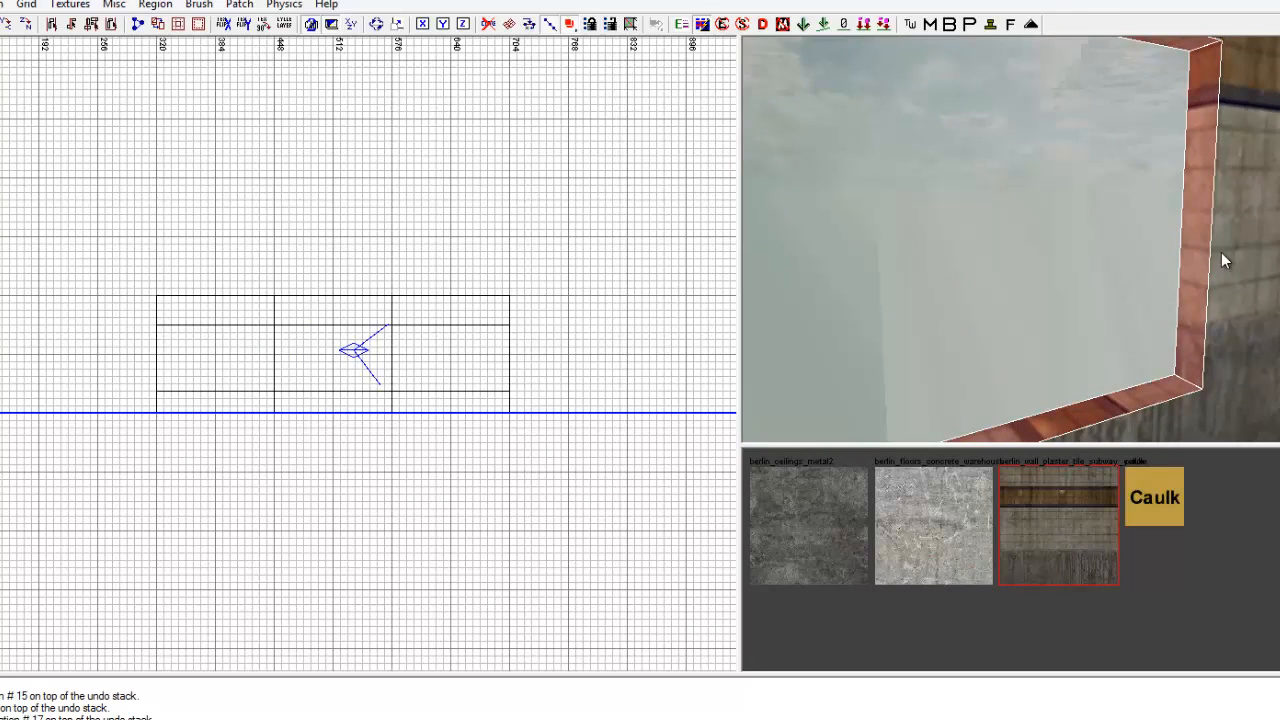
pyautogui.press('Escape')
pyautogui.moveTo(1135, 257); pyautogui.dragTo(1135, 259, button='right')
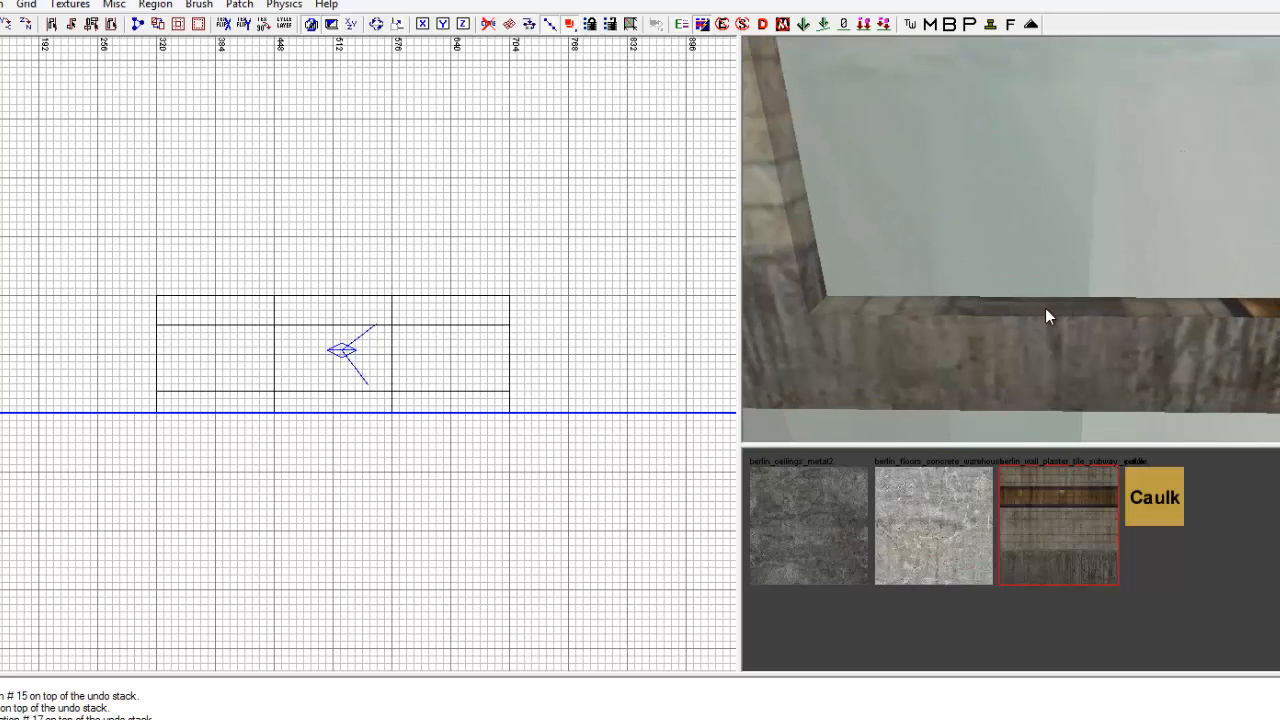
# Retexture the inner faces around the window opening with berlin_ceilings_metal2.
pyautogui.moveTo(1045, 308); pyautogui.dragTo(1106, 331, button='right')
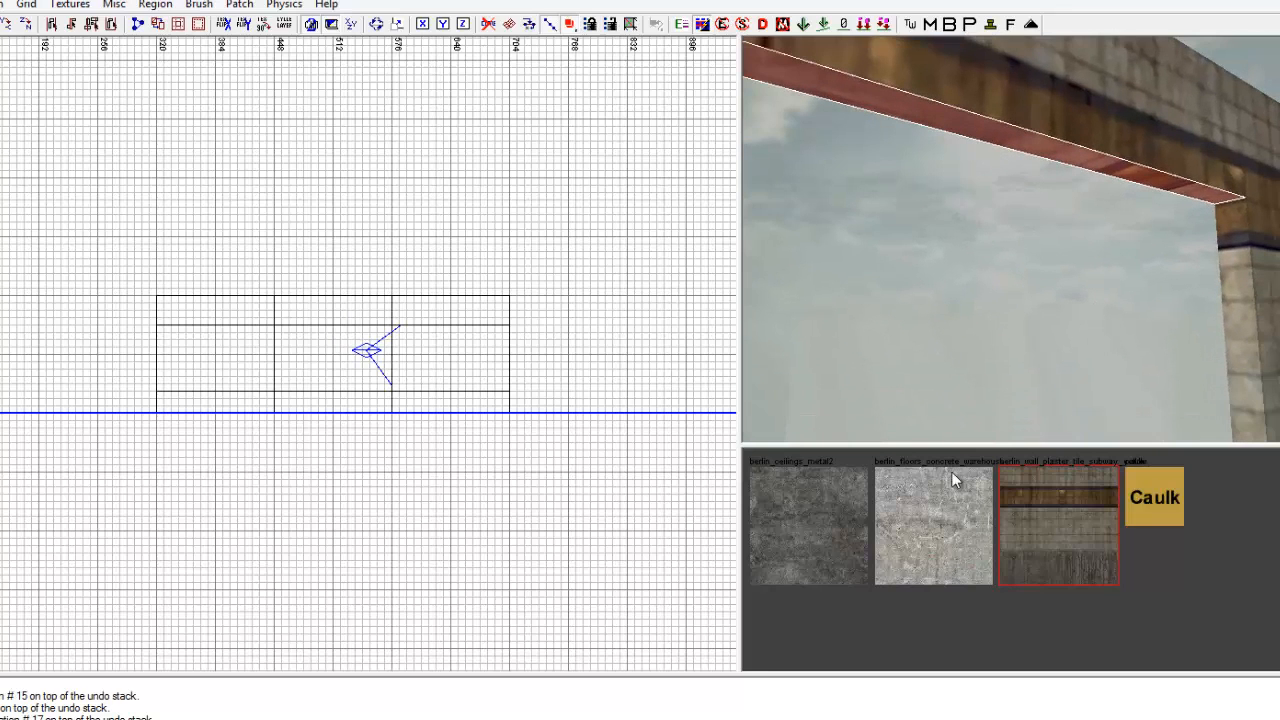
pyautogui.click(831, 514)
pyautogui.moveTo(1119, 210); pyautogui.dragTo(1124, 229, button='right')
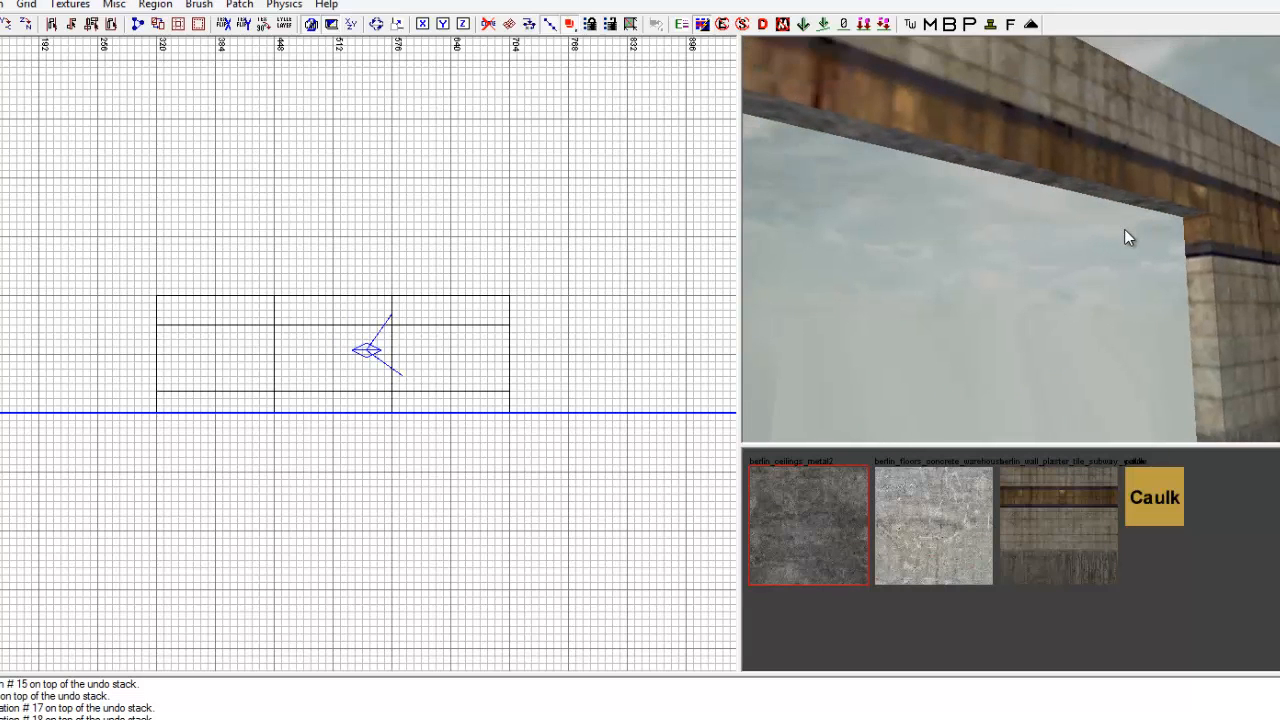
pyautogui.keyDown('ctrl'); pyautogui.keyDown('shift'); pyautogui.click(1203, 276); pyautogui.keyUp('shift'); pyautogui.keyUp('ctrl')
pyautogui.moveTo(1183, 276); pyautogui.dragTo(1175, 256, button='right')
pyautogui.keyDown('ctrl'); pyautogui.keyDown('shift'); pyautogui.click(1058, 306); pyautogui.keyUp('shift'); pyautogui.keyUp('ctrl')
pyautogui.click(826, 515)
pyautogui.press('Escape')
# Try to bring back the hidden room geometry by inverting the selection and deselecting some of the wall pieces.
pyautogui.hotkey('ctrl', 'Tab')
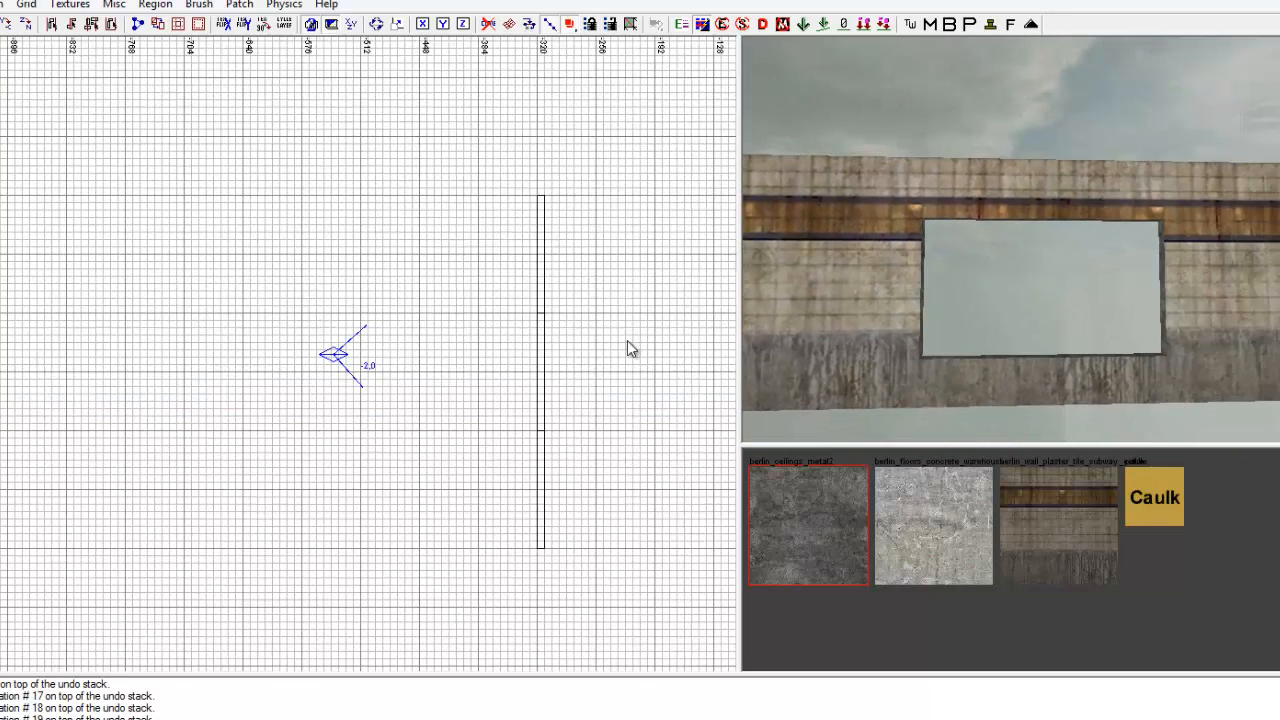
pyautogui.hotkey('ctrl', 'Tab')
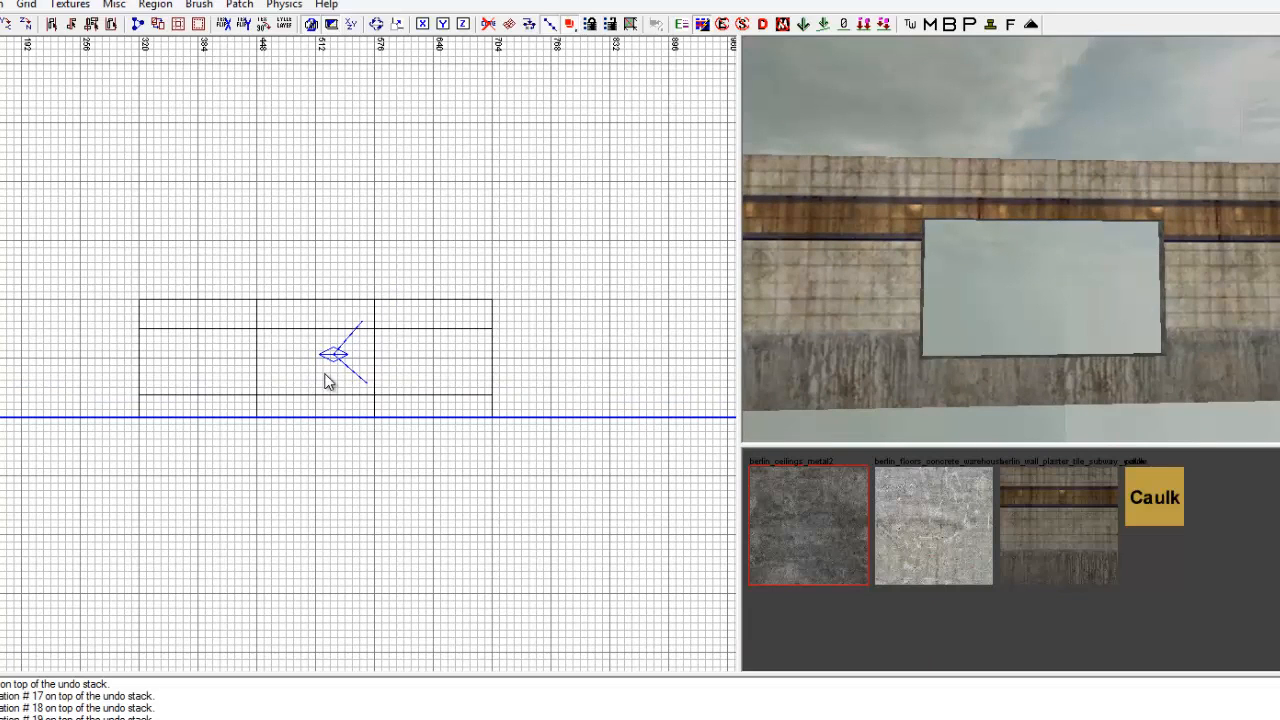
pyautogui.hotkey('ctrl', 'Tab')
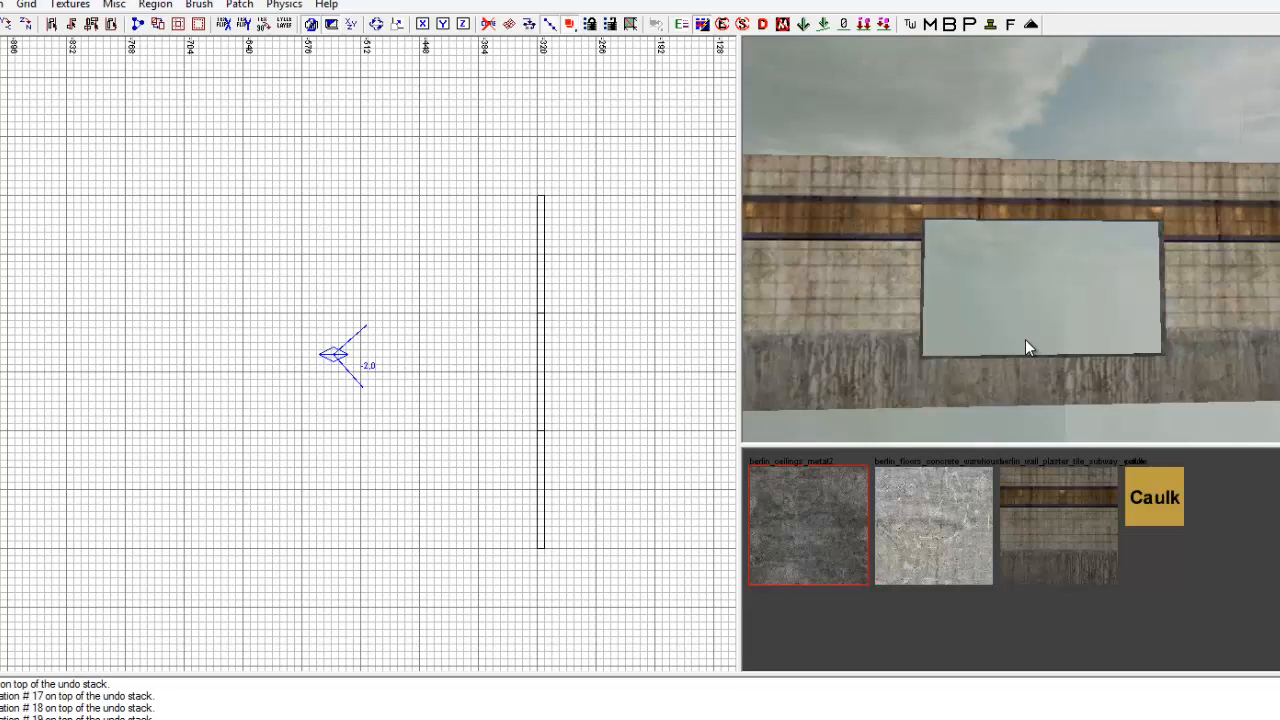
pyautogui.press('i')
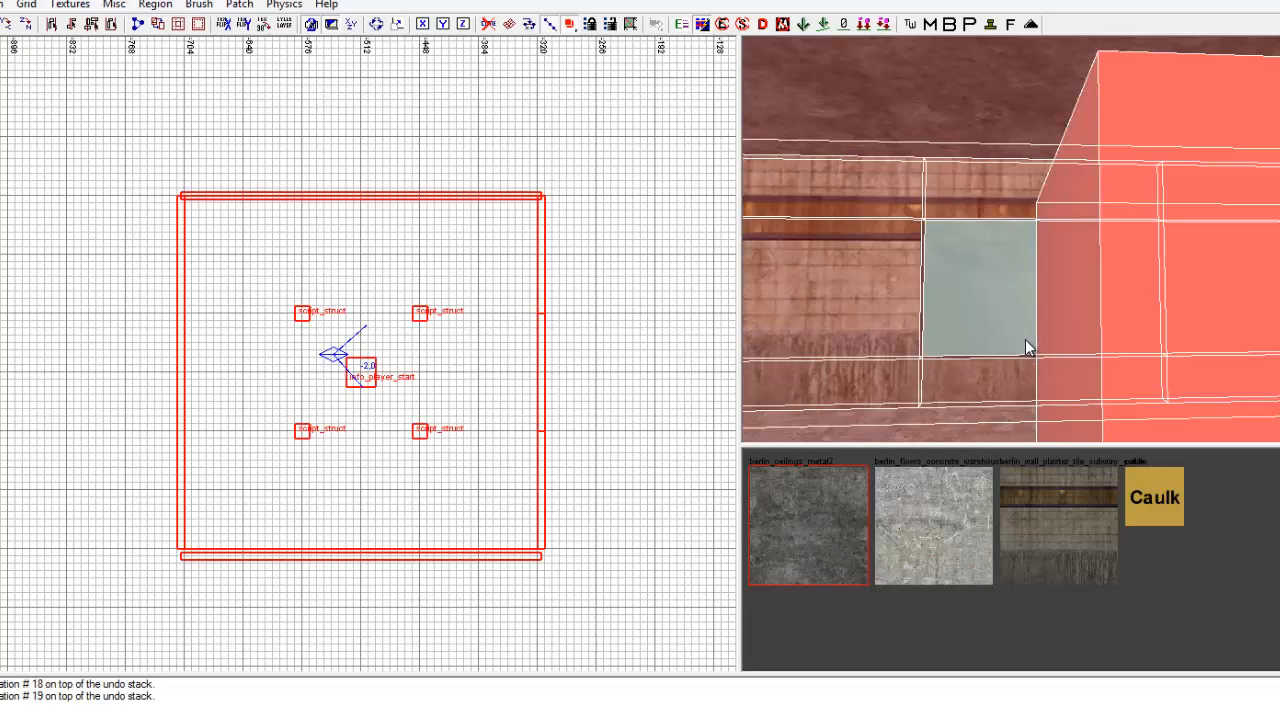
pyautogui.moveTo(956, 314)
pyautogui.mouseDown(button='right')
pyautogui.moveTo(941, 312)
pyautogui.moveTo(940, 231)
pyautogui.mouseUp(button='right')
pyautogui.keyDown('shift'); pyautogui.click(986, 189); pyautogui.keyUp('shift')
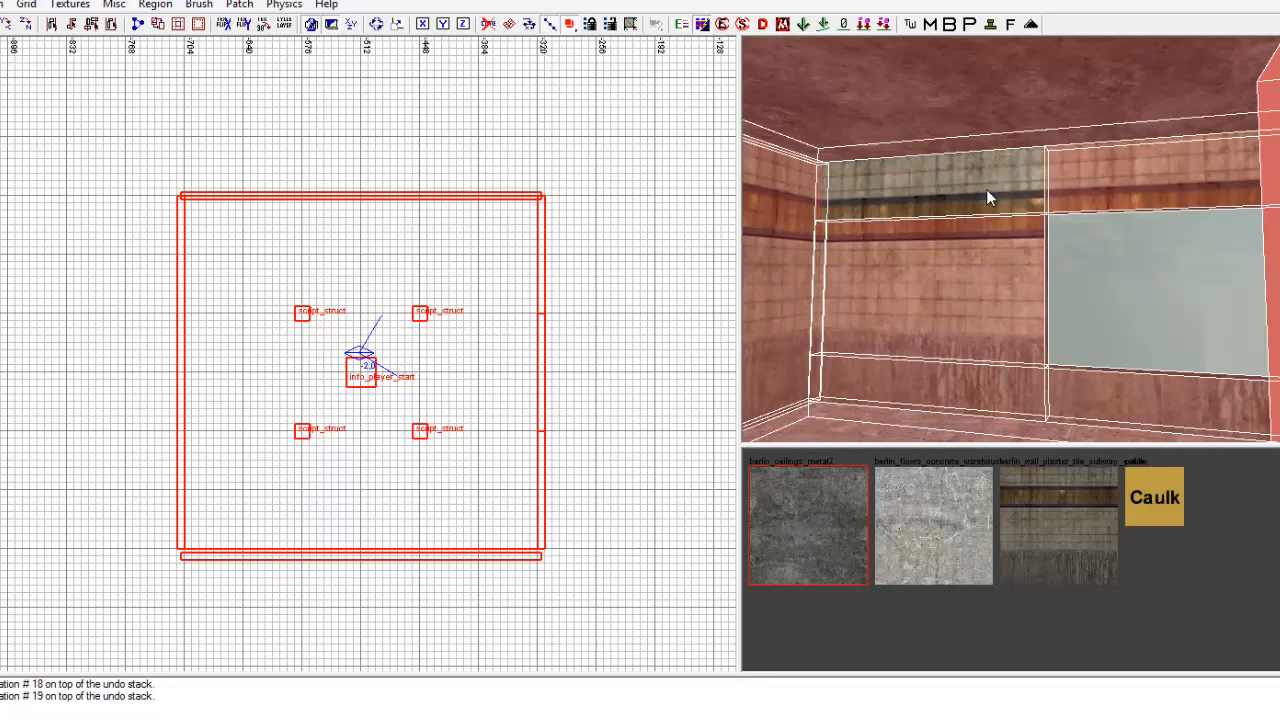
pyautogui.keyDown('shift'); pyautogui.click(1090, 172); pyautogui.keyUp('shift')
pyautogui.keyDown('shift'); pyautogui.click(1031, 227); pyautogui.keyUp('shift')
pyautogui.press('h')
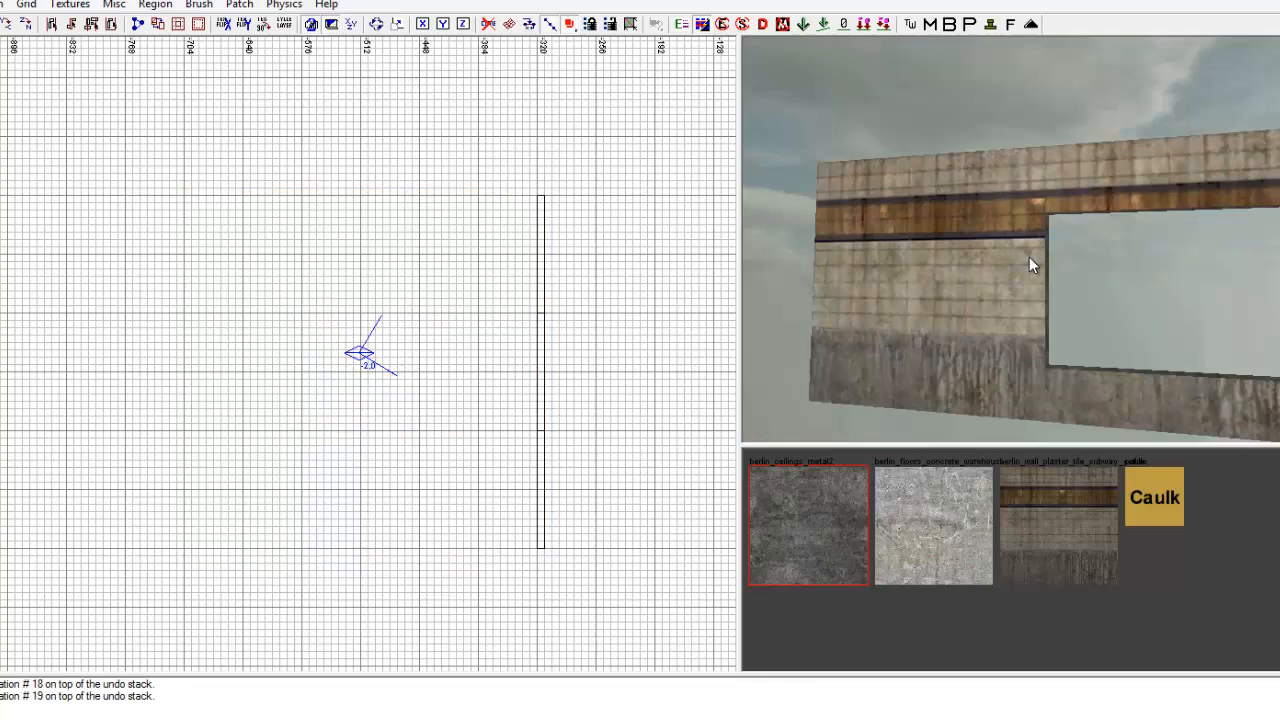
# Invert the selection, deselect the remaining wall pieces around the window, and show all hidden room geometry and entities again.
pyautogui.press('i')
pyautogui.keyDown('shift'); pyautogui.click(1013, 180); pyautogui.keyUp('shift')
pyautogui.keyDown('shift'); pyautogui.click(1022, 232); pyautogui.keyUp('shift')
pyautogui.keyDown('shift'); pyautogui.click(1080, 185); pyautogui.keyUp('shift')
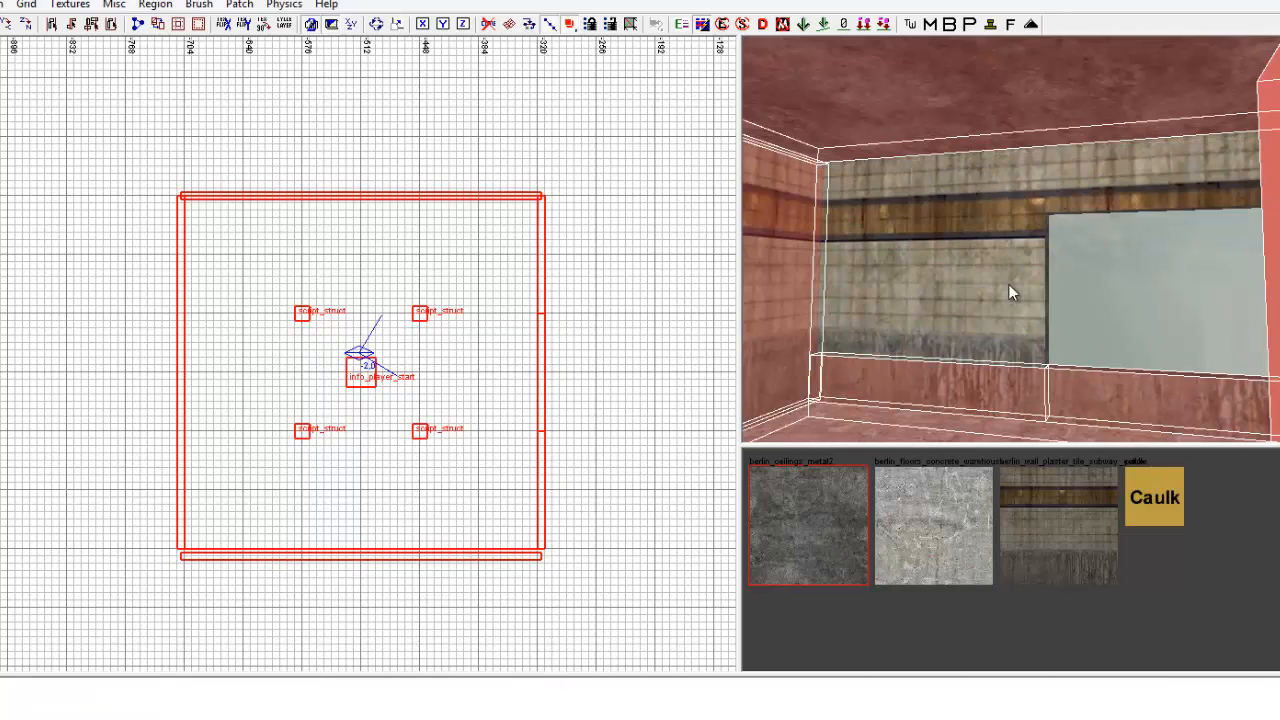
pyautogui.keyDown('shift'); pyautogui.click(972, 387); pyautogui.keyUp('shift')
pyautogui.keyDown('shift'); pyautogui.click(1068, 385); pyautogui.keyUp('shift')
pyautogui.moveTo(1068, 385)
pyautogui.mouseDown(button='right')
pyautogui.moveTo(1114, 280)
pyautogui.moveTo(1071, 275)
pyautogui.mouseUp(button='right')
pyautogui.keyDown('shift'); pyautogui.click(1122, 182); pyautogui.keyUp('shift')
pyautogui.keyDown('shift'); pyautogui.click(1130, 280); pyautogui.keyUp('shift')
pyautogui.keyDown('shift'); pyautogui.click(1140, 414); pyautogui.keyUp('shift')
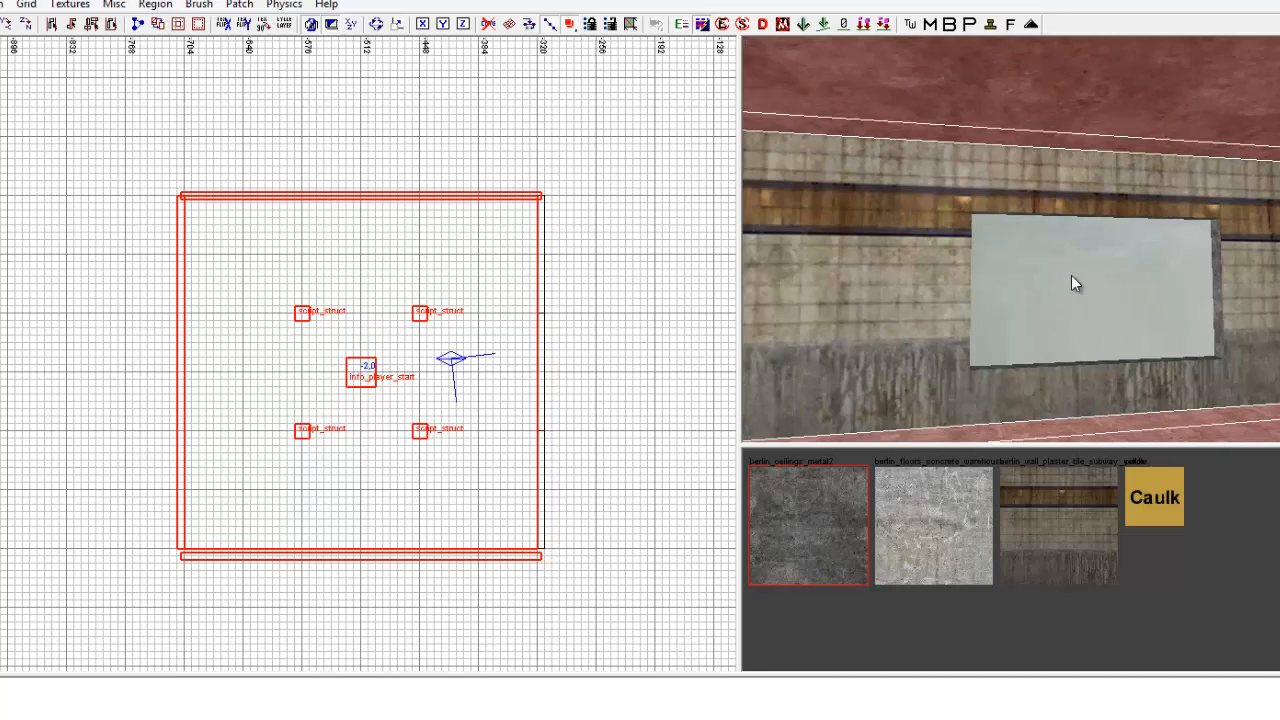
pyautogui.press('h')
pyautogui.hotkey('shift', 'h')
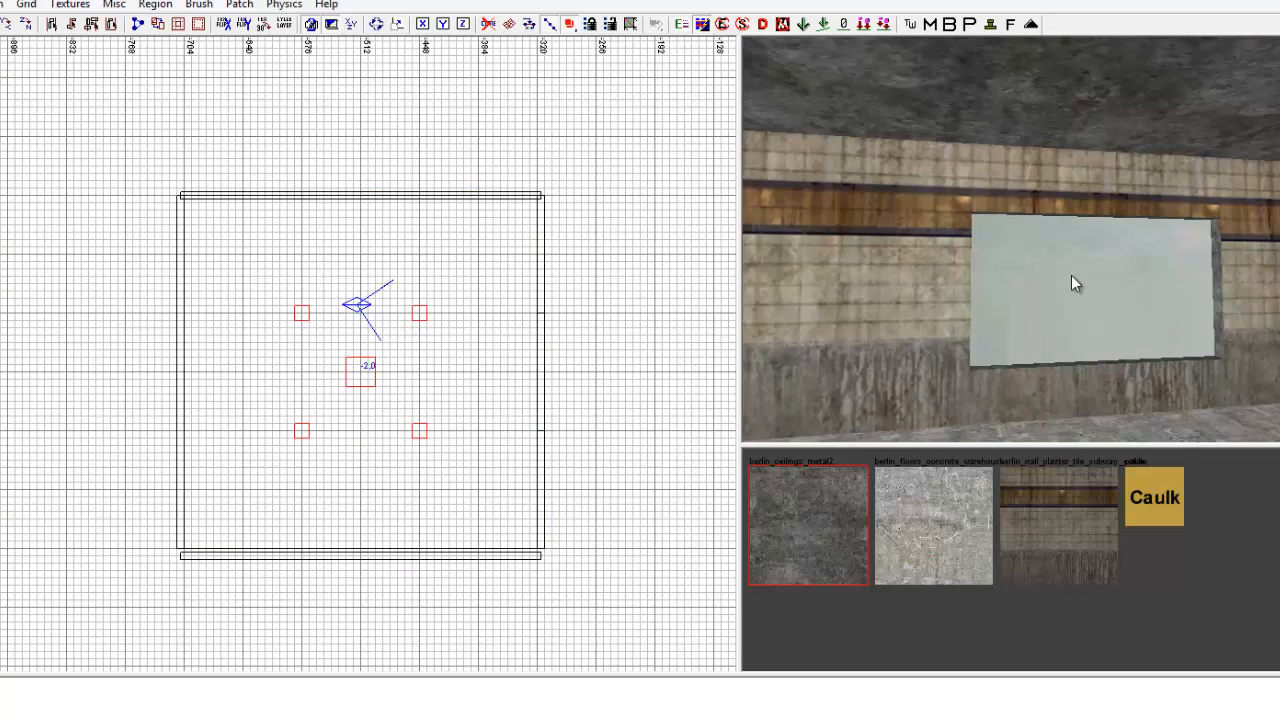
pyautogui.moveTo(1071, 275); pyautogui.dragTo(1071, 276, button='right')
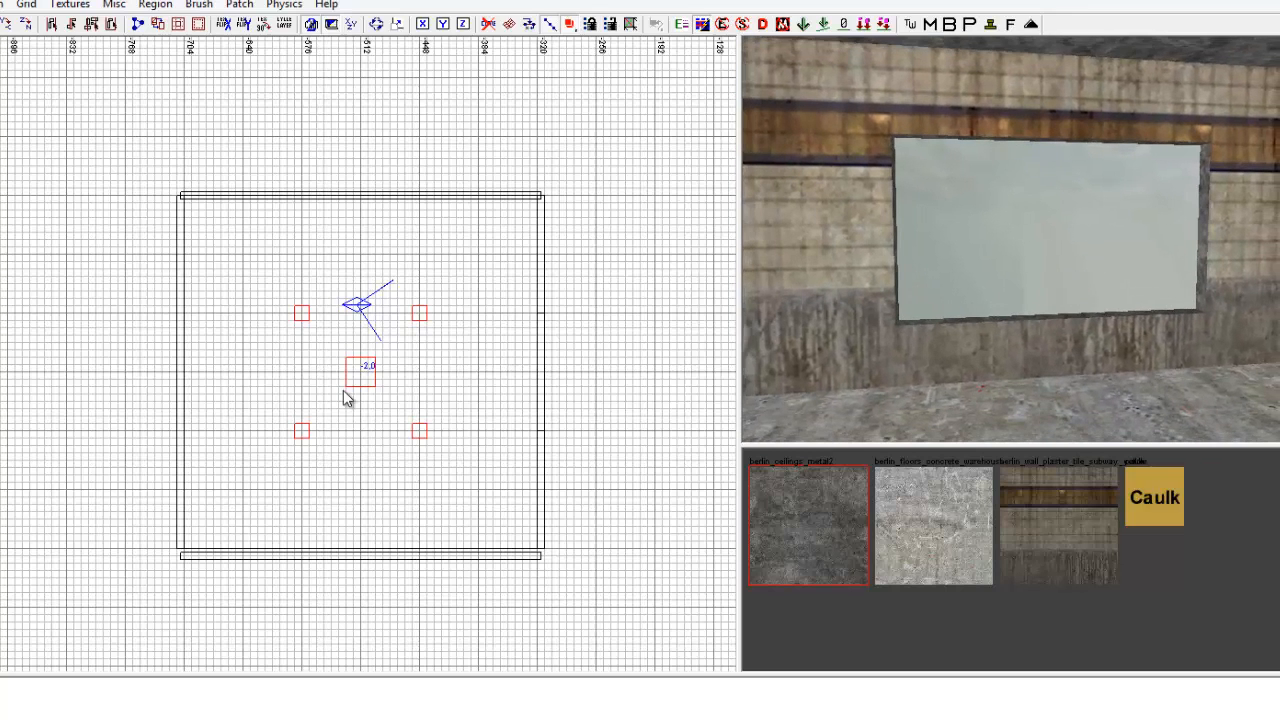
# Insert a misc_prefab in the middle of the room using Window barricade from the v1.1 folder of Sniperbolt's Tutorial Prefabs.
pyautogui.rightClick(366, 374)
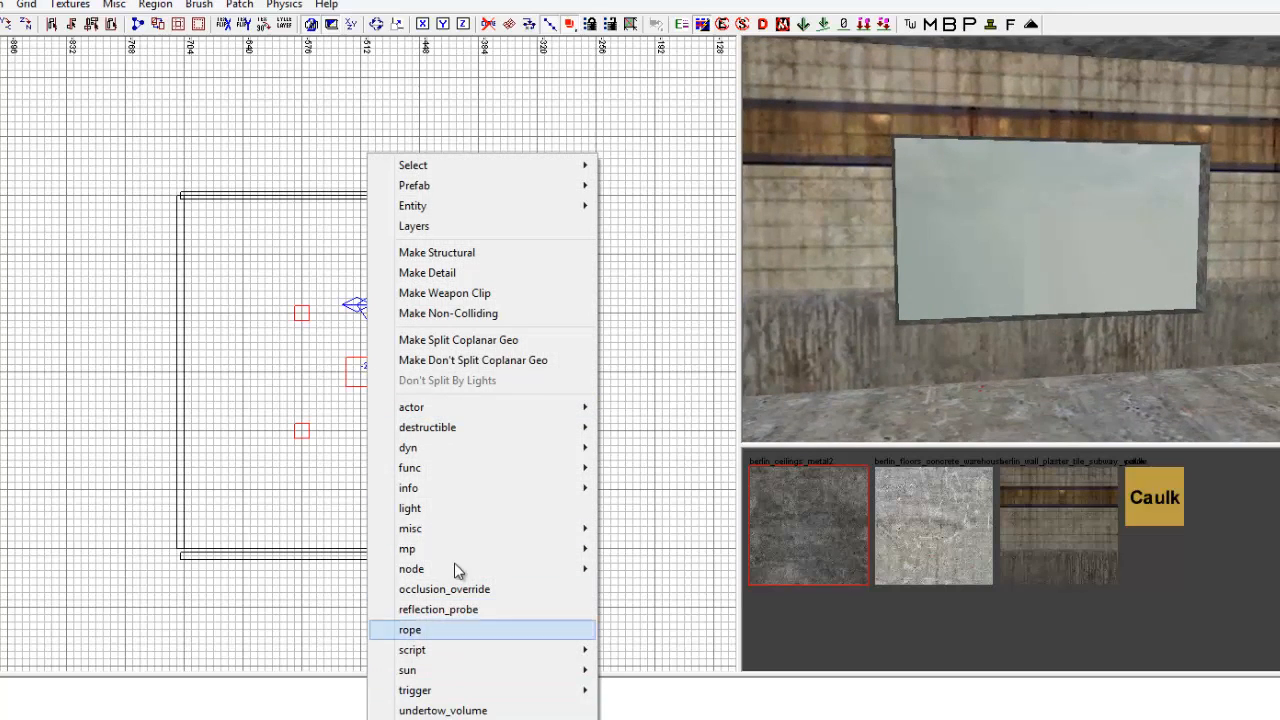
pyautogui.moveTo(422, 533)
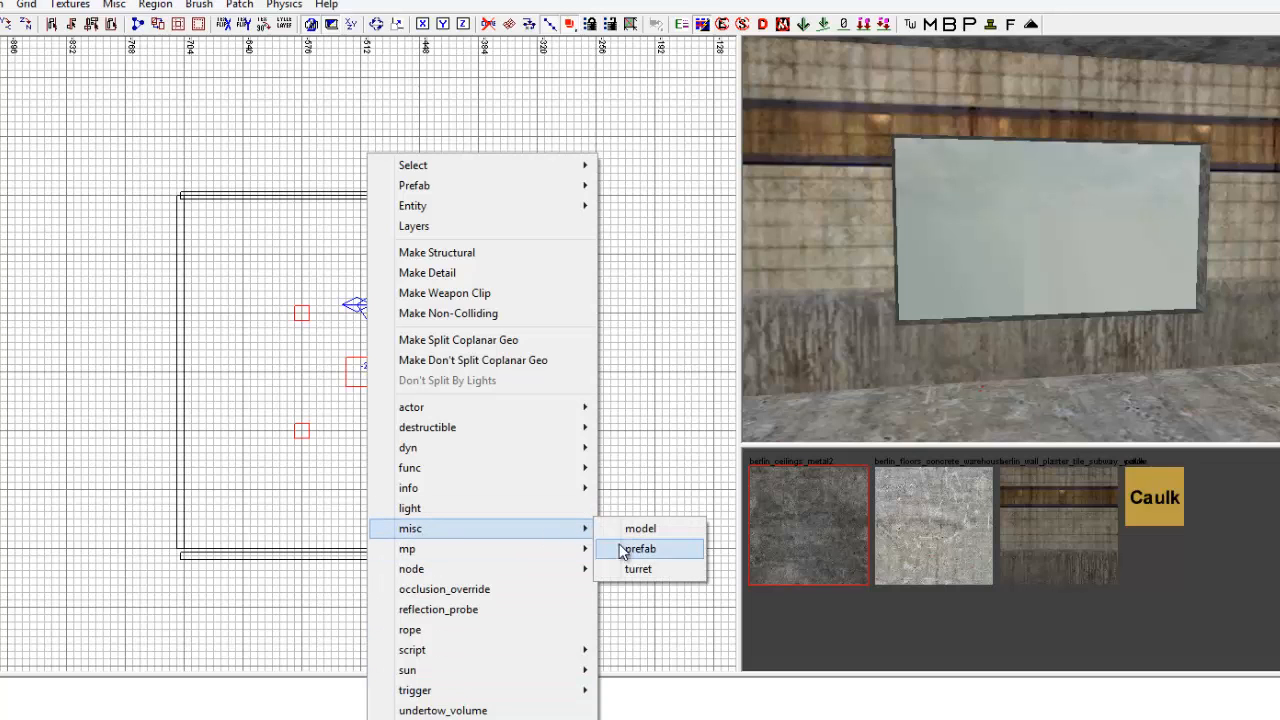
pyautogui.click(622, 551)
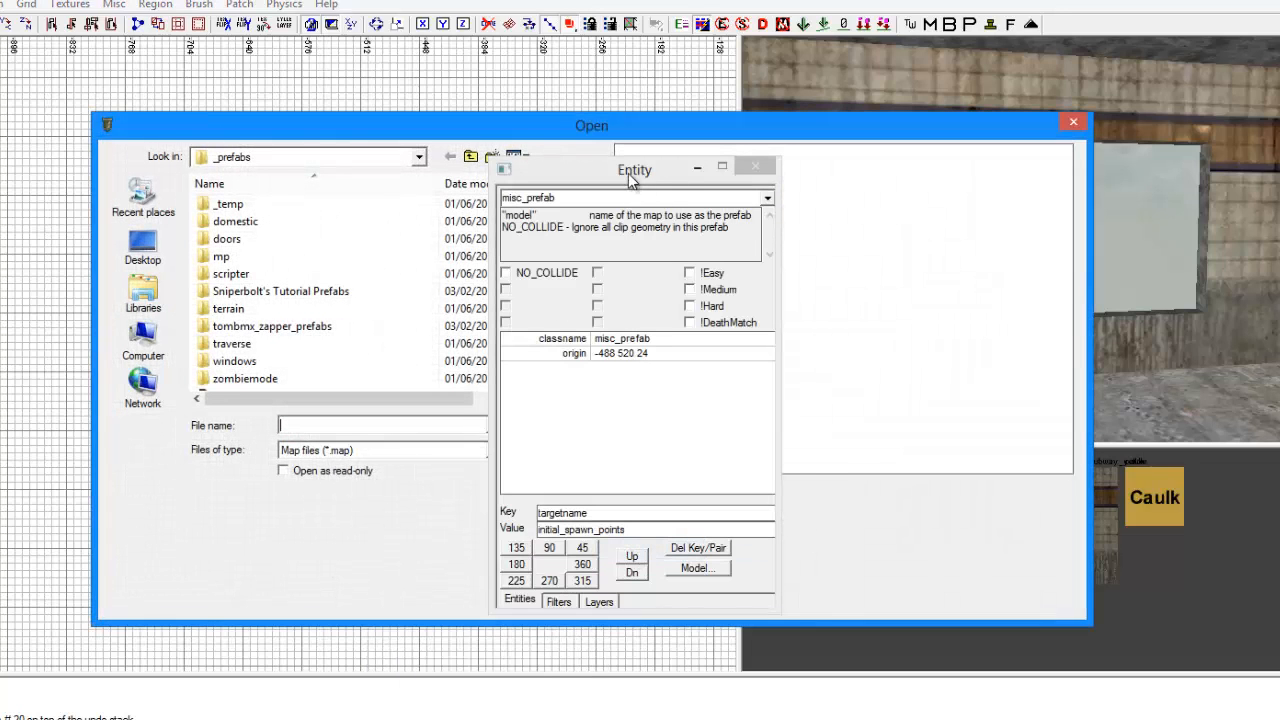
pyautogui.moveTo(628, 173); pyautogui.dragTo(643, 178)
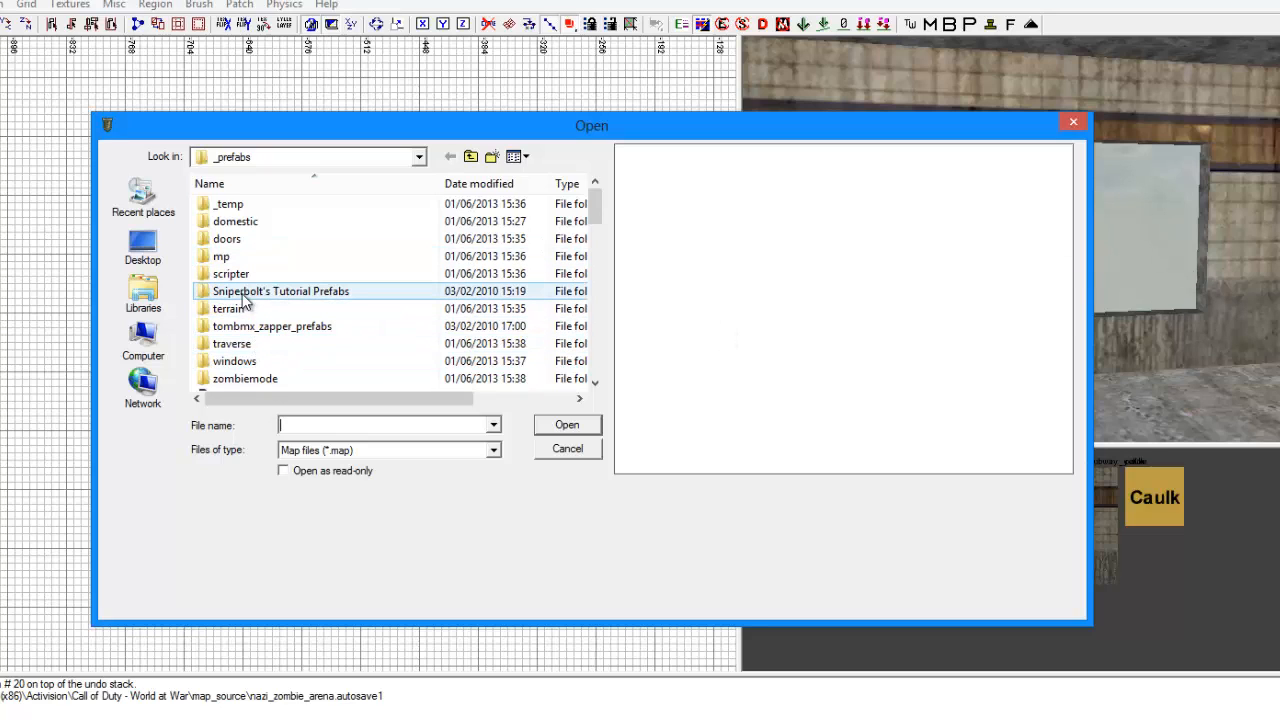
pyautogui.click(420, 158)
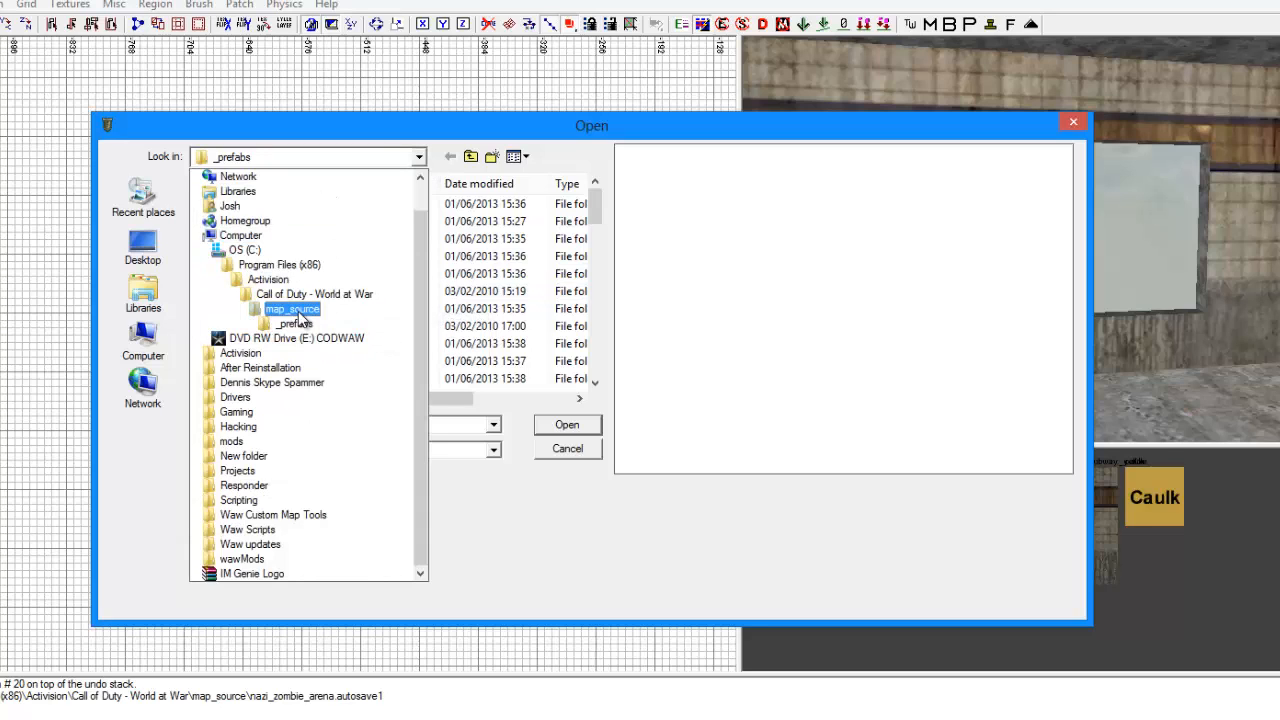
pyautogui.click(420, 157)
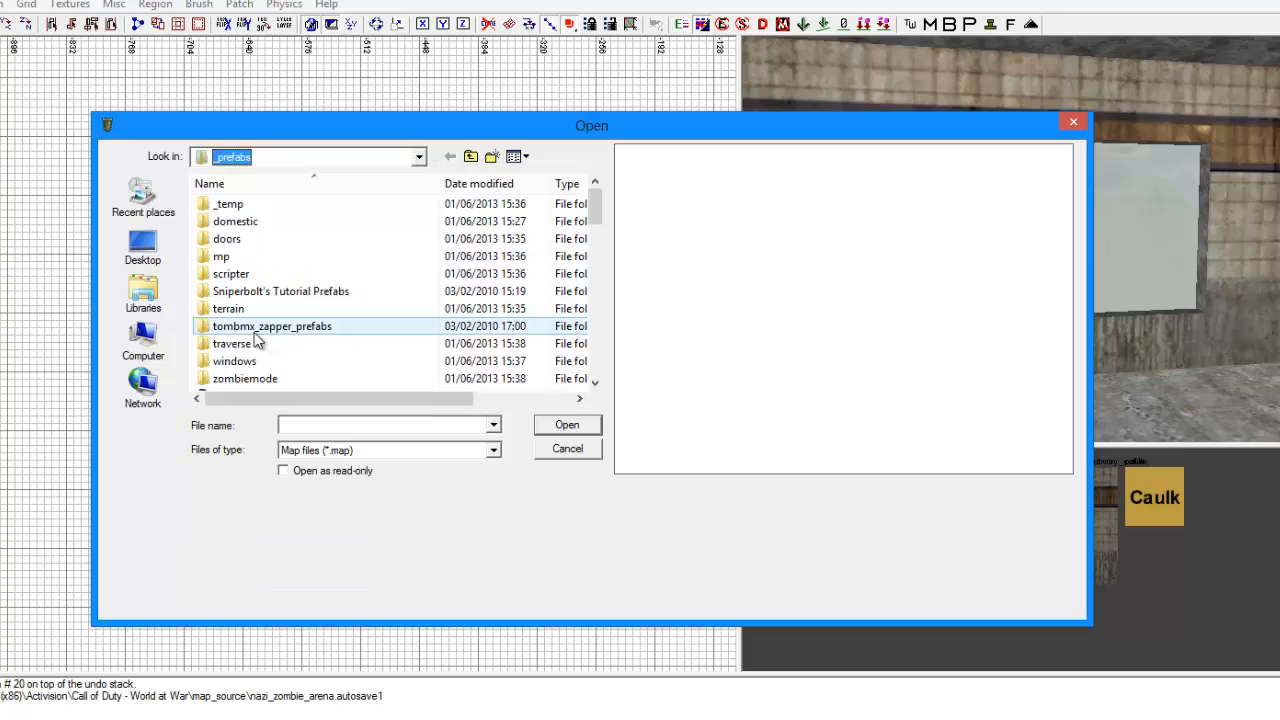
pyautogui.doubleClick(346, 296)
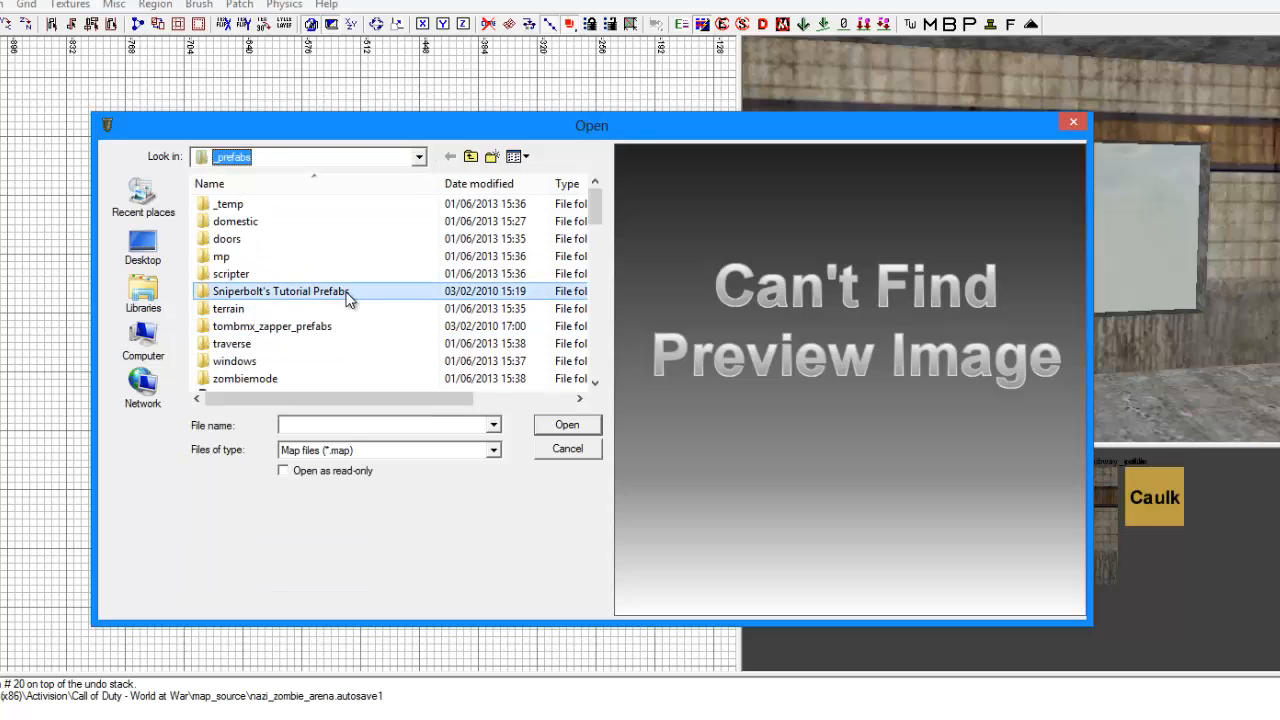
pyautogui.doubleClick(283, 215)
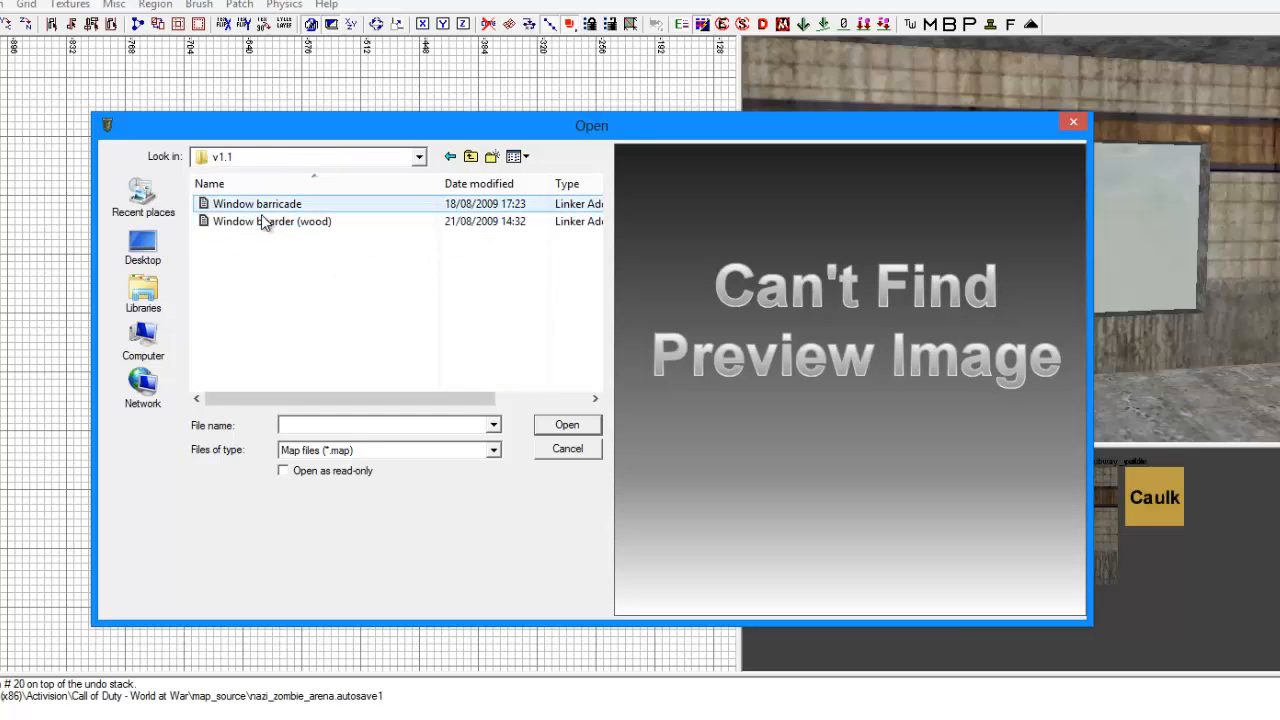
pyautogui.doubleClick(262, 204)
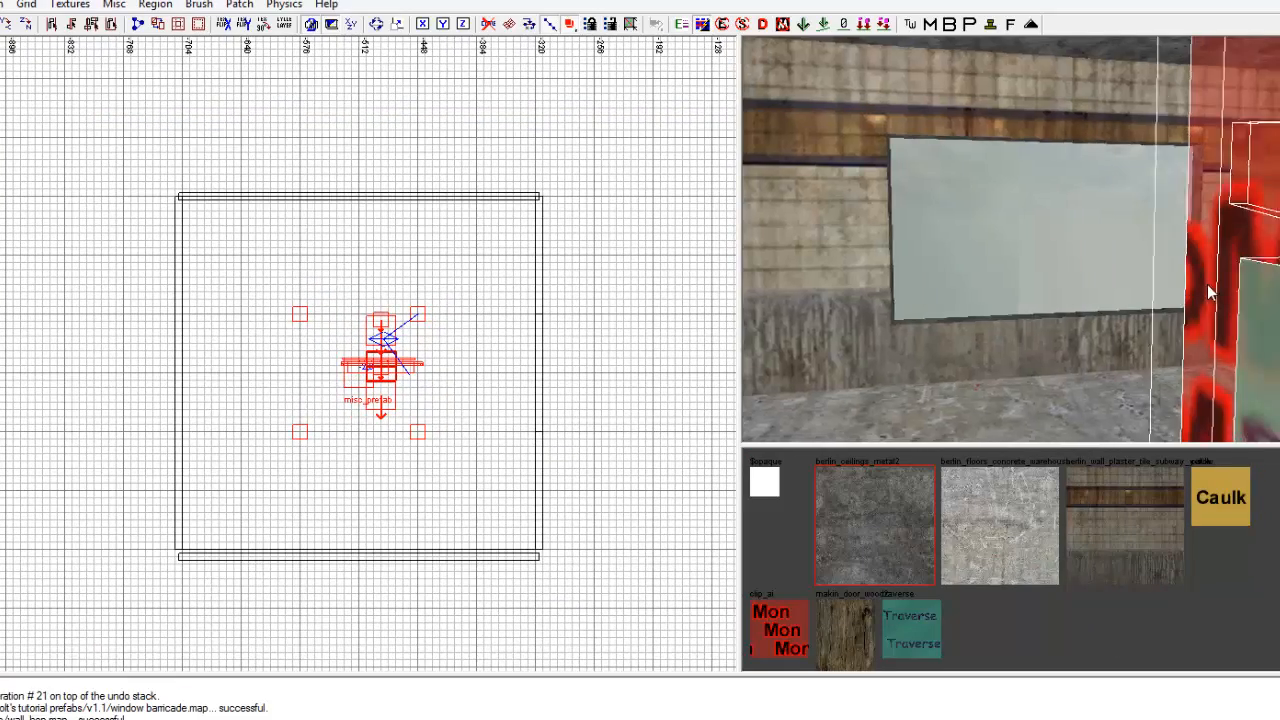
# Move the window barricade prefab from the room's centre to the wall with the window opening.
pyautogui.moveTo(1207, 284); pyautogui.dragTo(1200, 280, button='right')
pyautogui.moveTo(389, 378); pyautogui.dragTo(543, 388)
pyautogui.moveTo(1031, 379); pyautogui.dragTo(1026, 383, button='right')
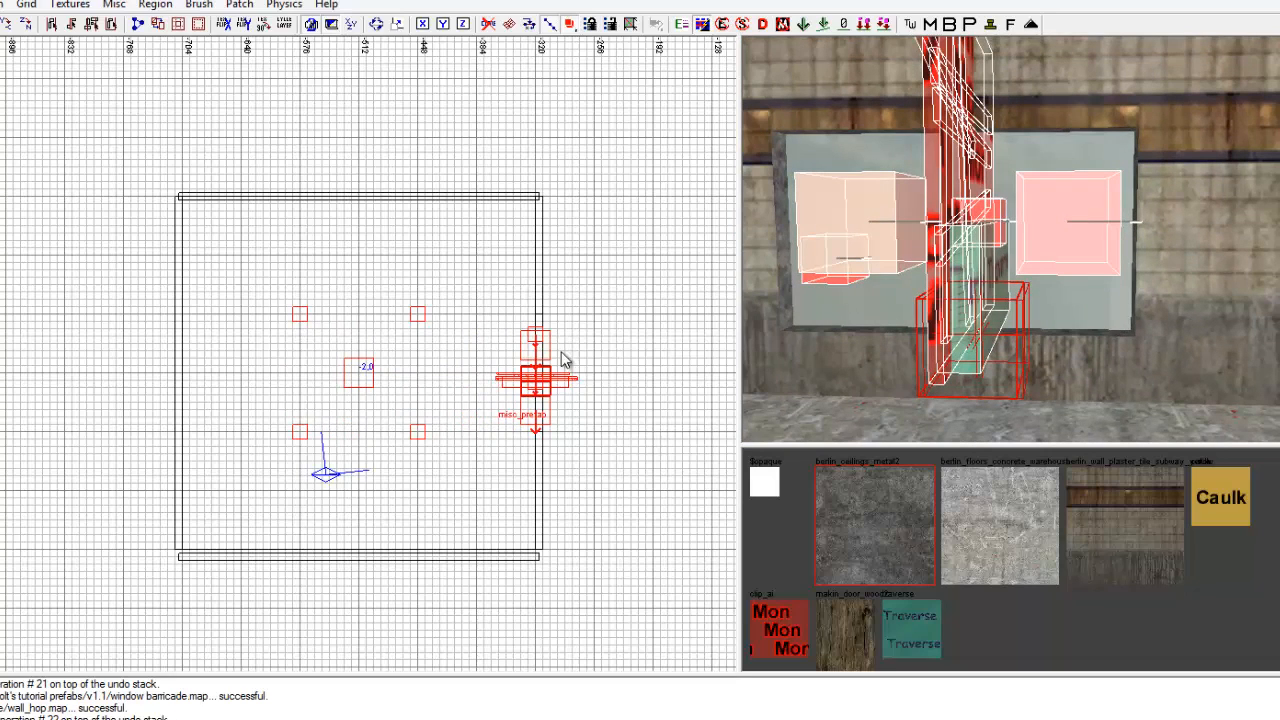
# Rotate the barricade prefab 90 degrees so its boards run along the wall and its arrow points inward, and align it with the opening.
pyautogui.press('r')
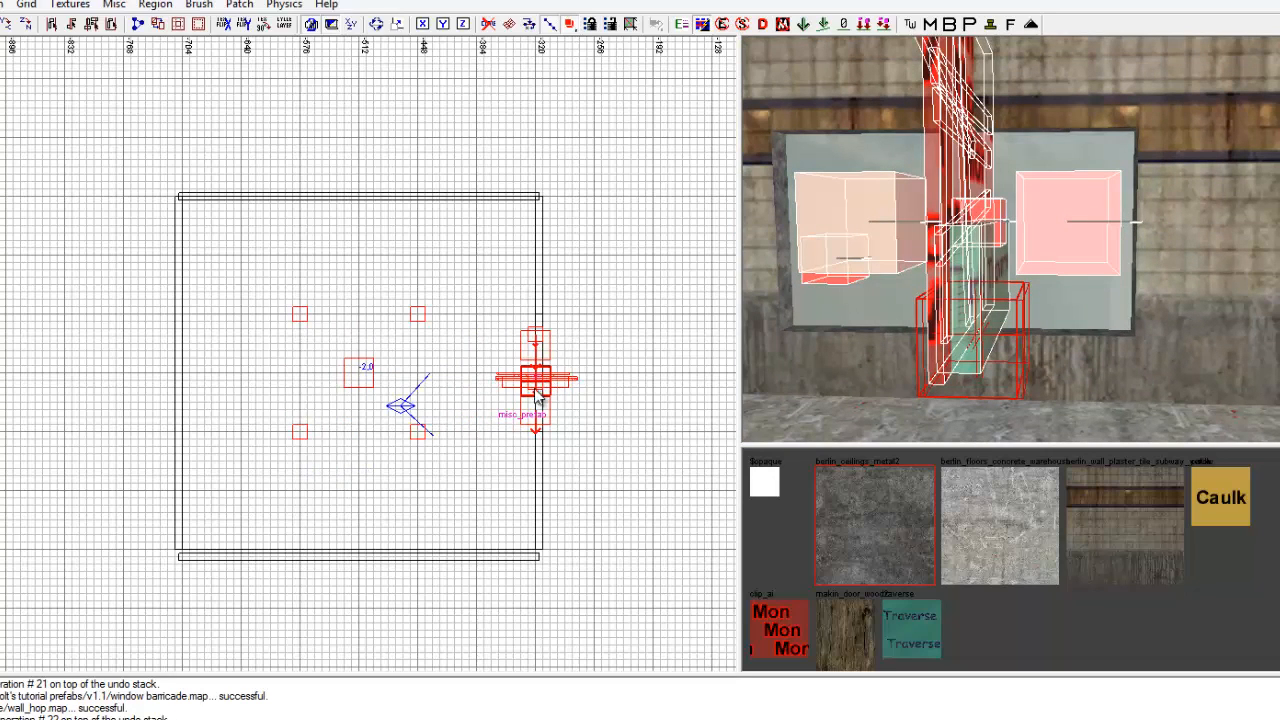
pyautogui.moveTo(568, 281)
pyautogui.mouseDown()
pyautogui.moveTo(588, 318)
pyautogui.moveTo(583, 297)
pyautogui.mouseUp()
pyautogui.press('r')
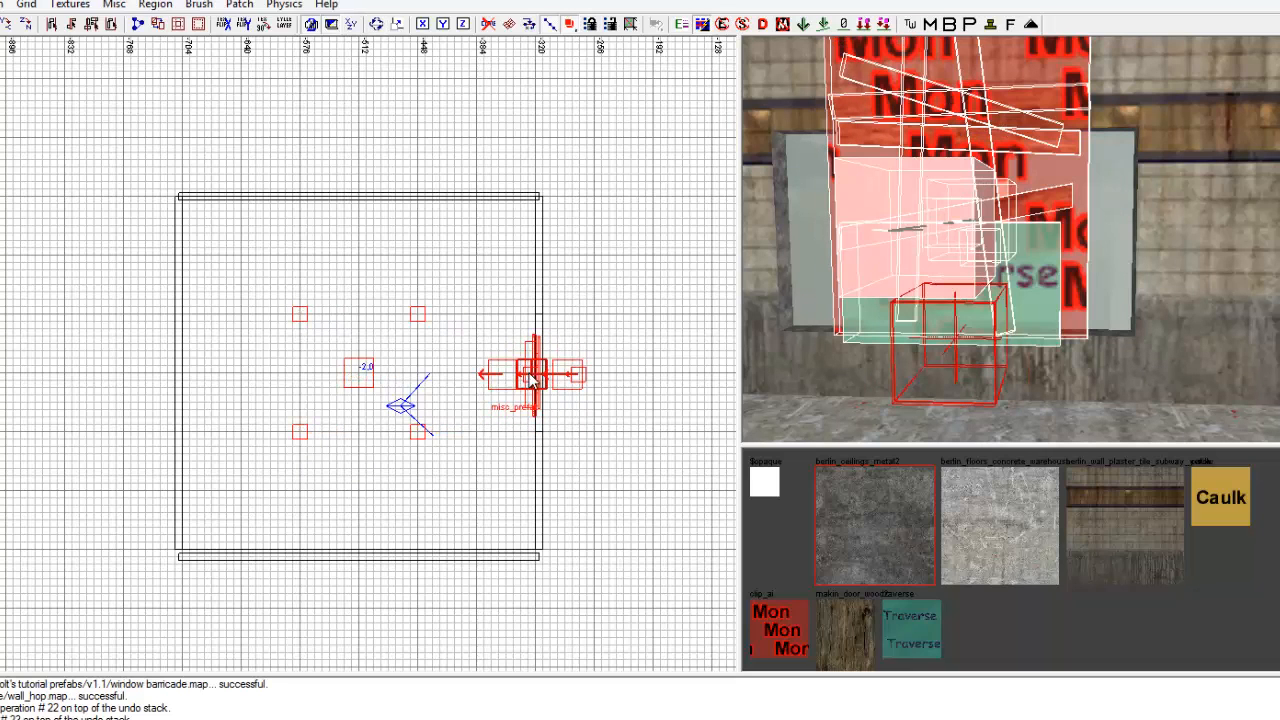
pyautogui.click(538, 379)
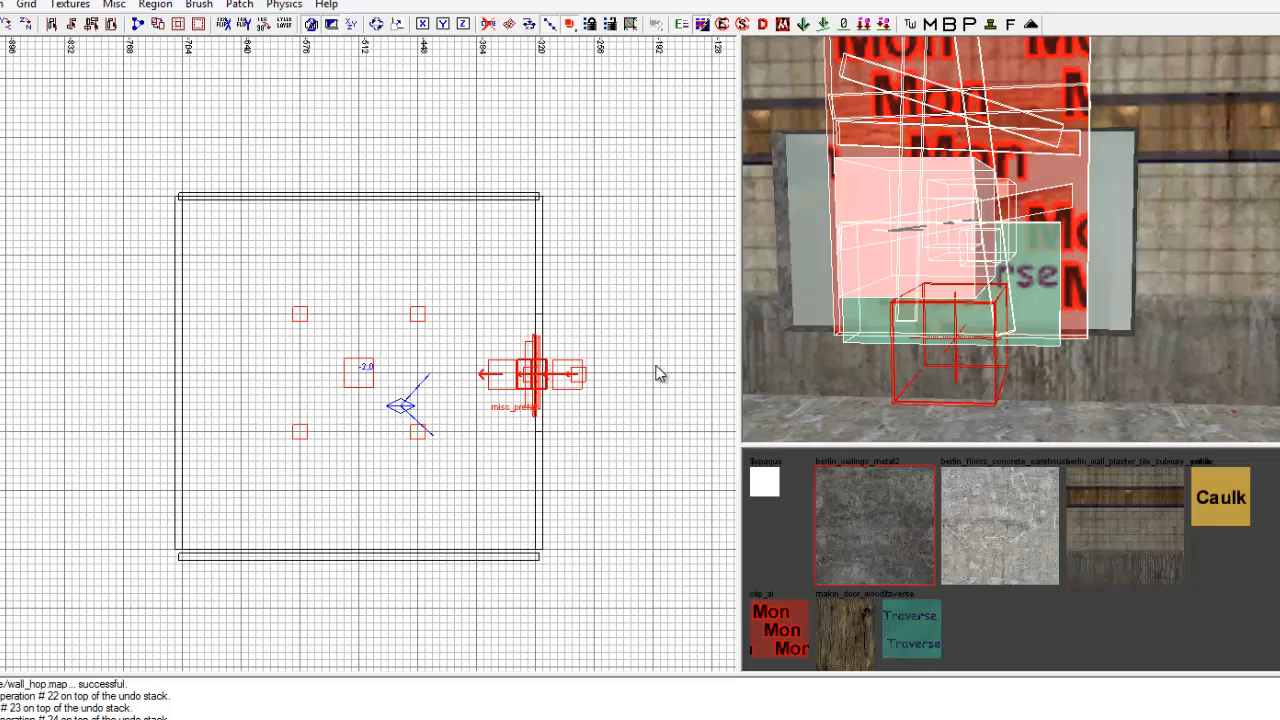
pyautogui.moveTo(549, 375); pyautogui.dragTo(559, 377)
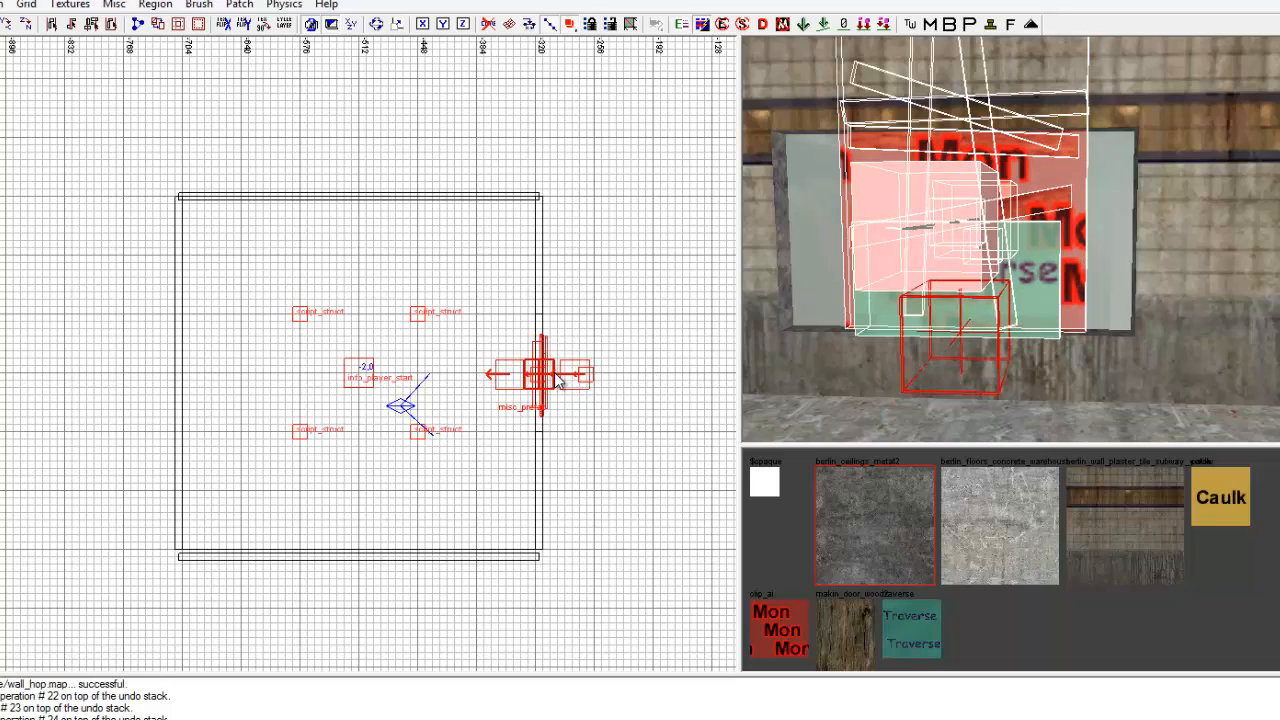
pyautogui.moveTo(1062, 378); pyautogui.dragTo(1060, 382, button='right')
pyautogui.moveTo(990, 320); pyautogui.dragTo(1008, 268, button='right')
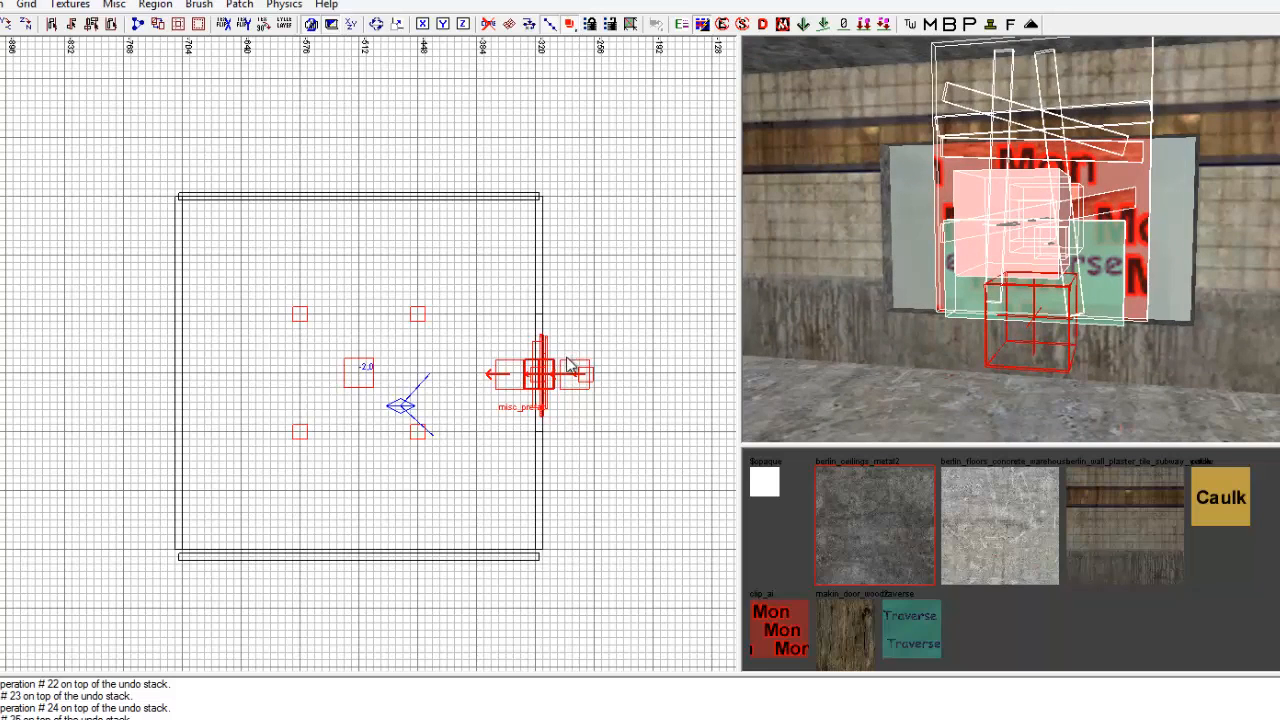
# Lower the barricade prefab in the side view so its monster clip reaches down to the floor at the window.
pyautogui.hotkey('ctrl', 'Tab')
pyautogui.moveTo(348, 377); pyautogui.dragTo(348, 392)
pyautogui.moveTo(1080, 430); pyautogui.dragTo(1104, 335, button='right')
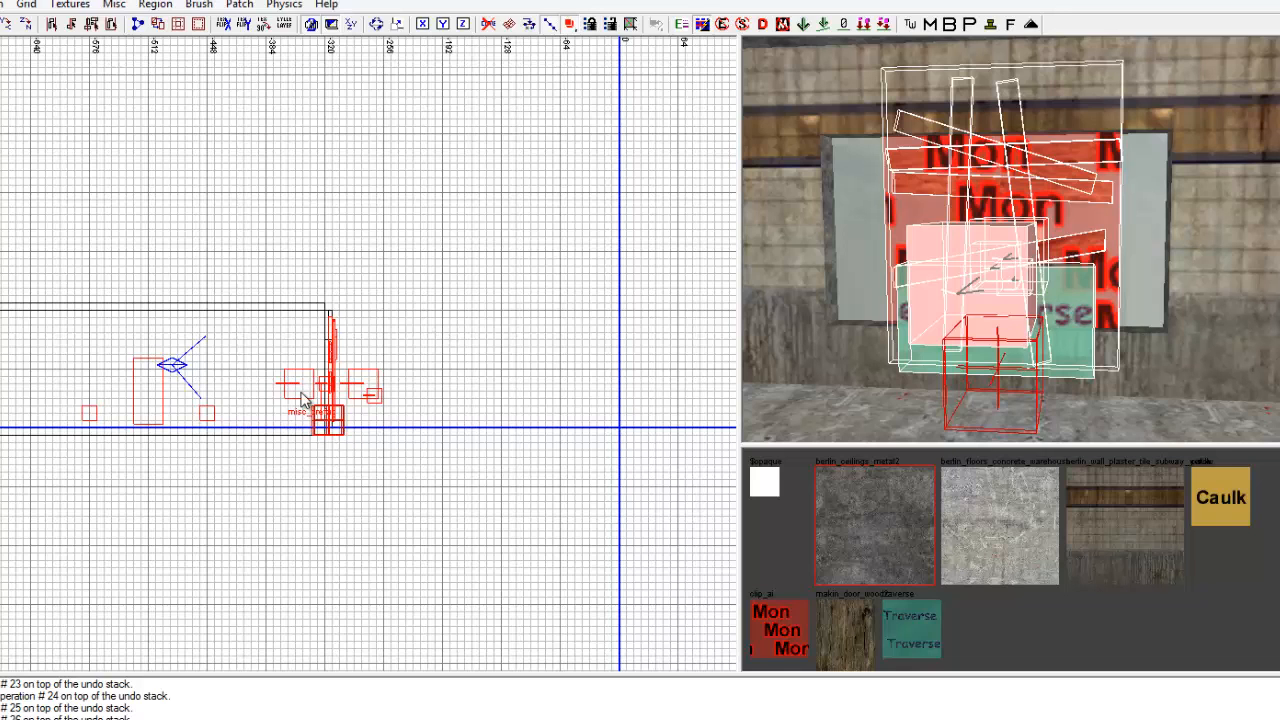
pyautogui.moveTo(338, 375); pyautogui.dragTo(338, 384)
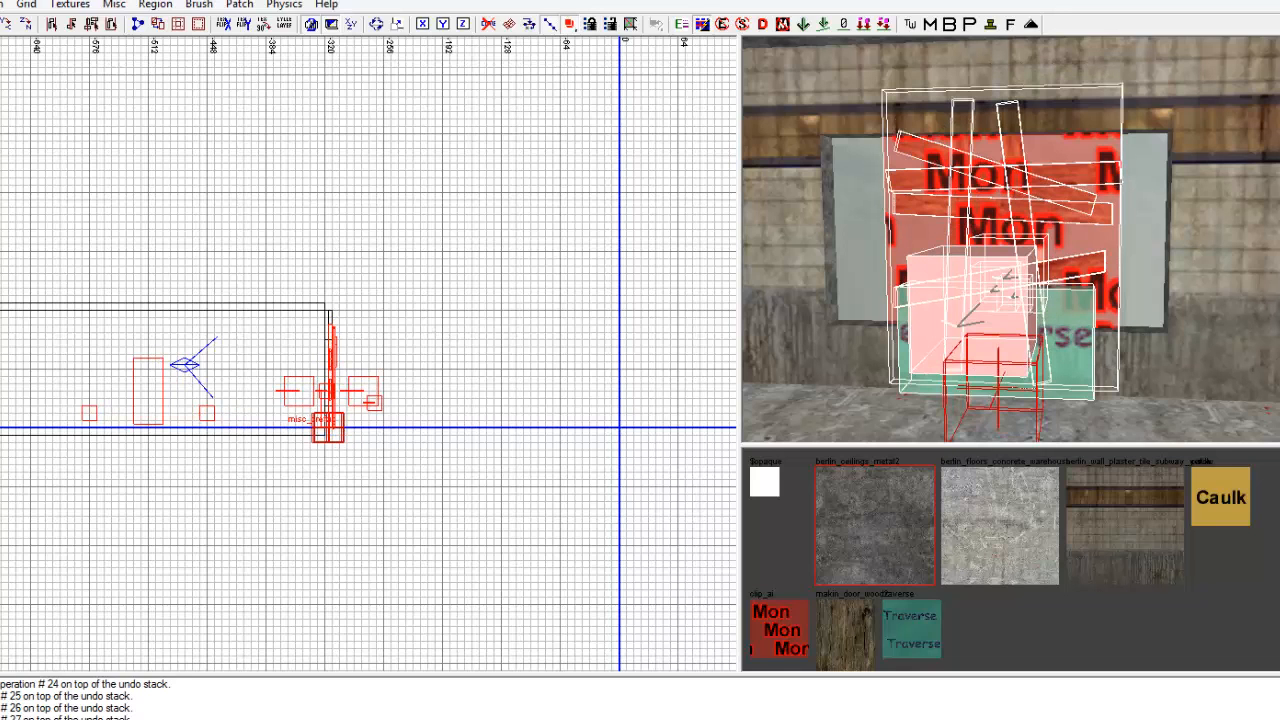
pyautogui.moveTo(960, 405); pyautogui.dragTo(962, 350, button='right')
pyautogui.moveTo(1042, 350); pyautogui.dragTo(1042, 377, button='right')
pyautogui.rightClick(1042, 377)
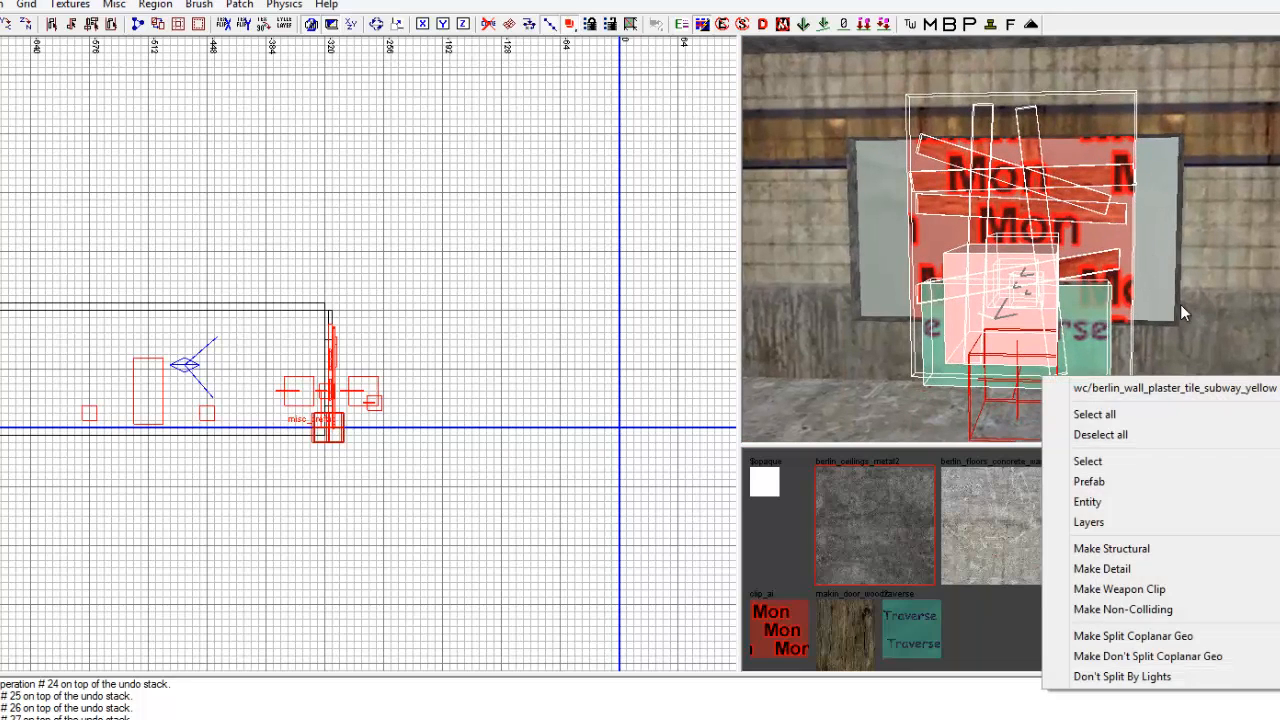
pyautogui.click(1181, 304)
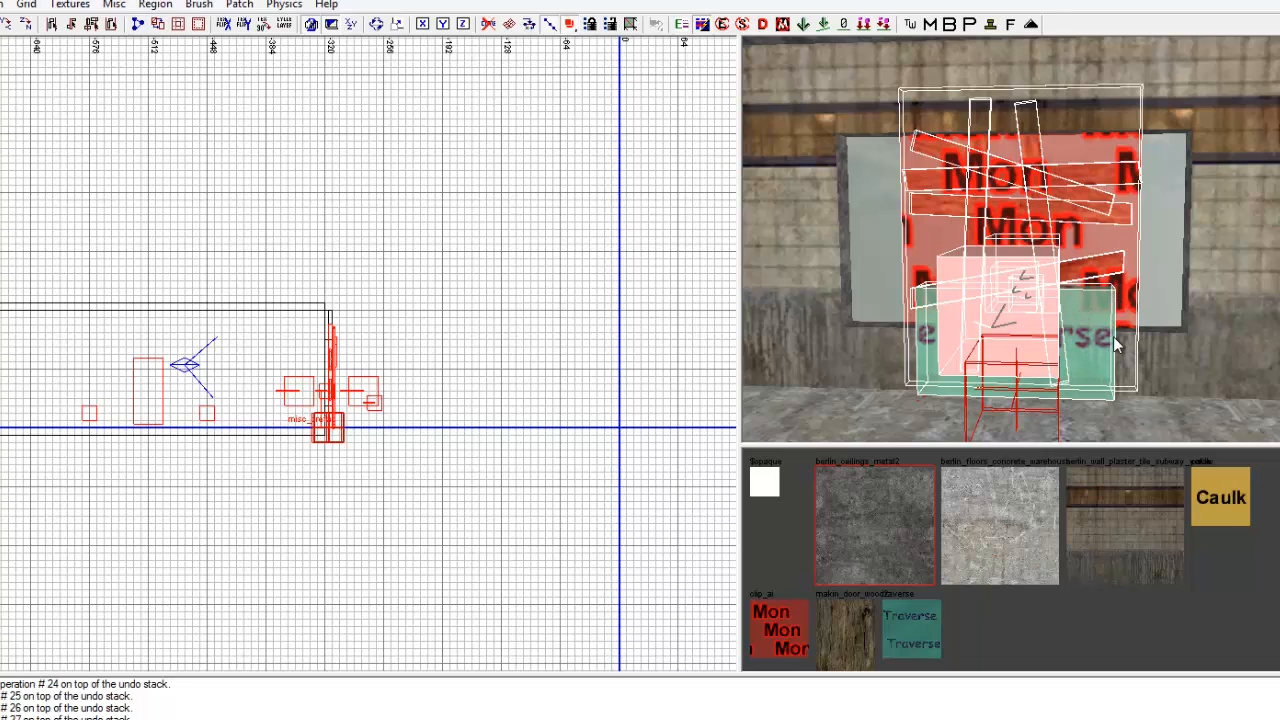
# Extend the wall section left of the window, seen from inside the room, up to the edge of the barricade.
pyautogui.press('Escape')
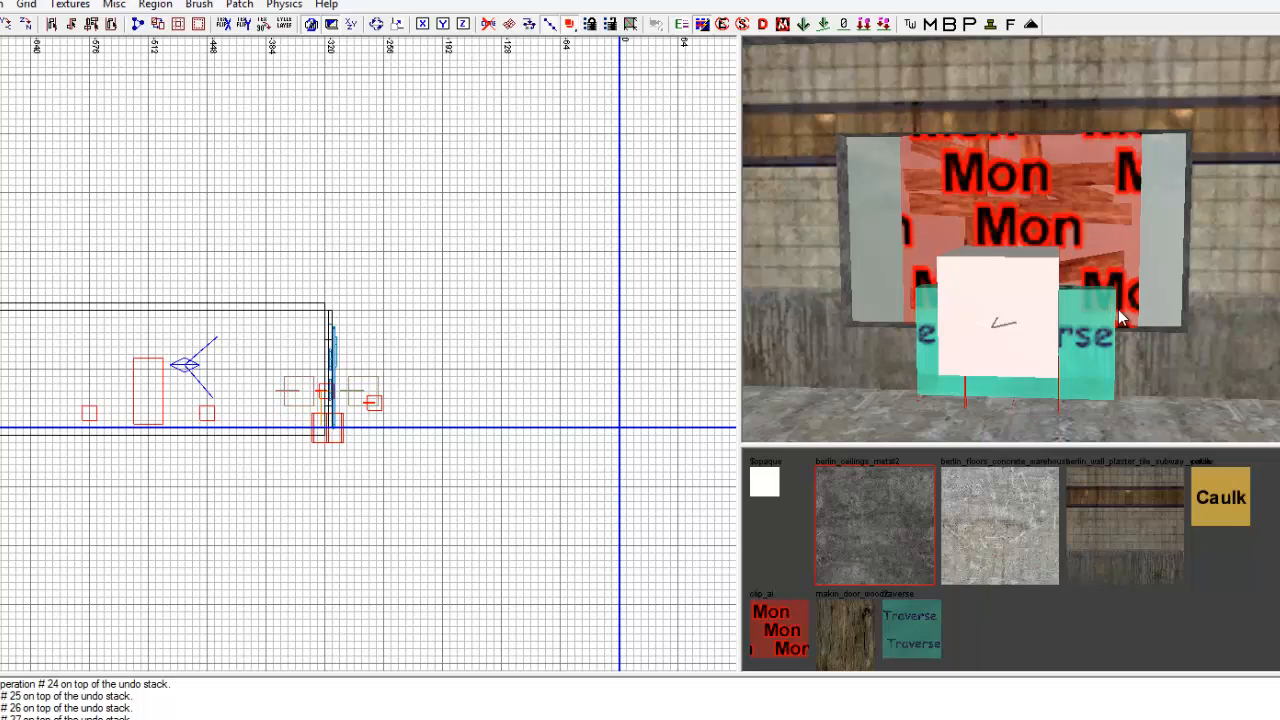
pyautogui.hotkey('ctrl', 'Tab')
pyautogui.hotkey('ctrl', 'Tab')
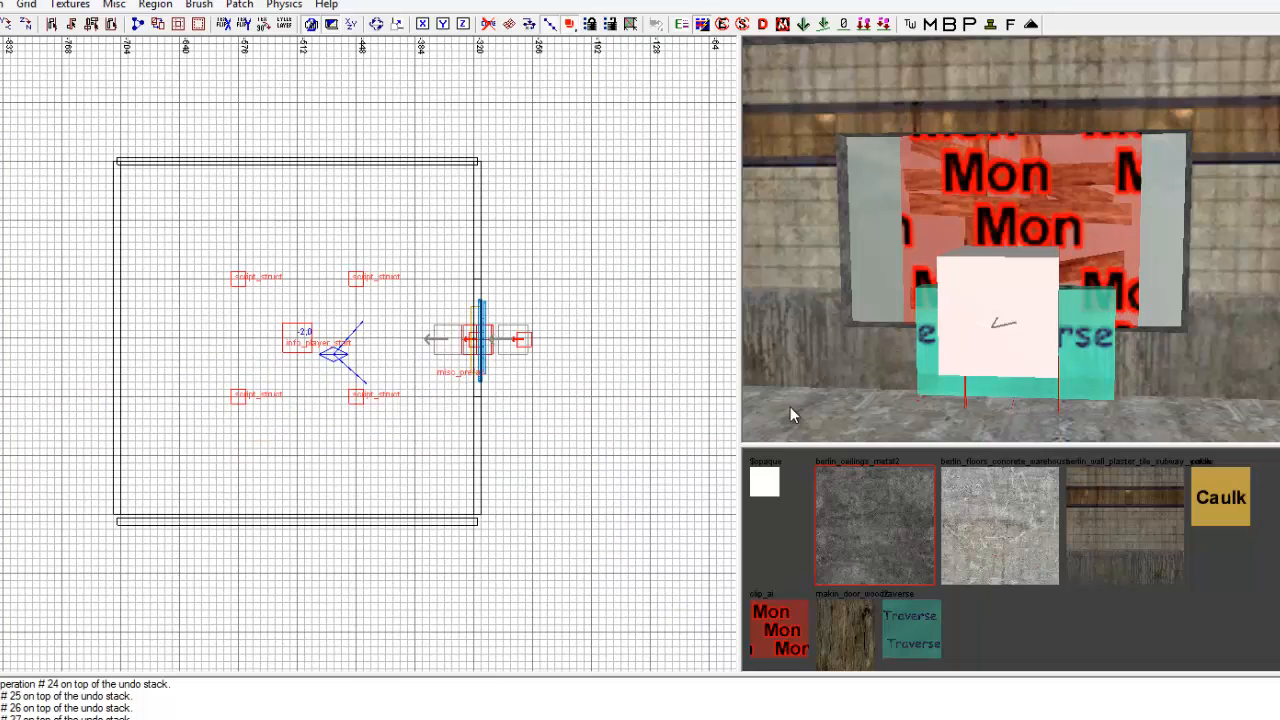
pyautogui.keyDown('shift'); pyautogui.click(808, 252); pyautogui.keyUp('shift')
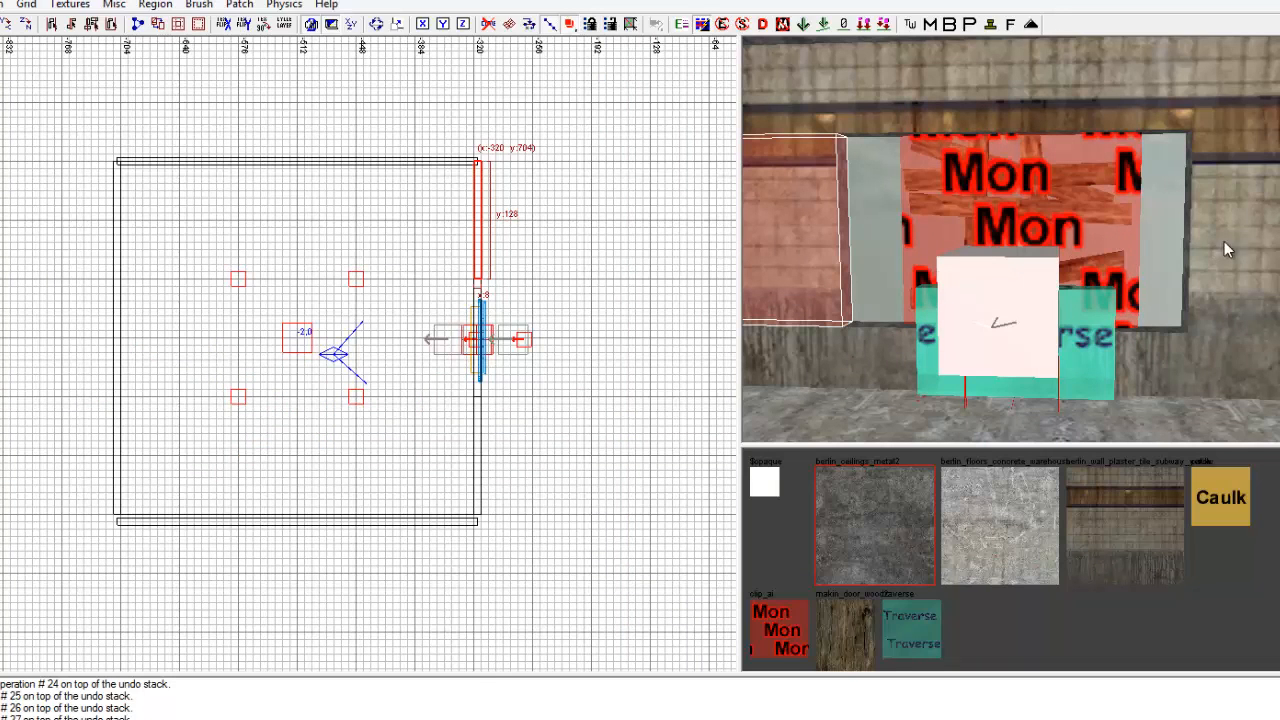
pyautogui.keyDown('shift'); pyautogui.click(1224, 241); pyautogui.keyUp('shift')
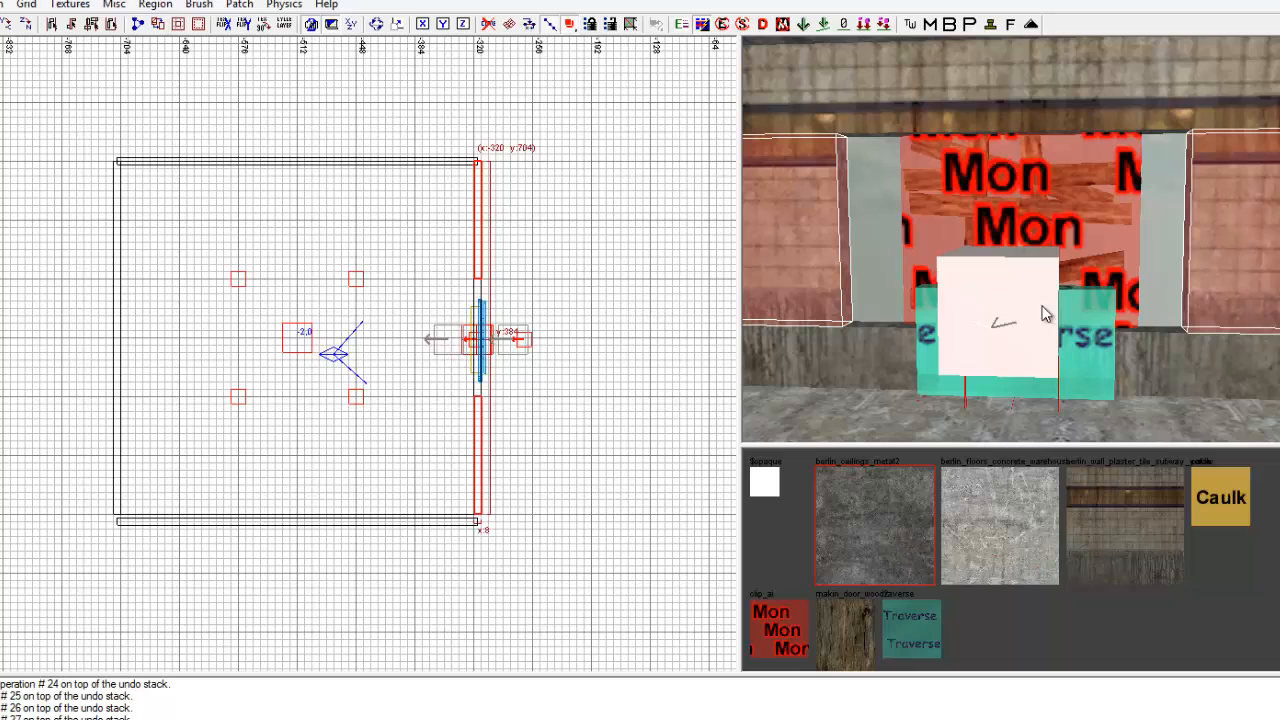
pyautogui.keyDown('shift'); pyautogui.click(1238, 258); pyautogui.keyUp('shift')
pyautogui.moveTo(484, 378); pyautogui.dragTo(486, 394)
pyautogui.keyDown('shift'); pyautogui.click(864, 274); pyautogui.keyUp('shift')
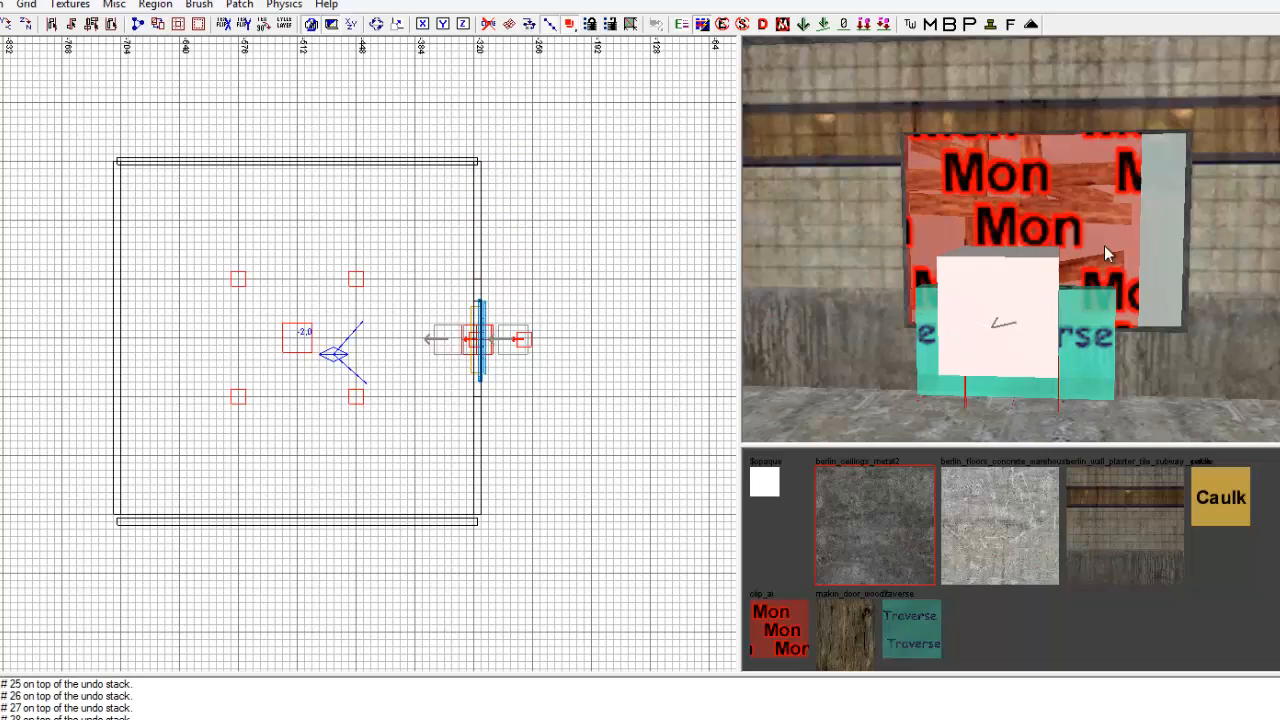
# Extend the wall section right of the window up to the barricade's other edge to close the remaining side gap.
pyautogui.keyDown('shift'); pyautogui.click(1250, 259); pyautogui.keyUp('shift')
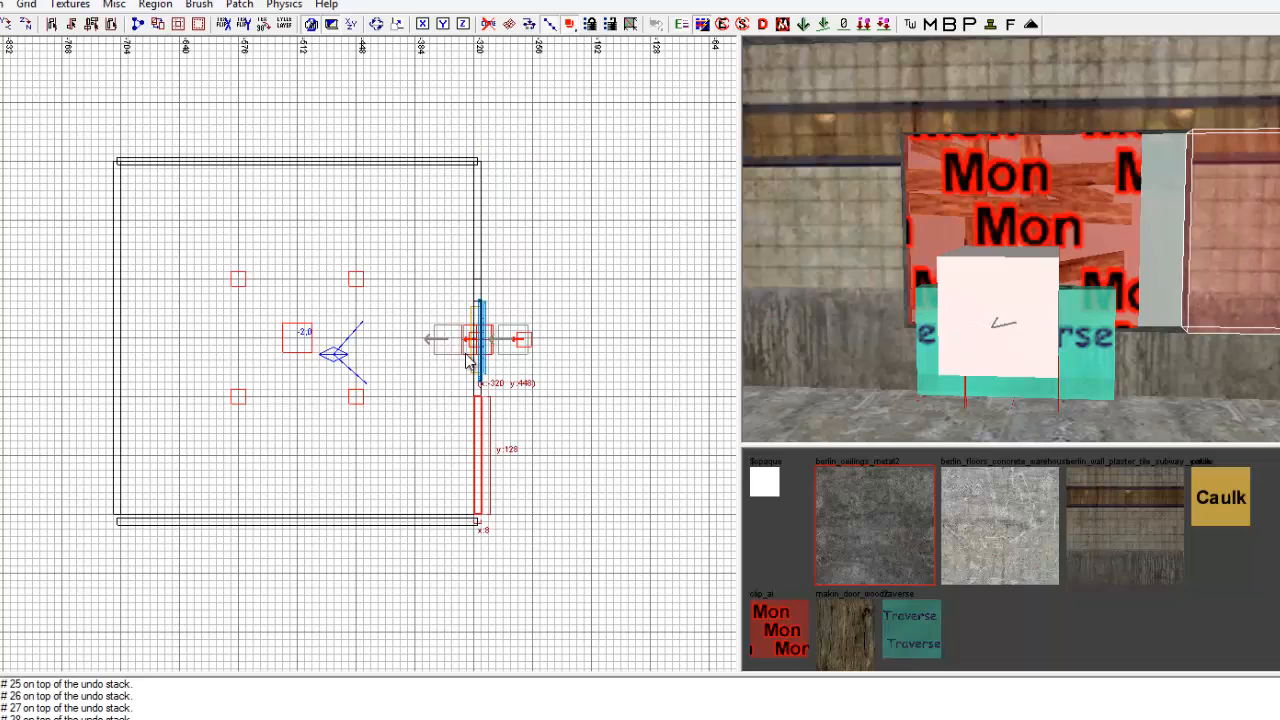
pyautogui.moveTo(471, 370)
pyautogui.mouseDown()
pyautogui.moveTo(472, 353)
pyautogui.moveTo(487, 368)
pyautogui.mouseUp()
pyautogui.keyDown('shift'); pyautogui.click(1144, 286); pyautogui.keyUp('shift')
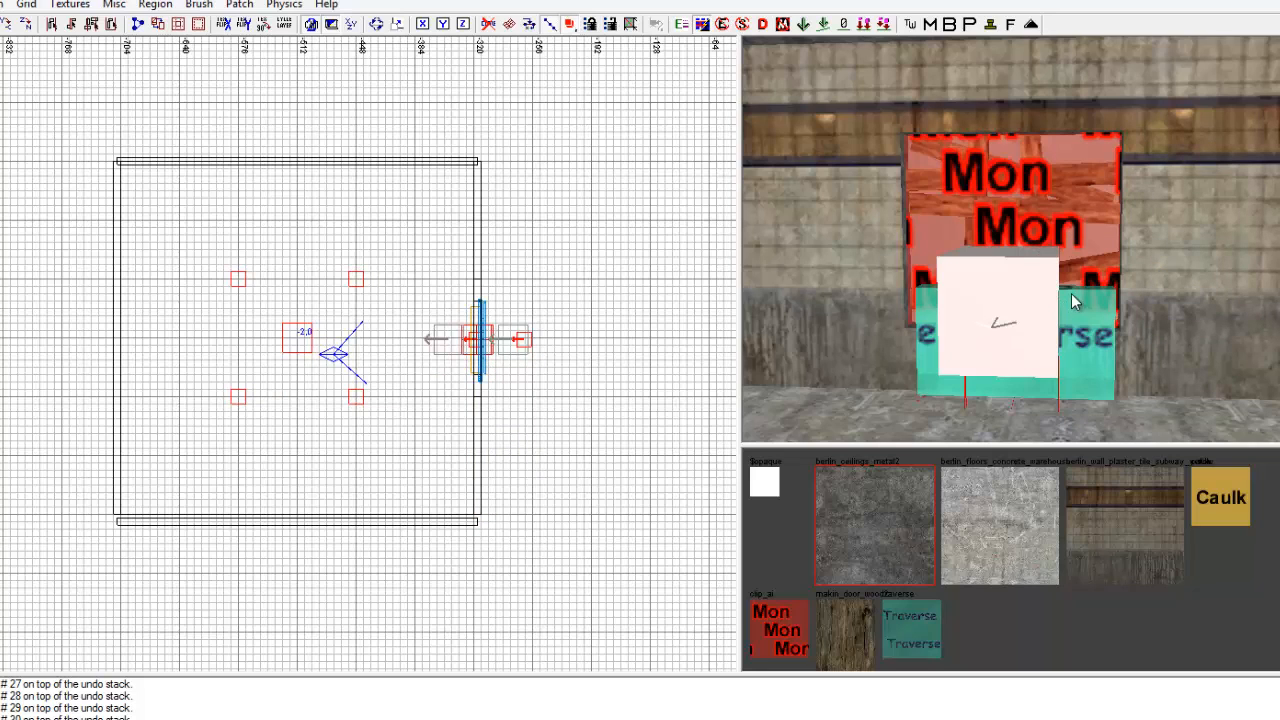
# Raise the top of the low wall section beneath the window so the opening starts at the top of the traverse clip.
pyautogui.scroll(2, 1074, 304)
pyautogui.keyDown('shift'); pyautogui.click(1152, 377); pyautogui.keyUp('shift')
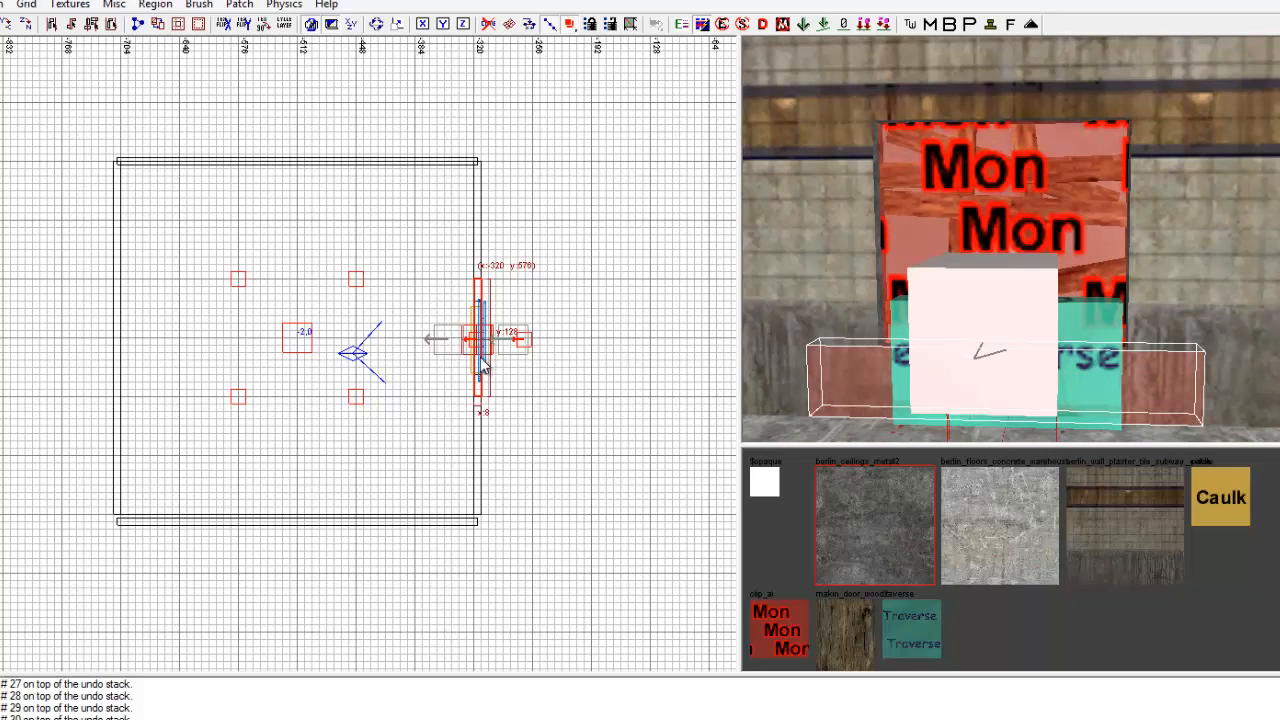
pyautogui.hotkey('ctrl', 'Tab')
pyautogui.moveTo(334, 329); pyautogui.dragTo(334, 315)
pyautogui.press('Escape')
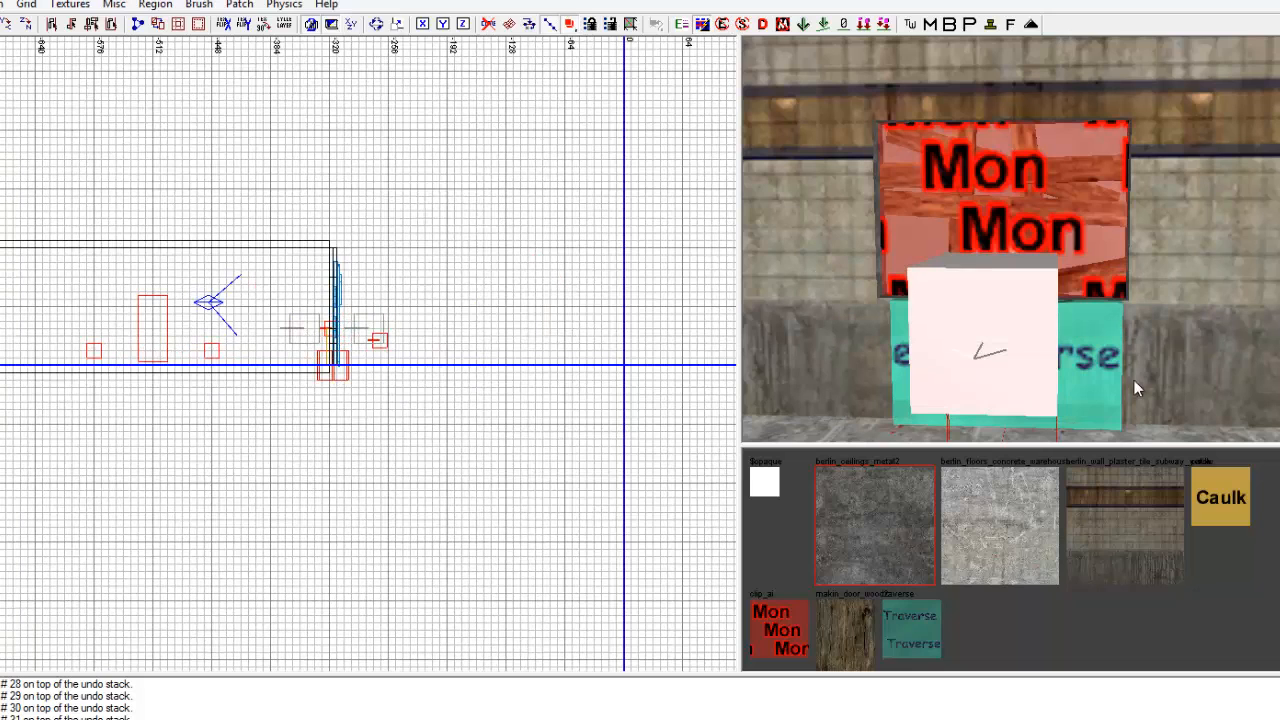
pyautogui.moveTo(1124, 333)
pyautogui.mouseDown(button='right')
pyautogui.moveTo(1121, 303)
pyautogui.moveTo(1145, 345)
pyautogui.moveTo(1158, 343)
pyautogui.moveTo(1148, 347)
pyautogui.mouseUp(button='right')
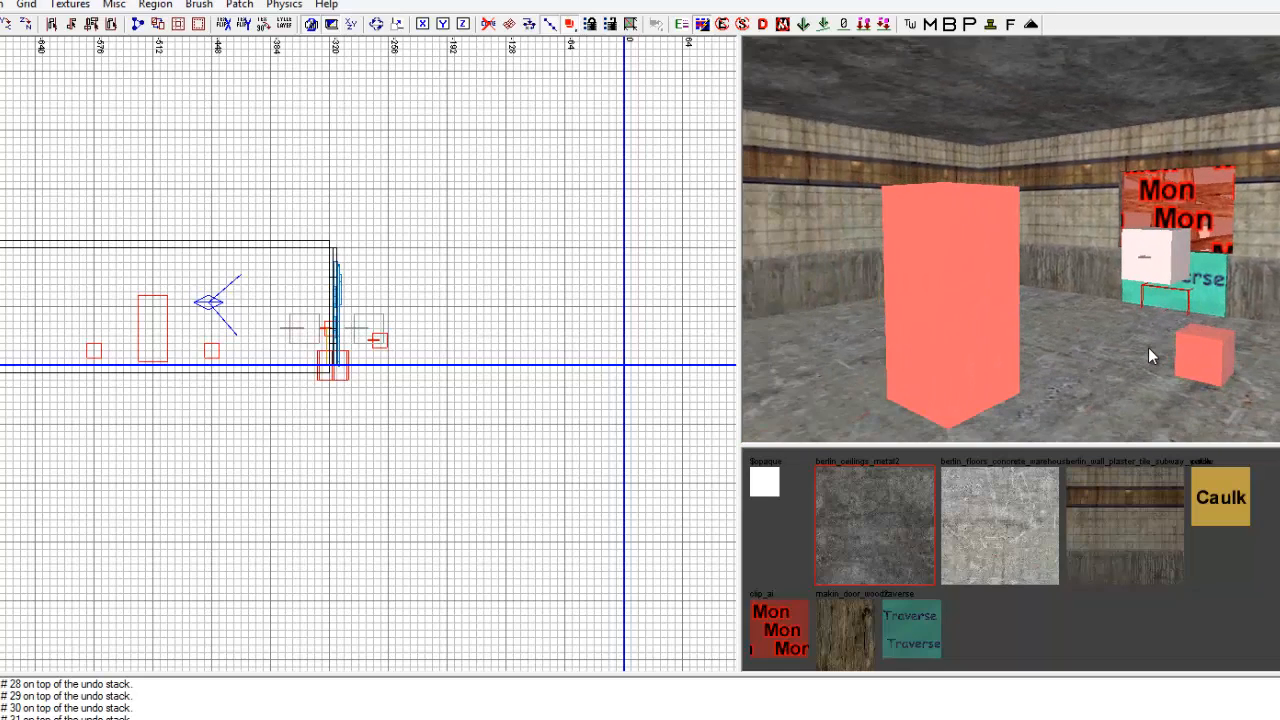